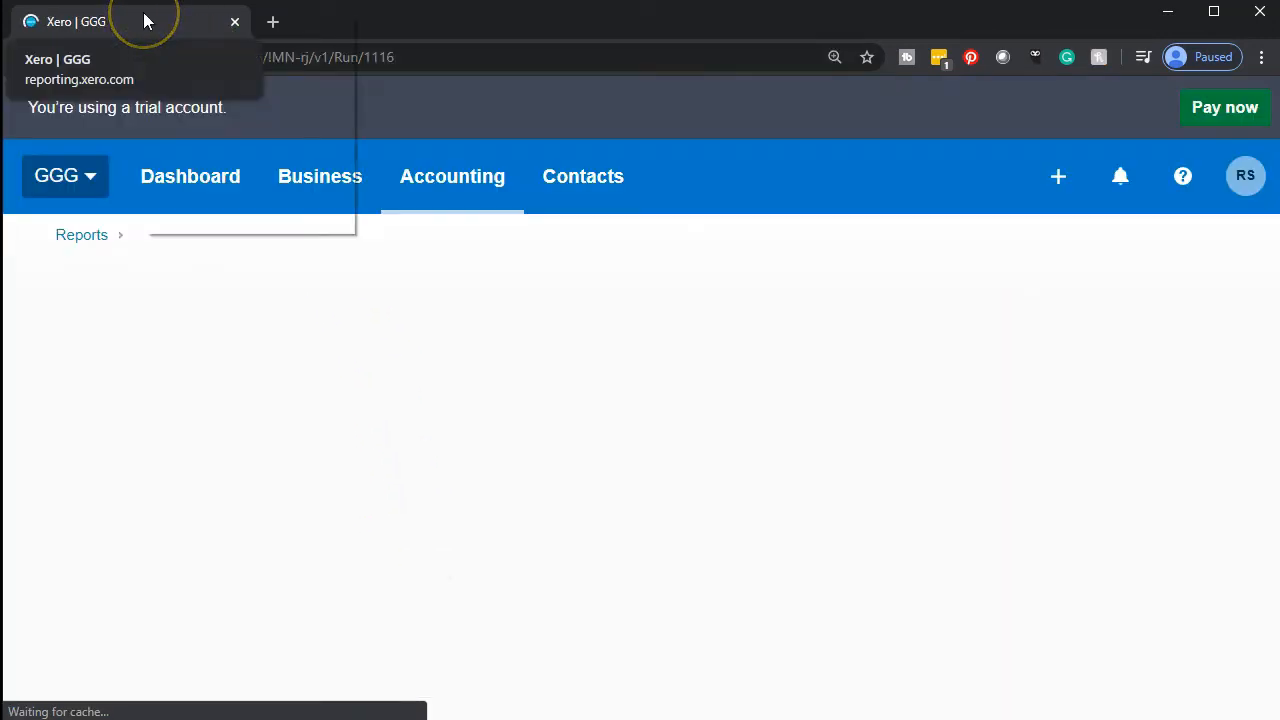
Duplicate the report's browser tab and update the copy's Income Statement to start on May 1, 2020
right_click(144, 14)
click(214, 90)
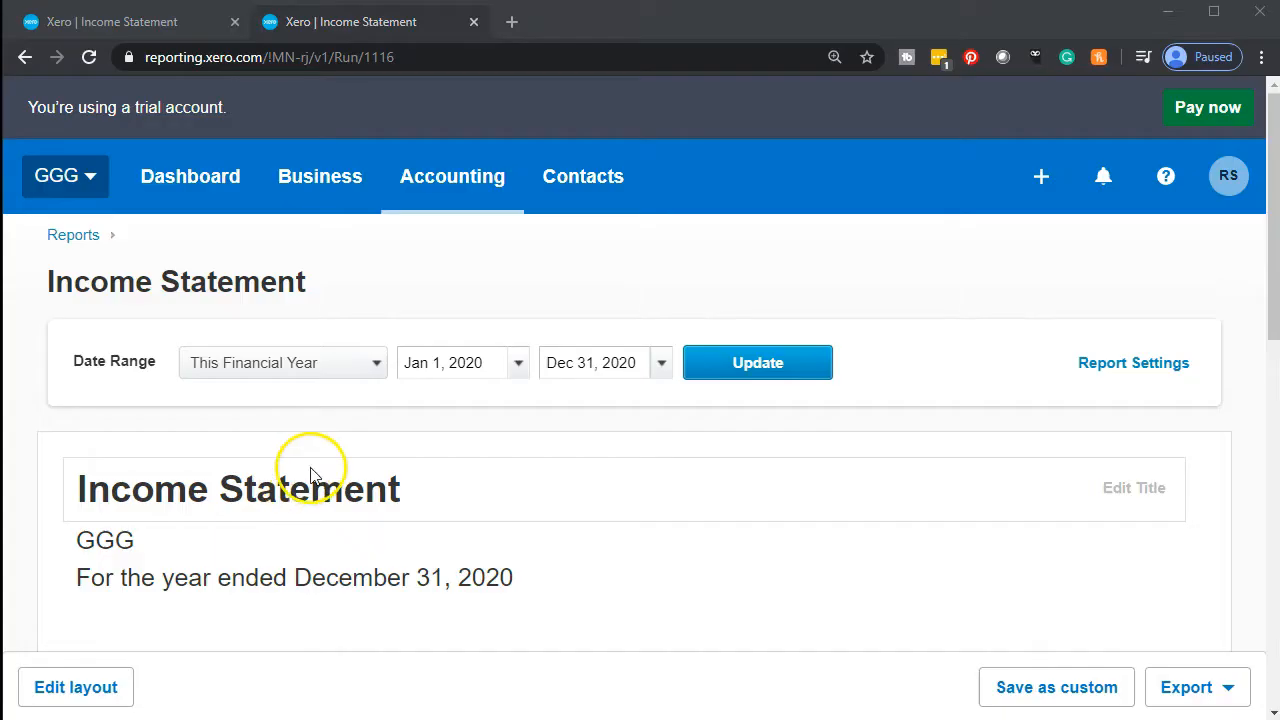
scroll(309, 478, down, 2)
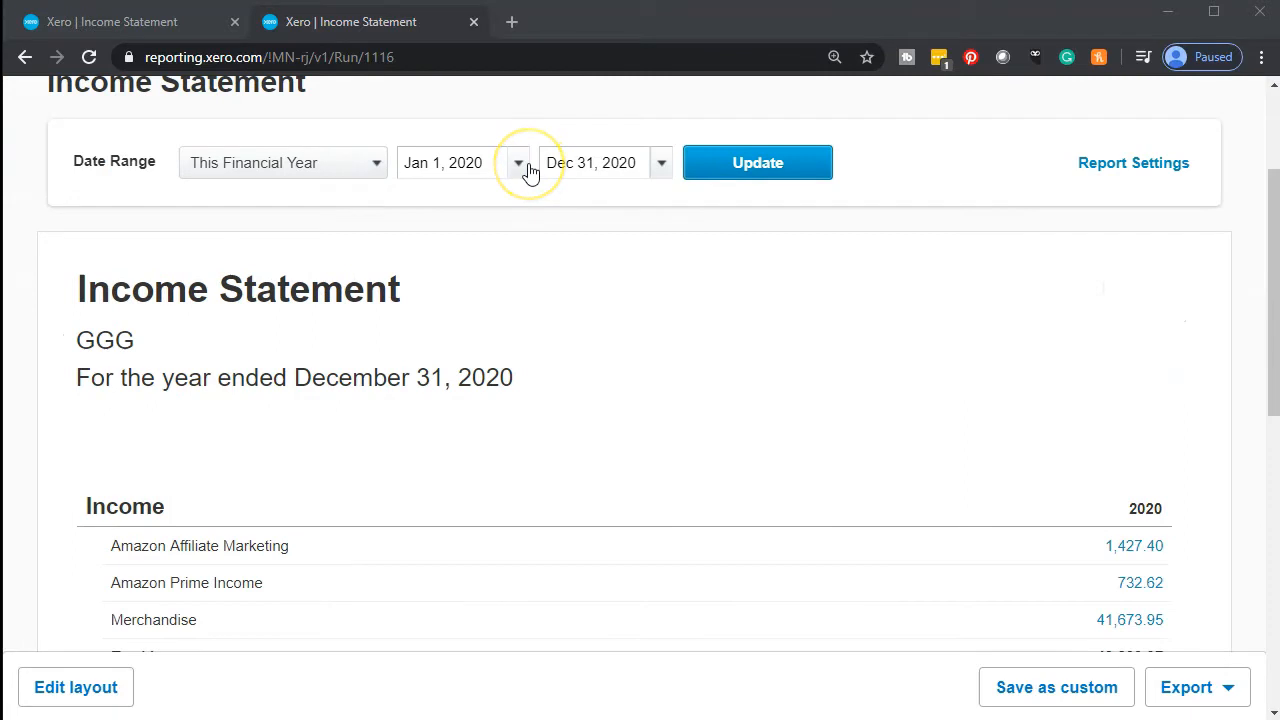
click(519, 163)
click(798, 212)
click(800, 214)
click(799, 212)
click(799, 212)
click(799, 212)
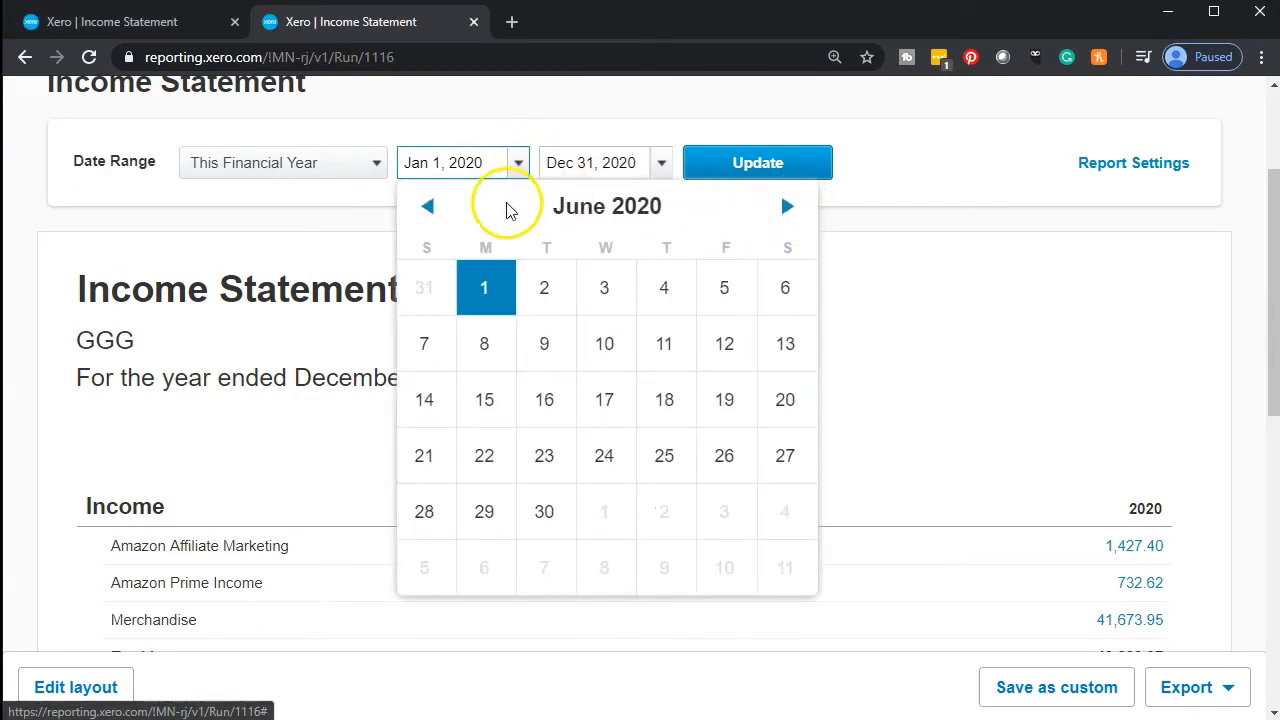
click(428, 206)
click(724, 287)
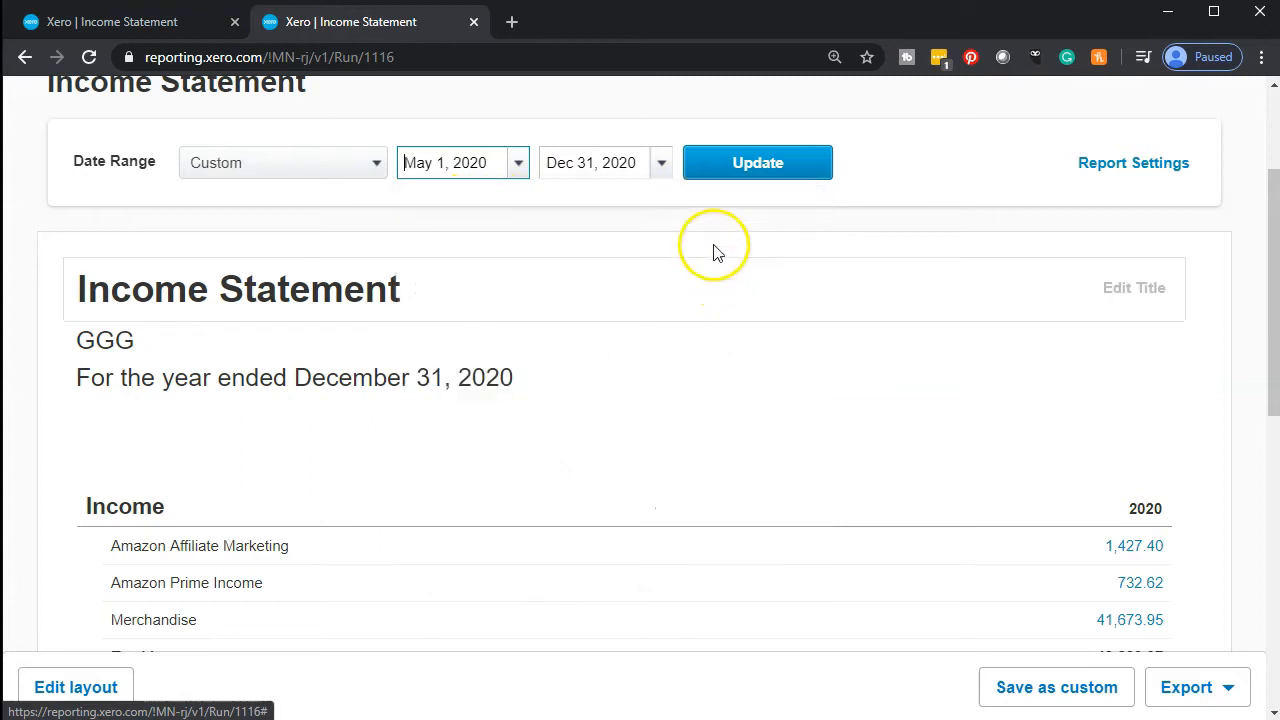
click(748, 175)
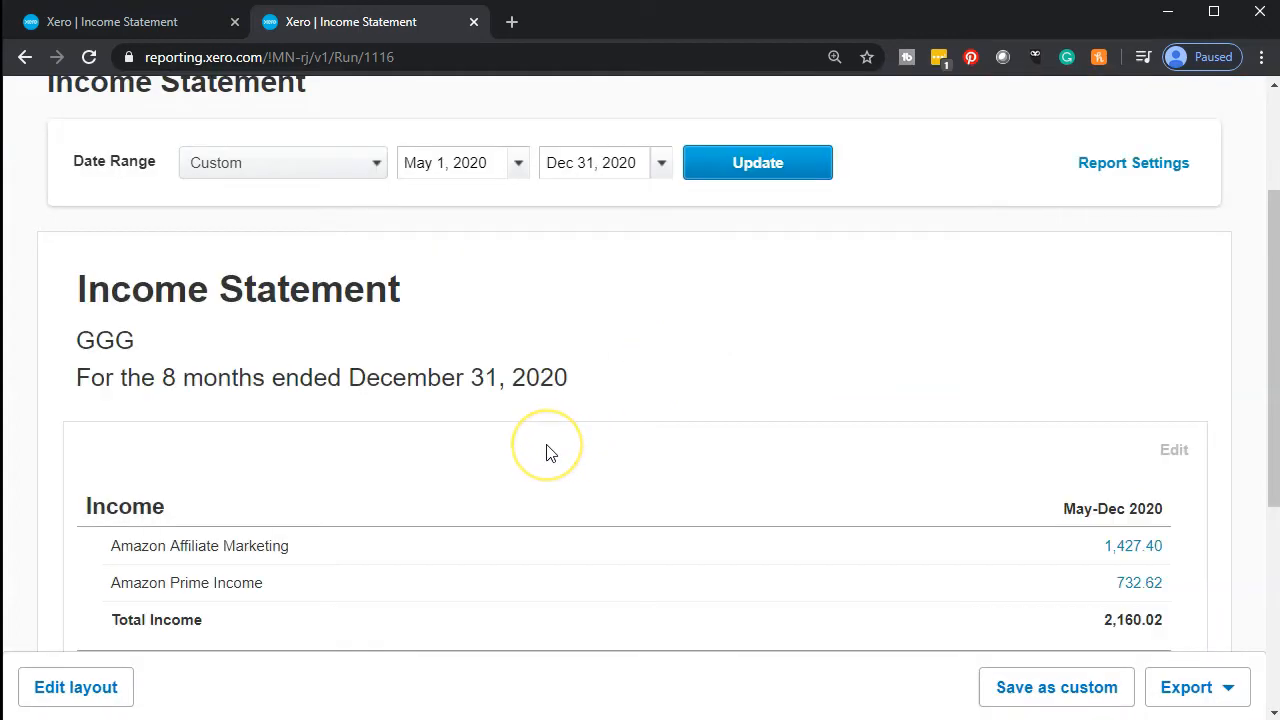
scroll(546, 452, down, 3)
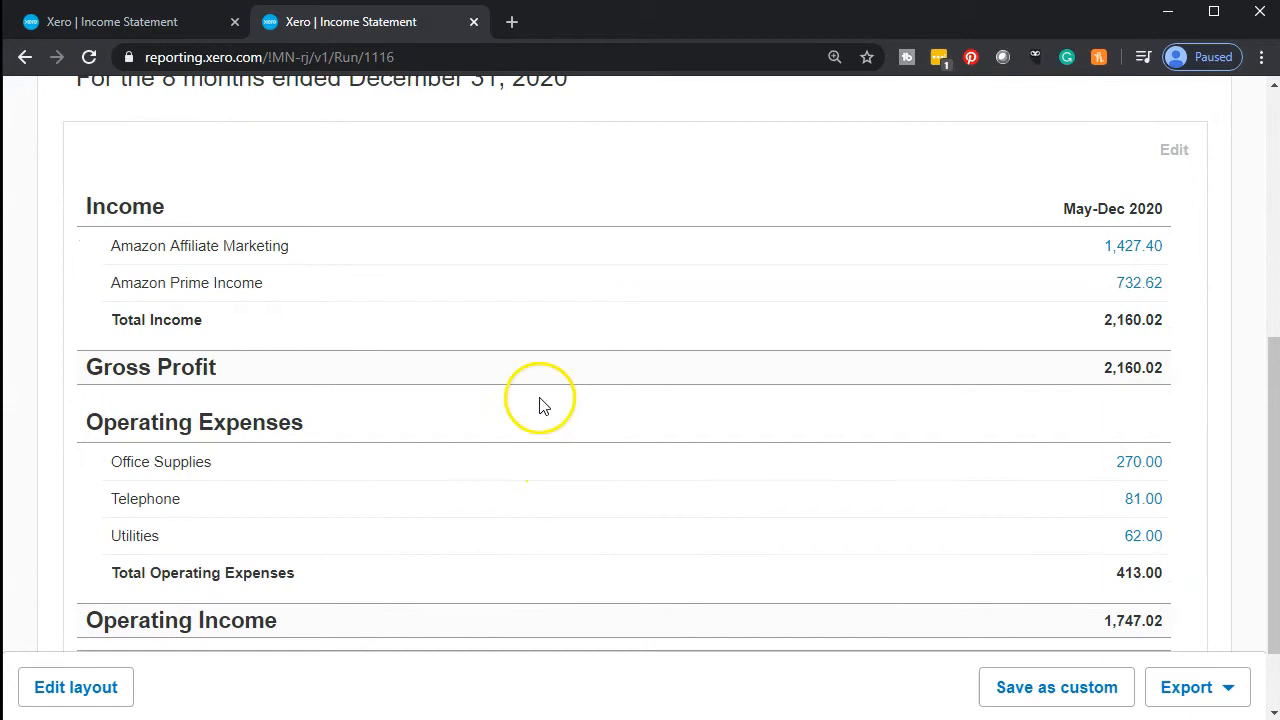
In the original browser tab, open the bank reconciliation page for the Checking - Chase account at a larger page zoom
click(157, 30)
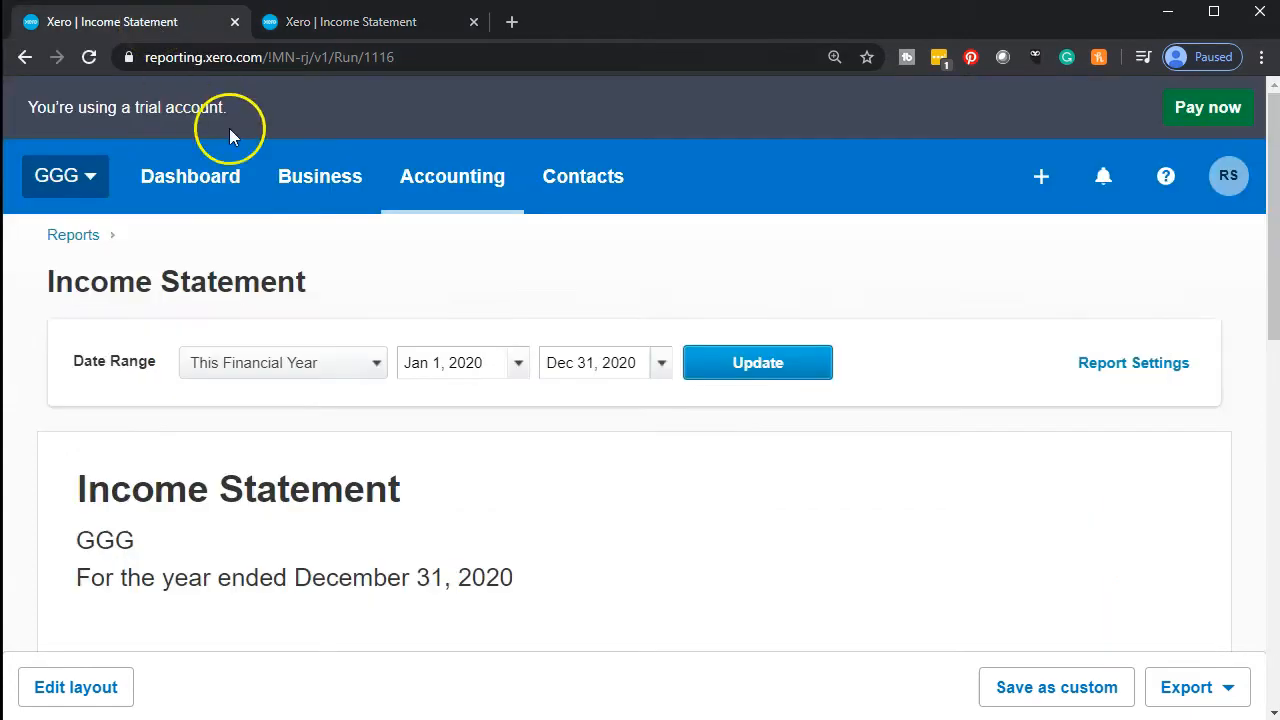
click(449, 191)
click(480, 258)
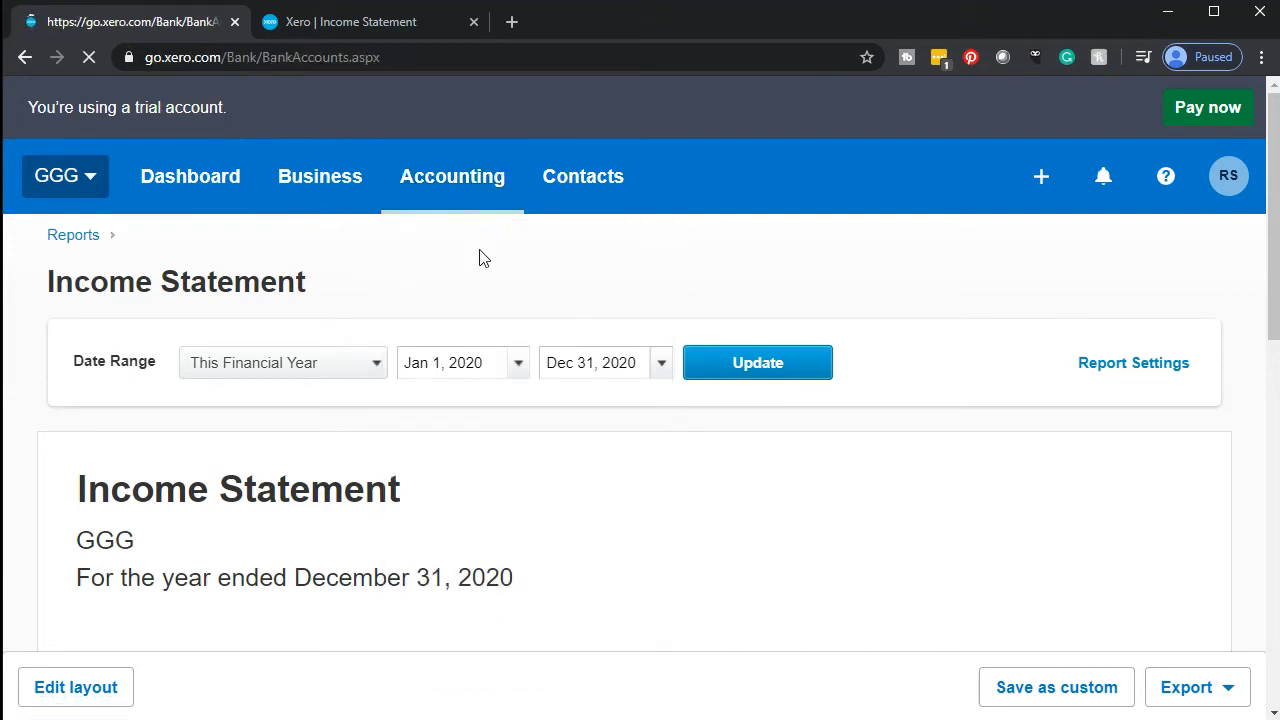
click(420, 437)
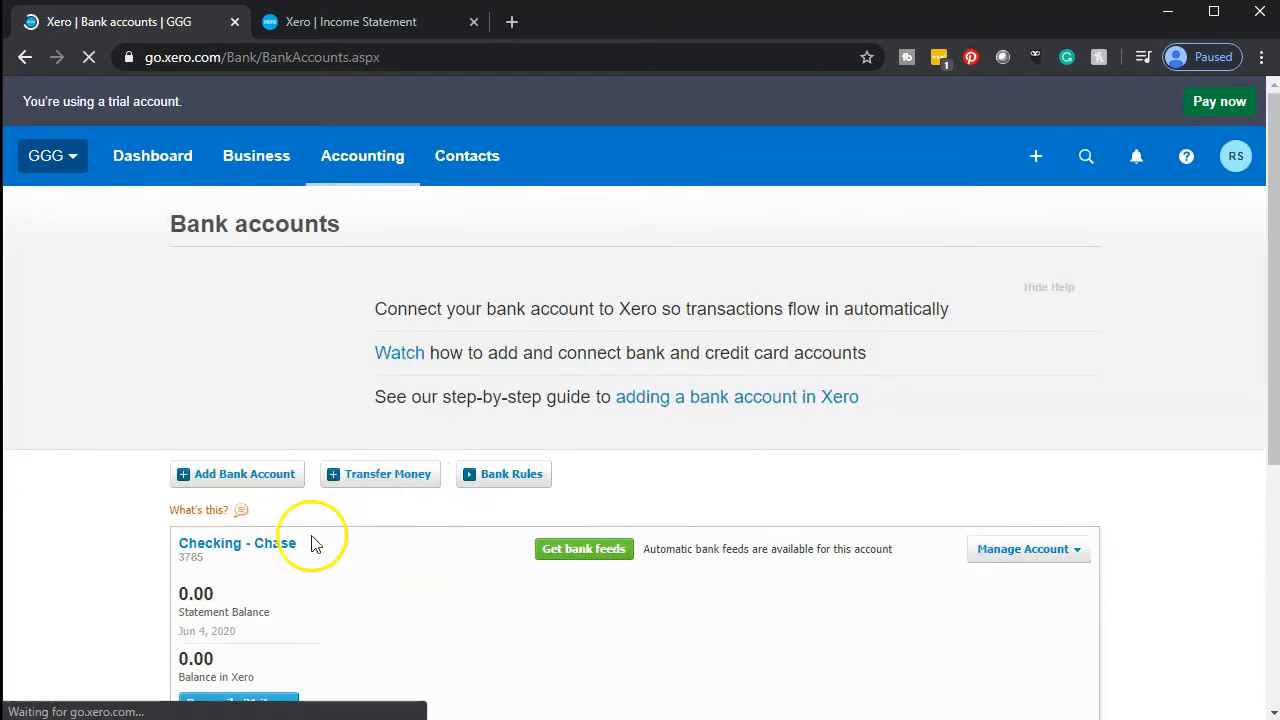
scroll(314, 543, down, 3)
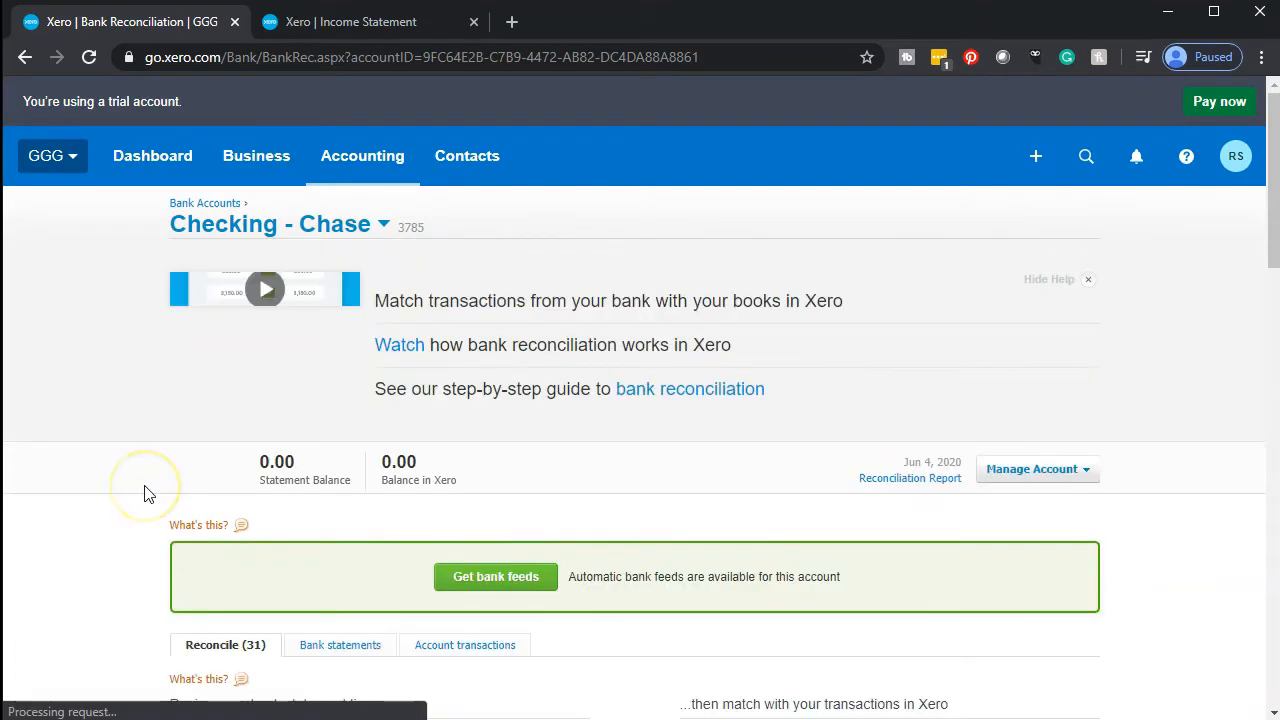
scroll(145, 494, up, 1)
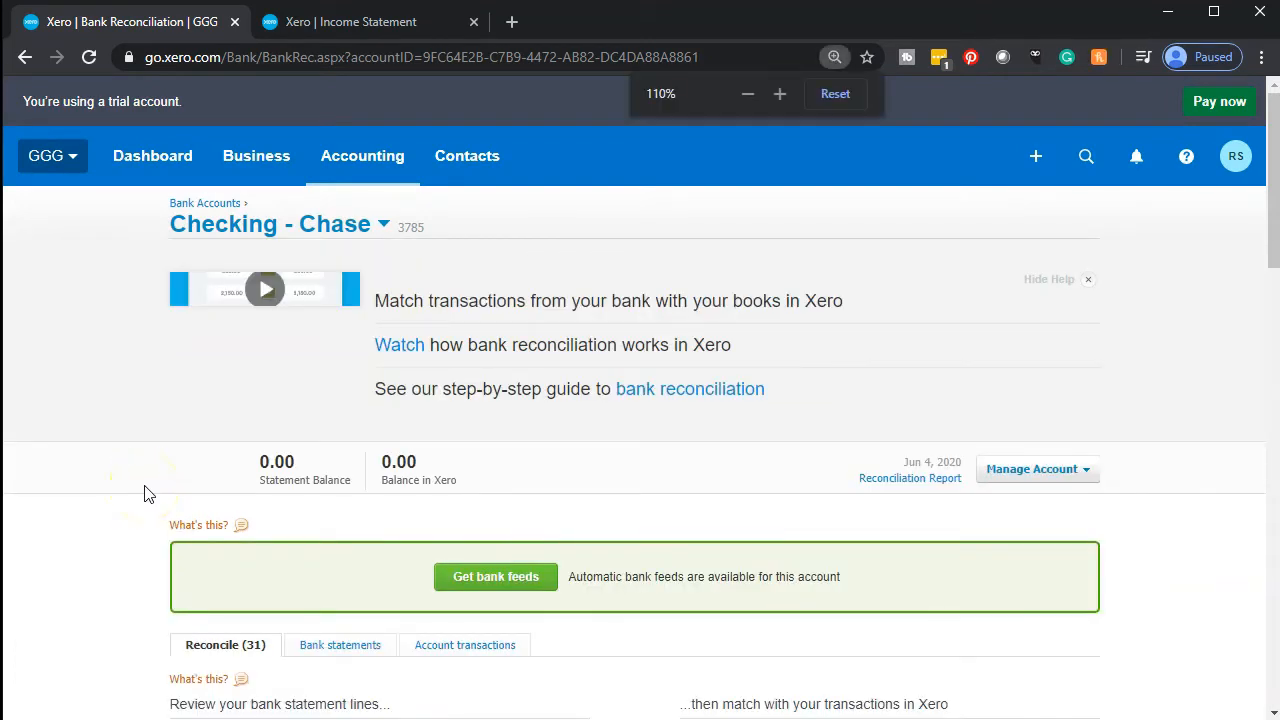
scroll(145, 494, down, 5)
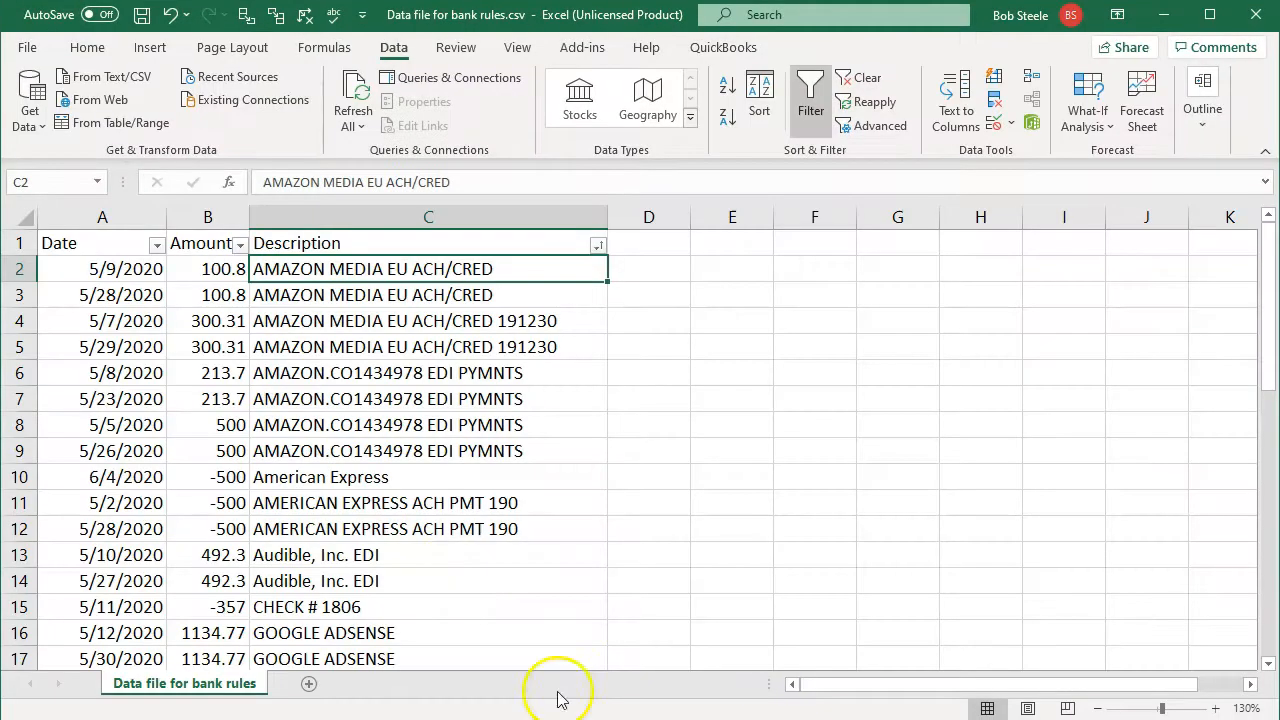
Look over the Audible, American Express and Amazon descriptions in the bank rules data and enlarge the sheet to 160%
click(531, 572)
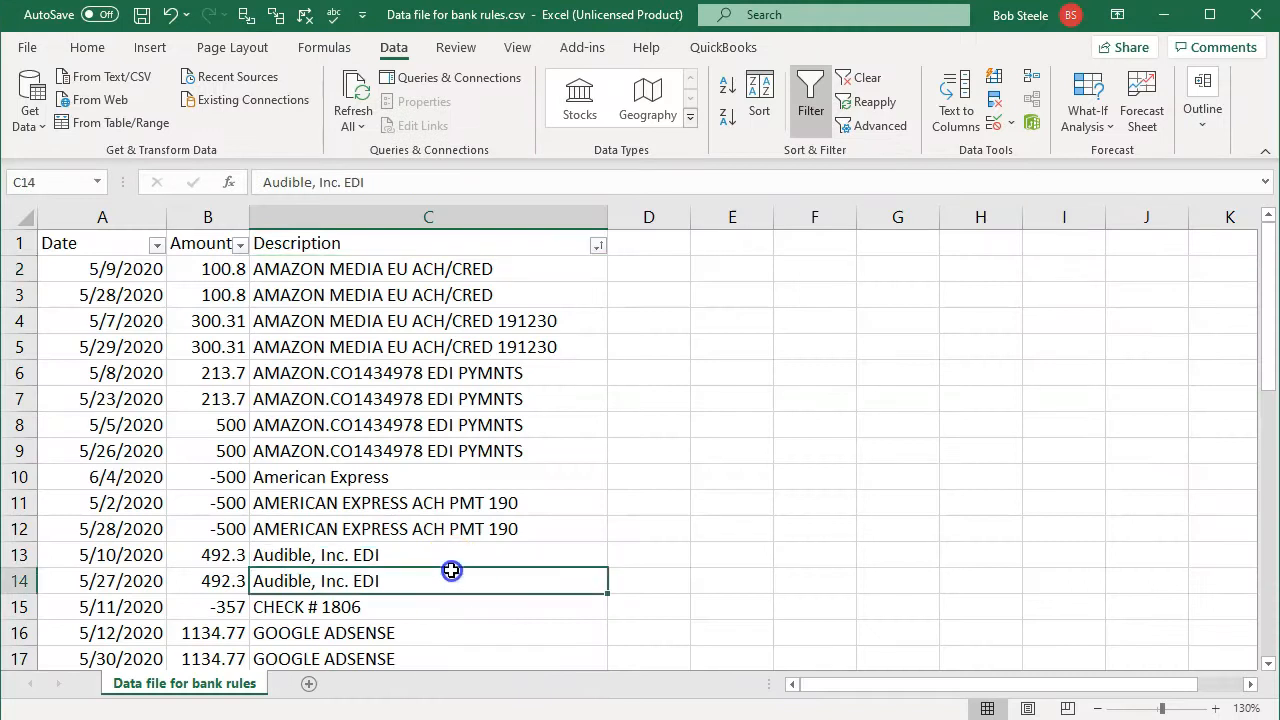
click(445, 484)
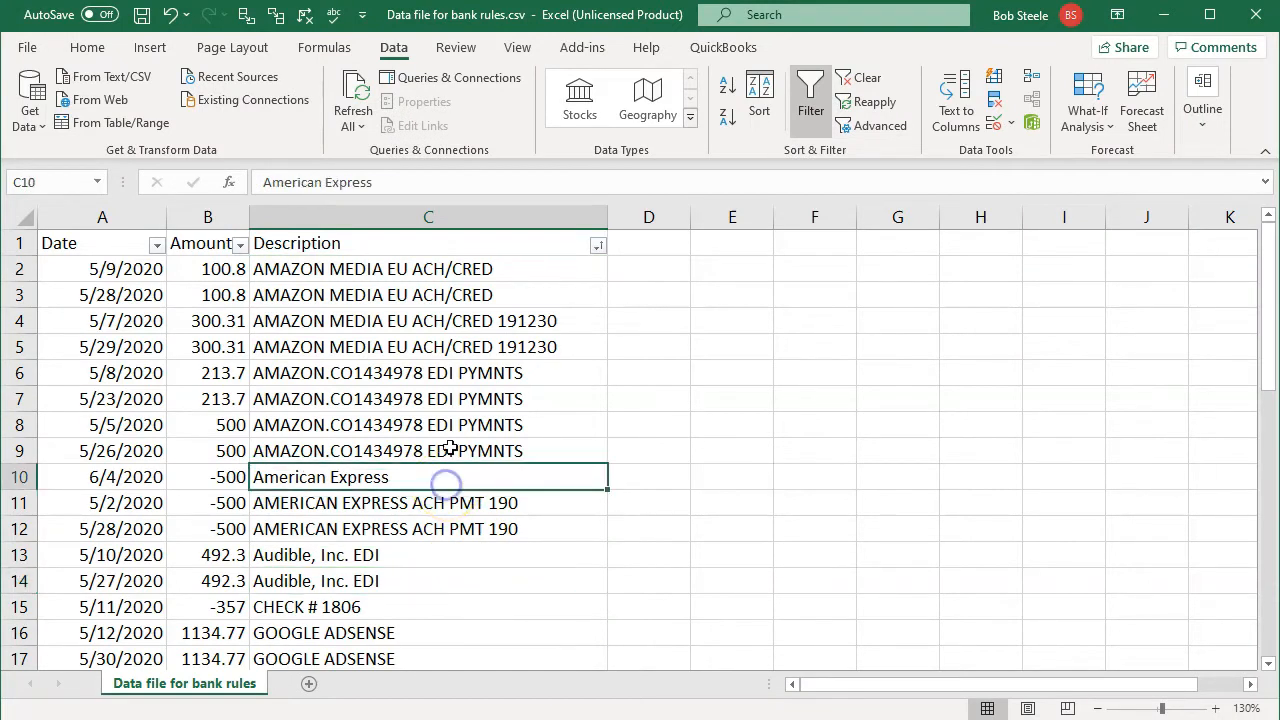
drag(460, 346, 463, 370)
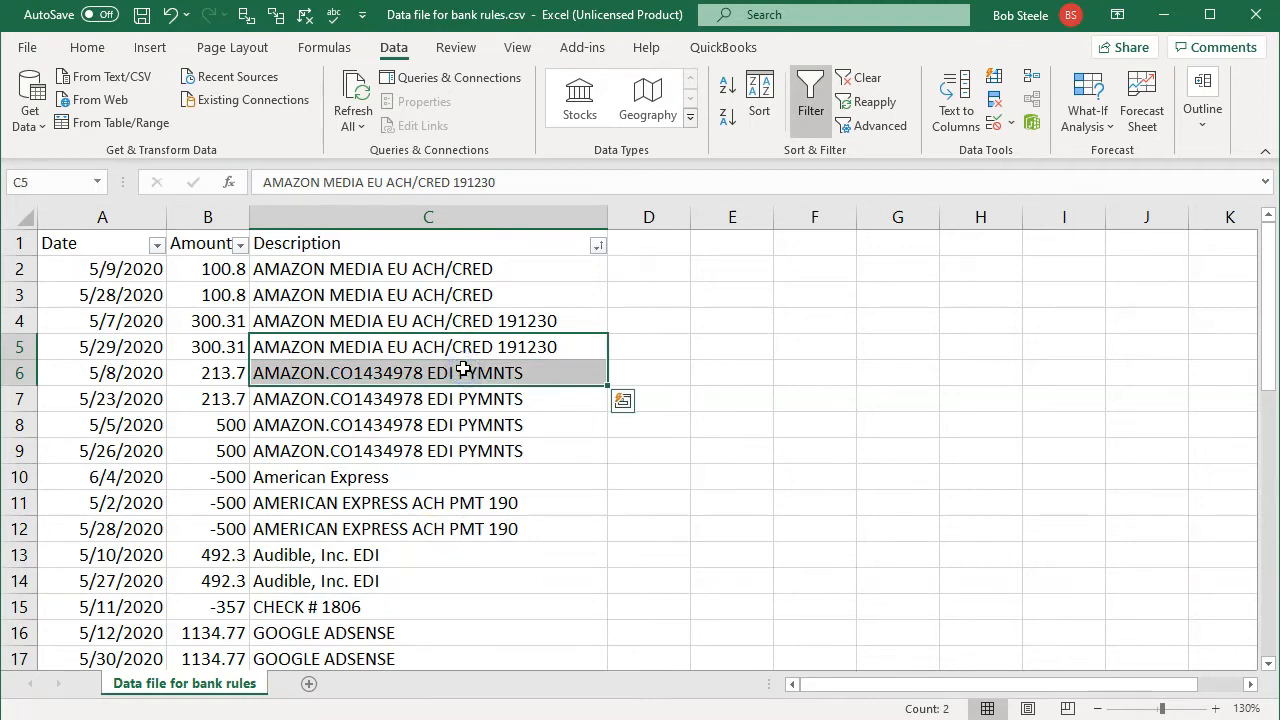
click(1215, 708)
click(1215, 708)
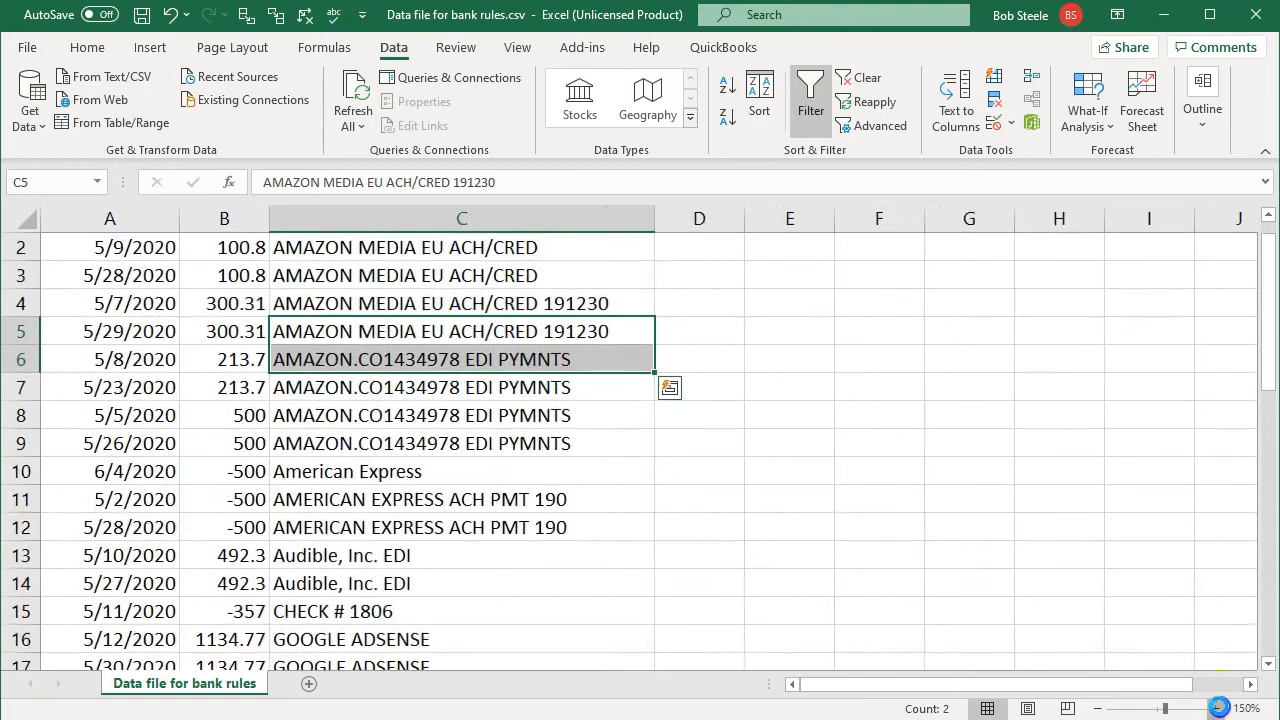
click(1215, 708)
click(808, 561)
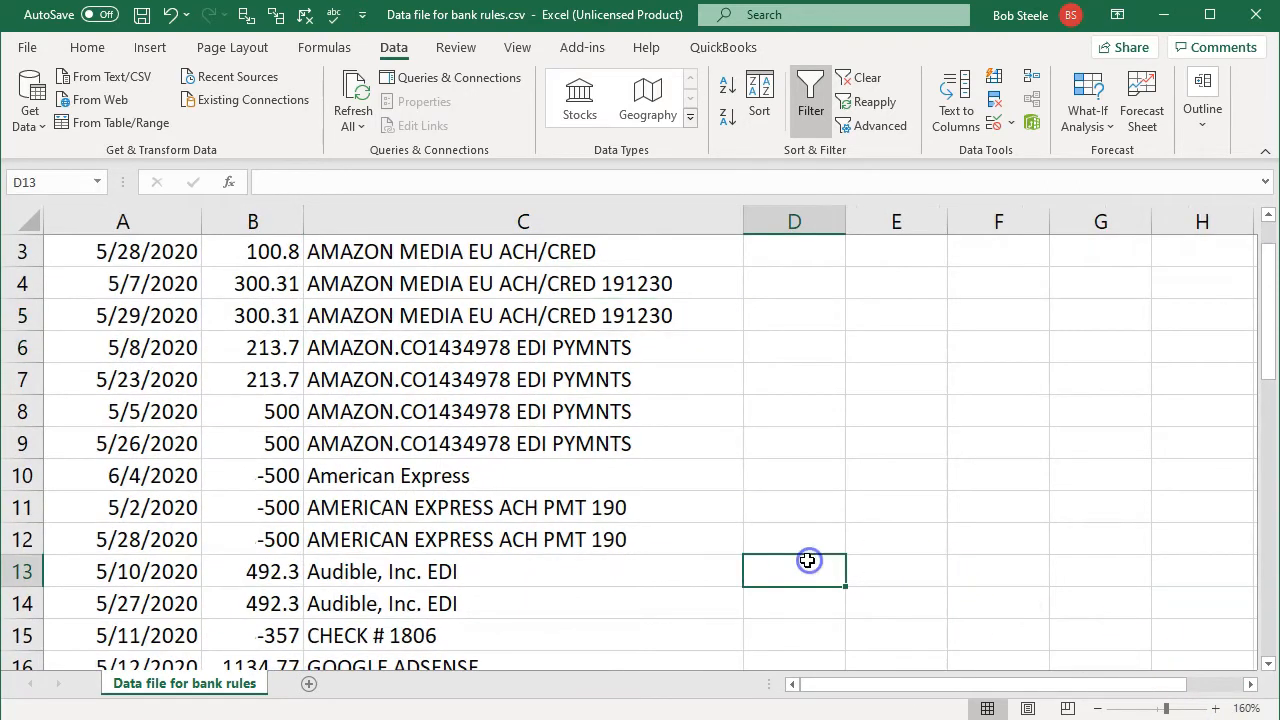
Highlight the four Home Depot transactions in A18:C21 with a light green fill
scroll(808, 561, down, 4)
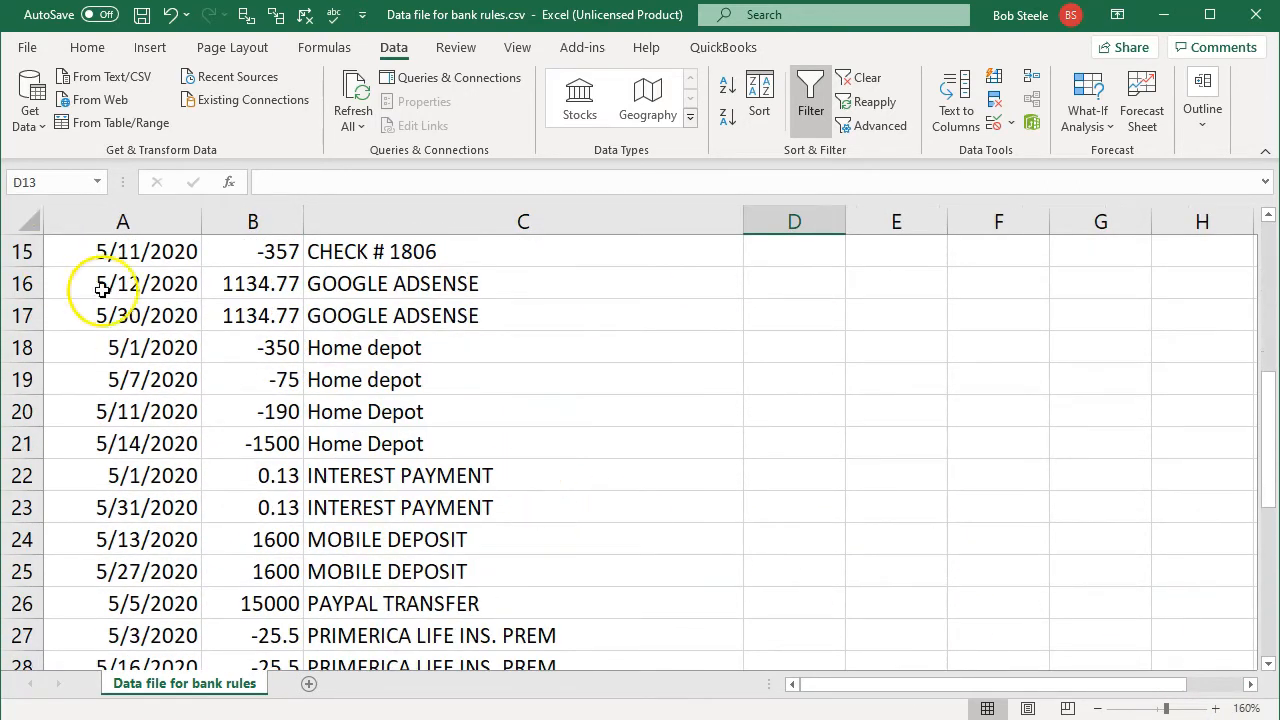
drag(106, 345, 333, 425)
right_click(333, 425)
click(431, 485)
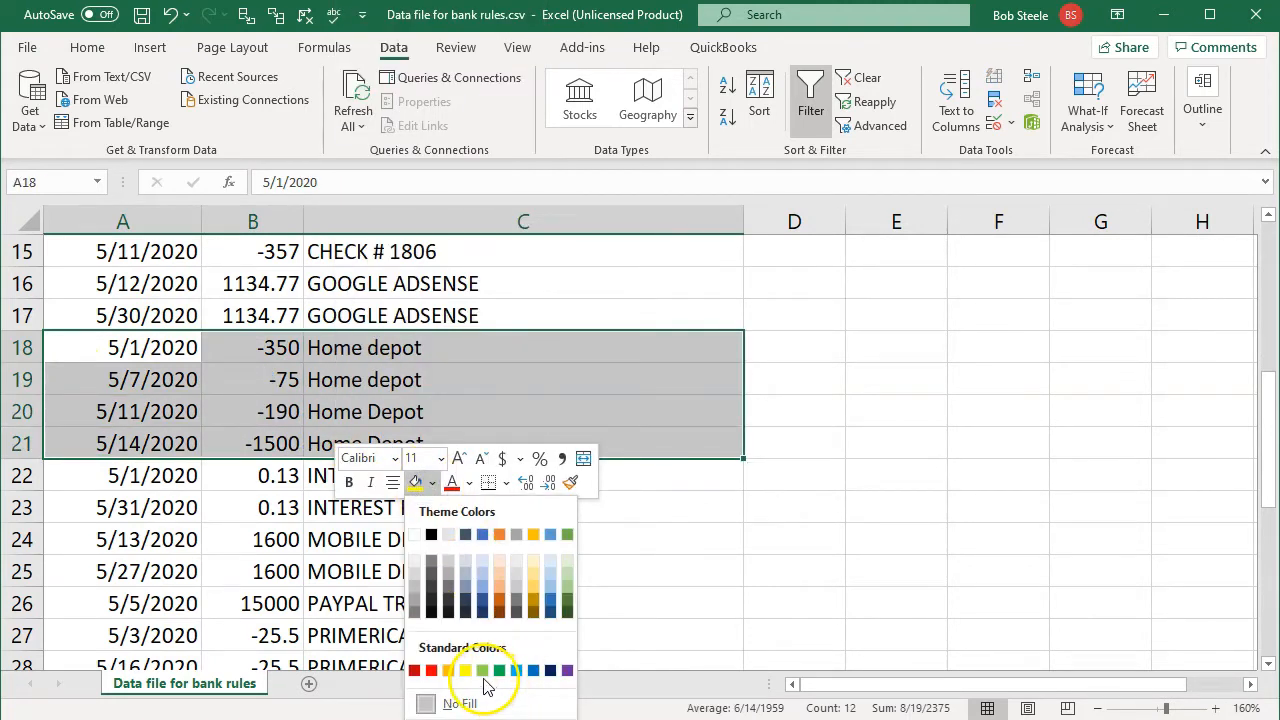
click(483, 672)
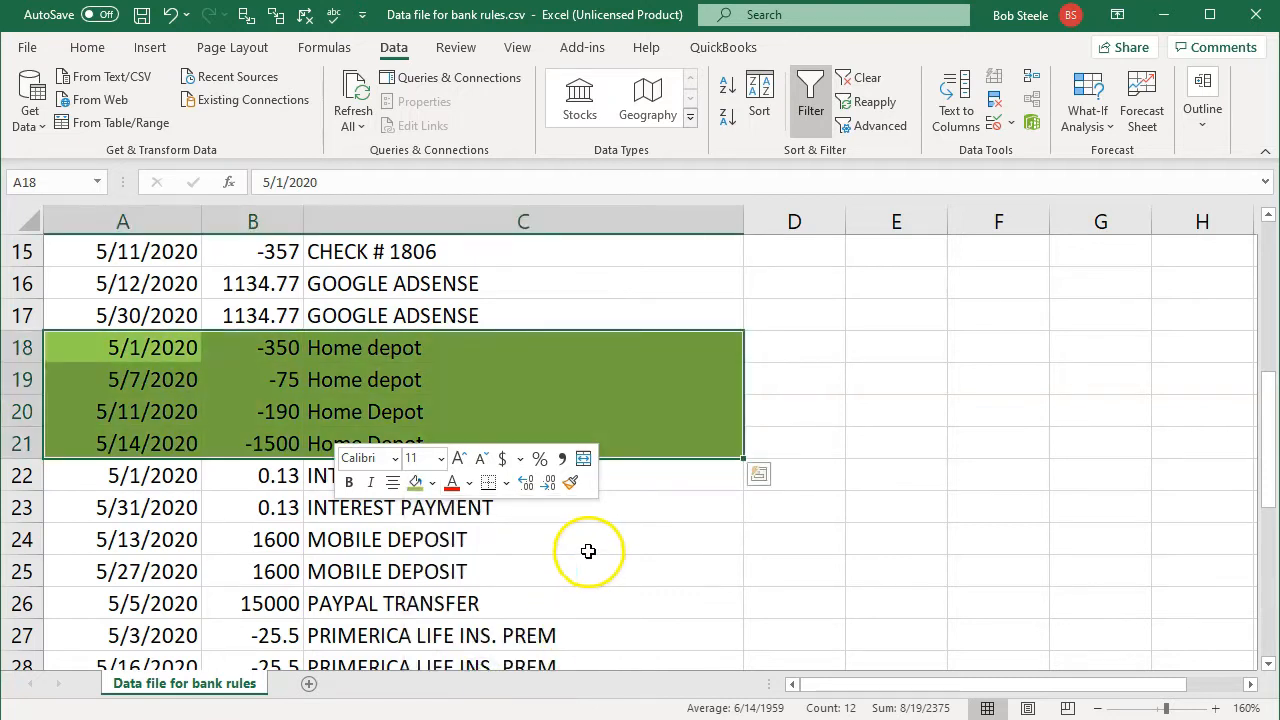
click(587, 550)
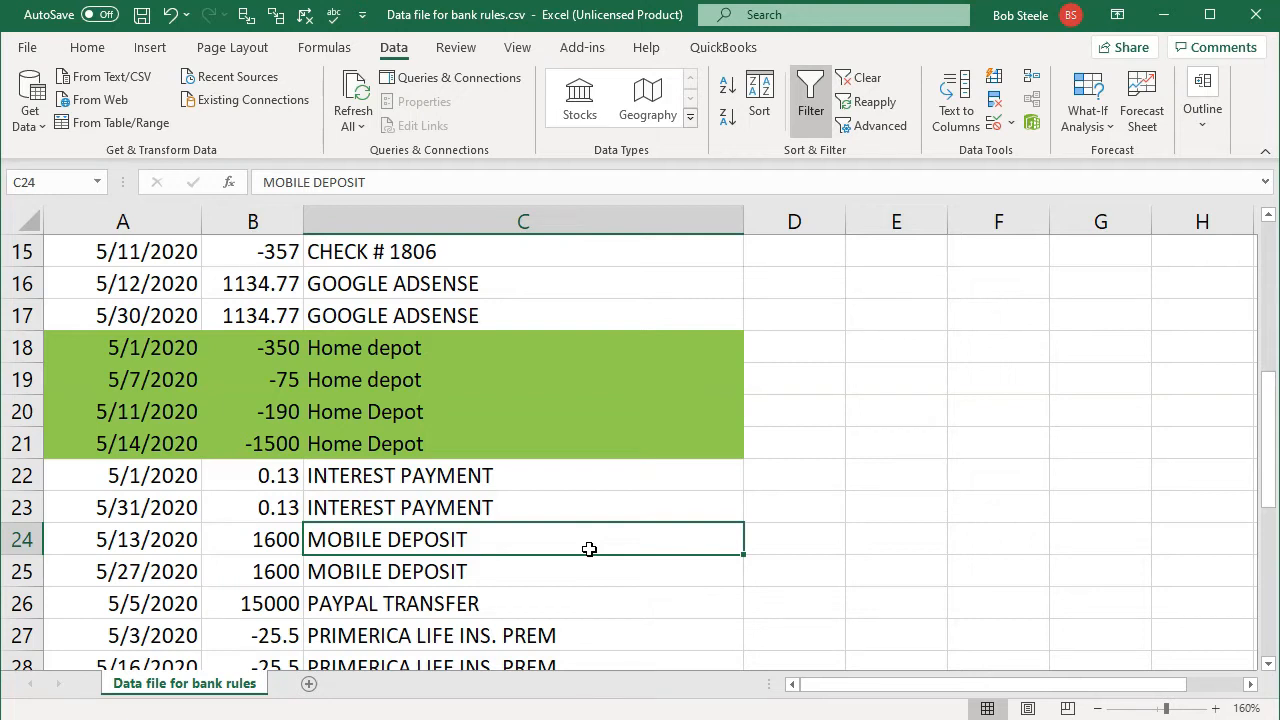
Examine the descriptions and amounts of the highlighted Home Depot transactions
click(355, 352)
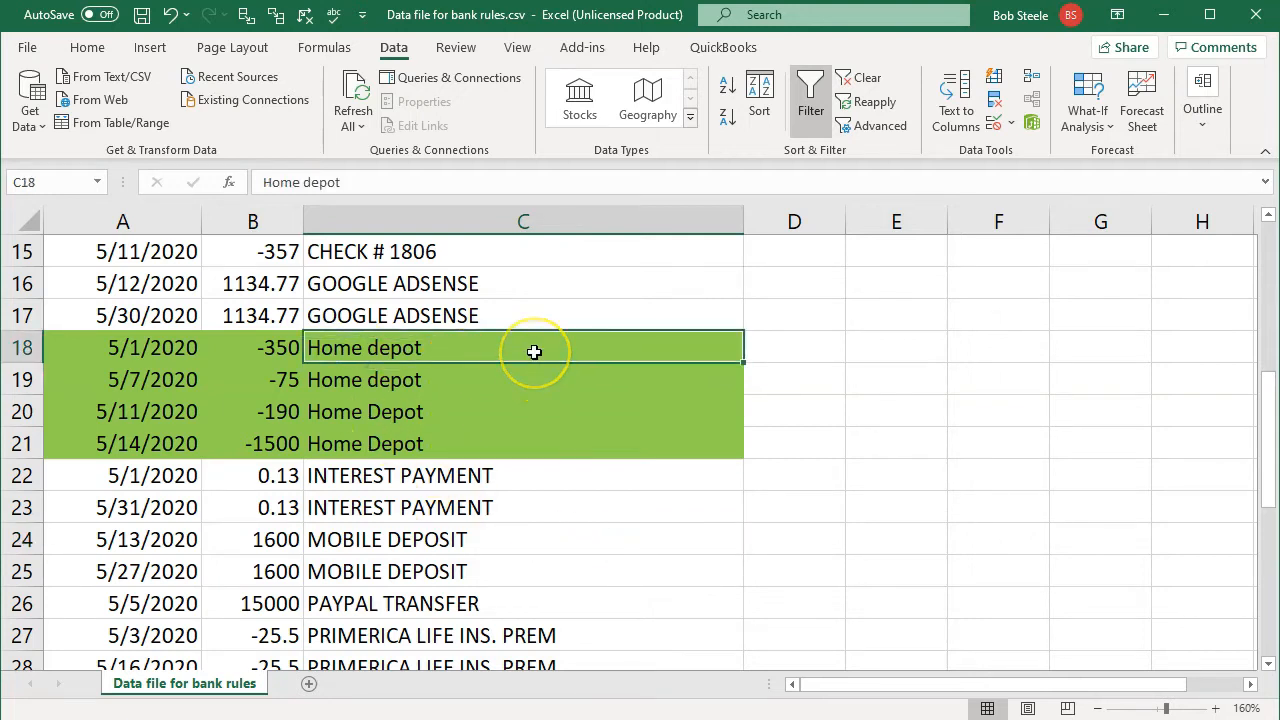
key(Down)
key(Down)
key(Down)
key(Left)
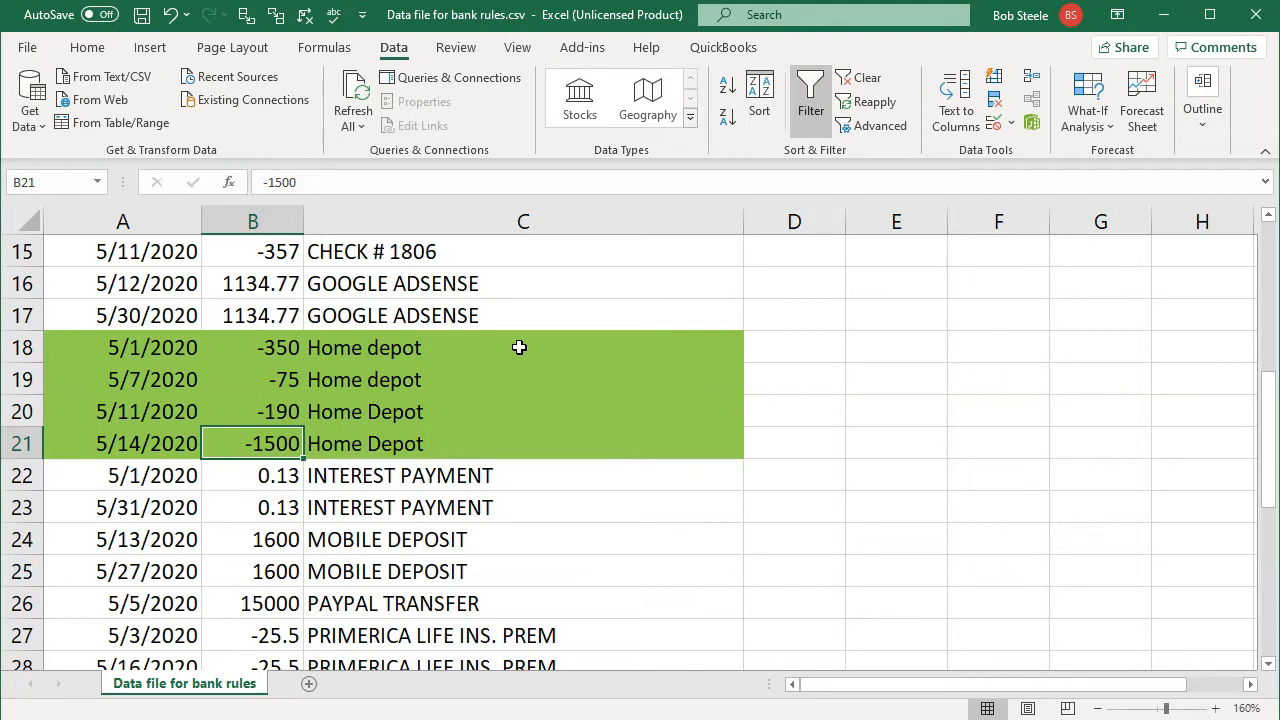
drag(257, 340, 265, 409)
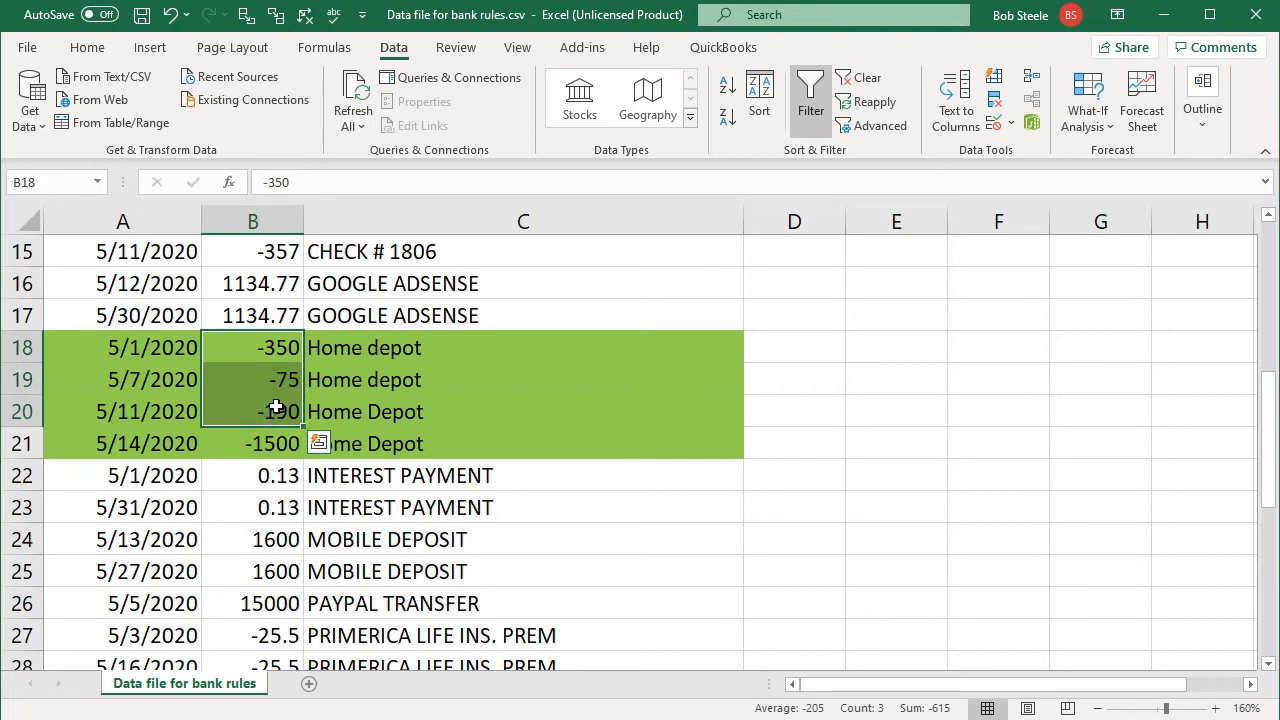
Switch back to the bank reconciliation page in Xero and close the Statement Details popup
click(1163, 15)
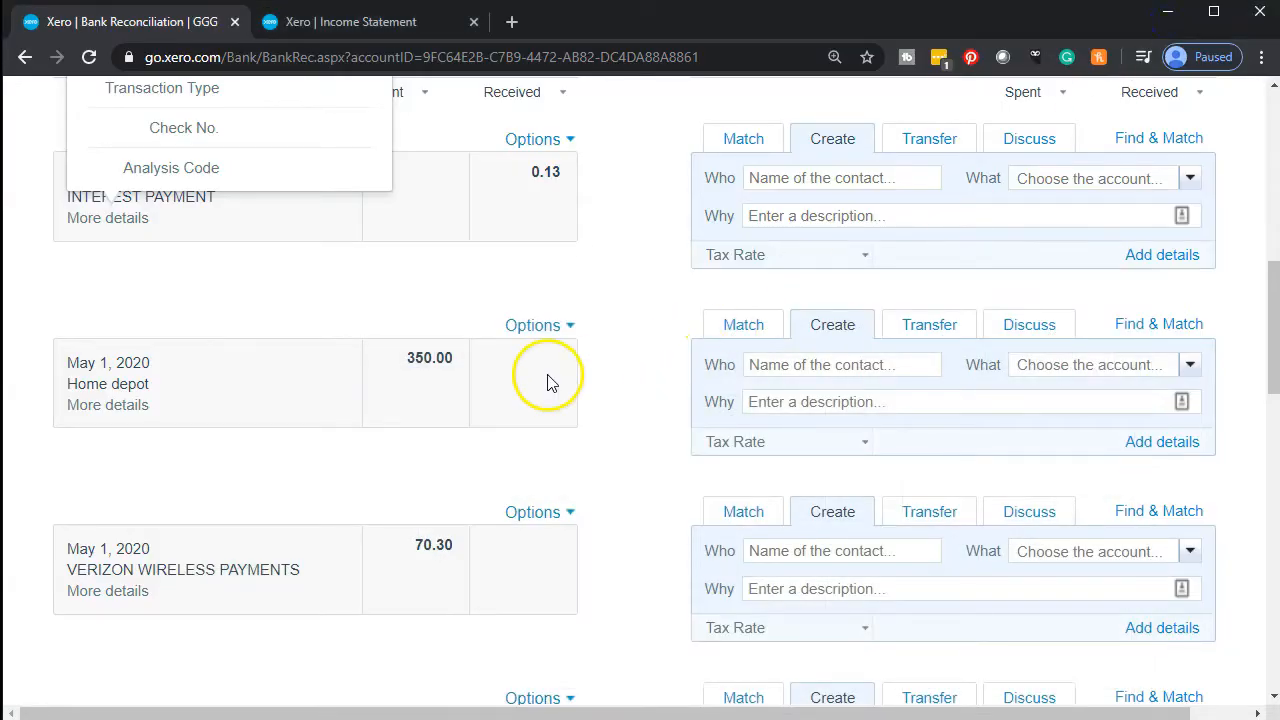
scroll(545, 375, up, 5)
scroll(547, 383, up, 3)
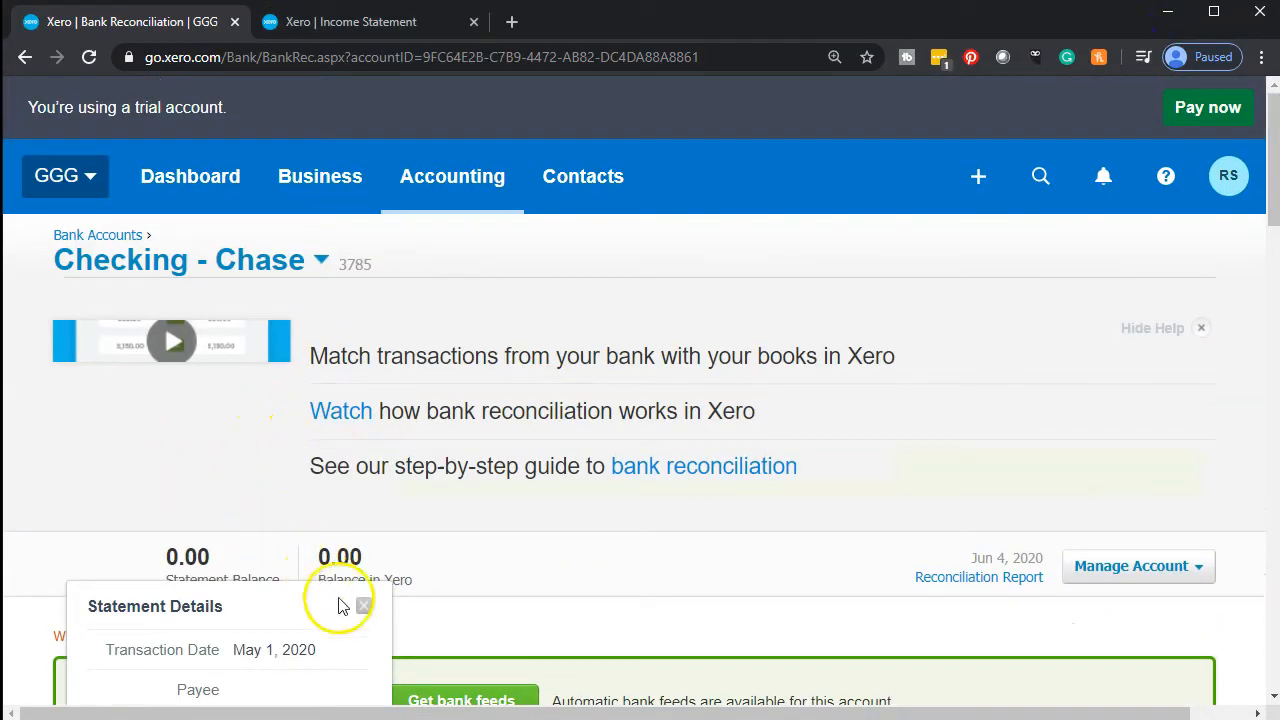
click(364, 611)
Start a new bank rule from the May 1, 2020 Home depot statement line
scroll(194, 469, down, 4)
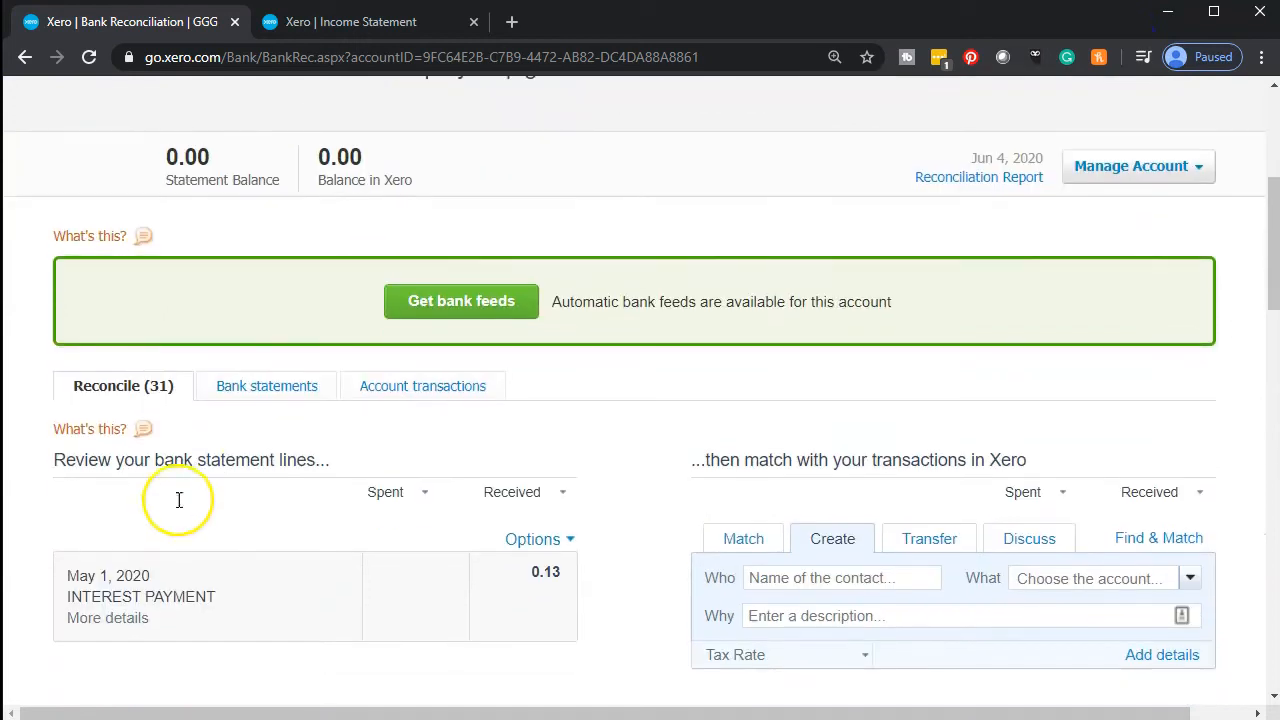
scroll(178, 510, down, 4)
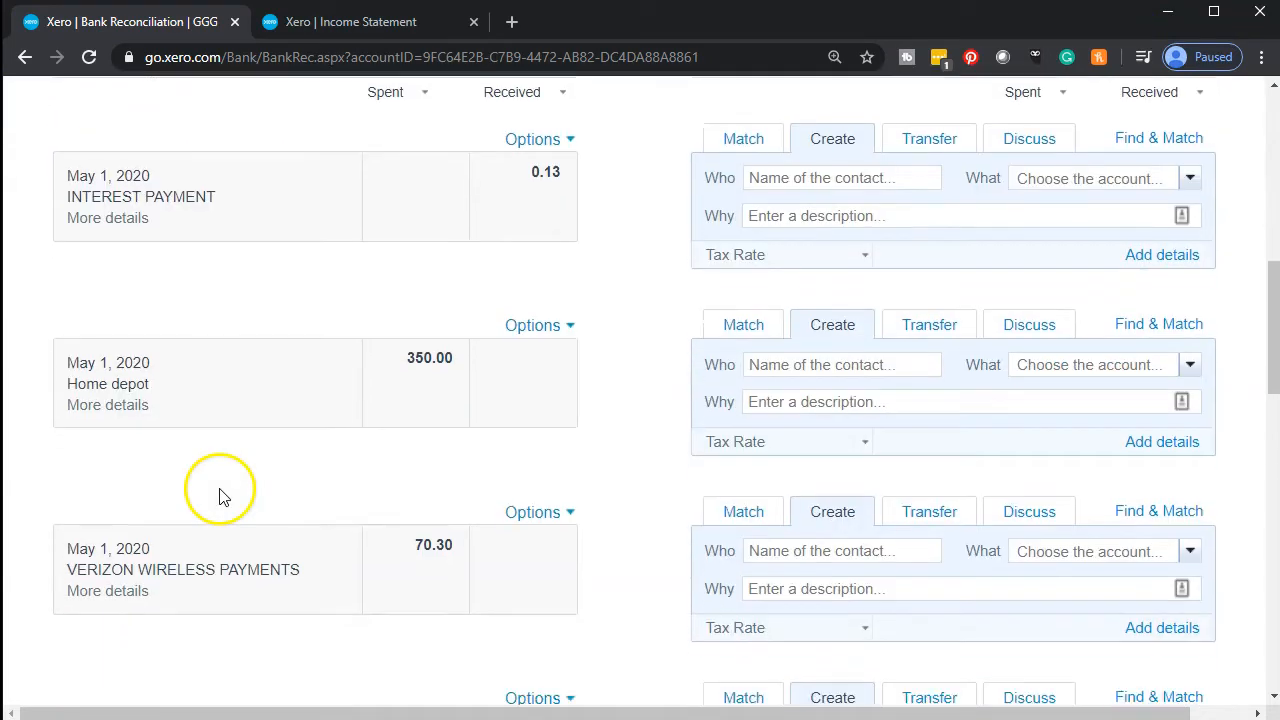
scroll(183, 317, down, 1)
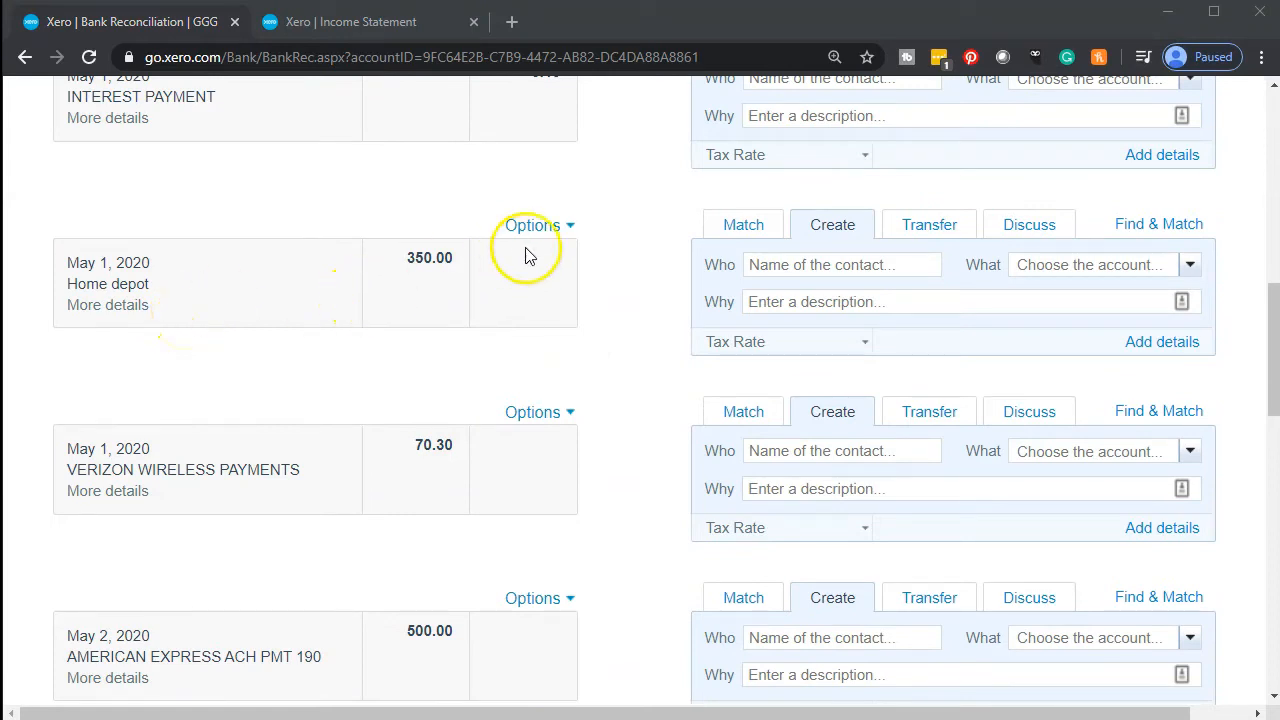
click(568, 226)
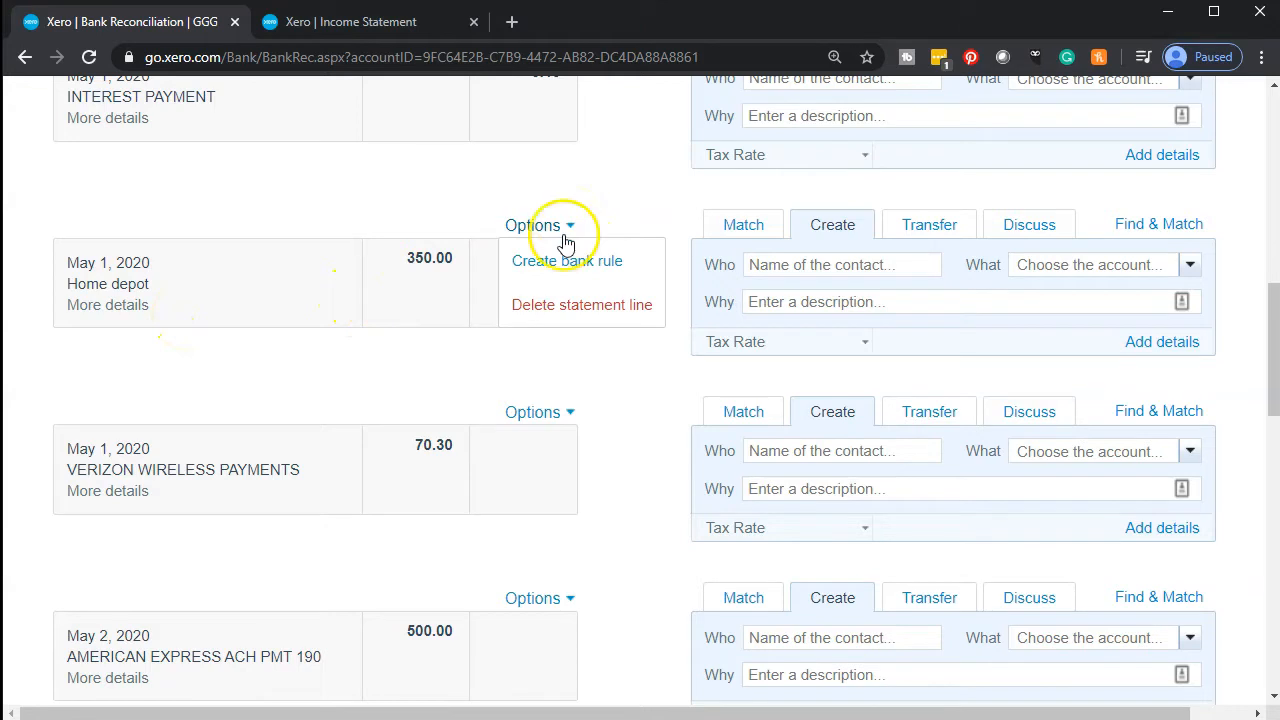
click(561, 270)
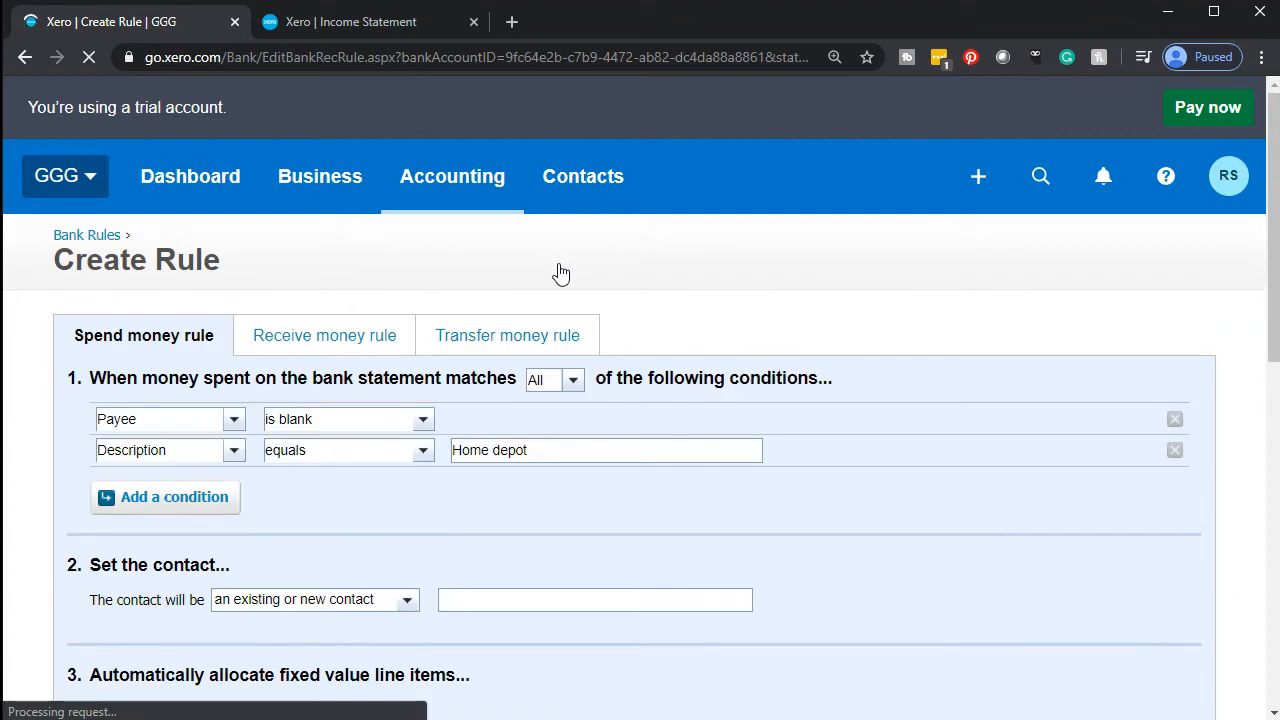
Set the spend money rule to match All of its conditions
scroll(560, 273, down, 1)
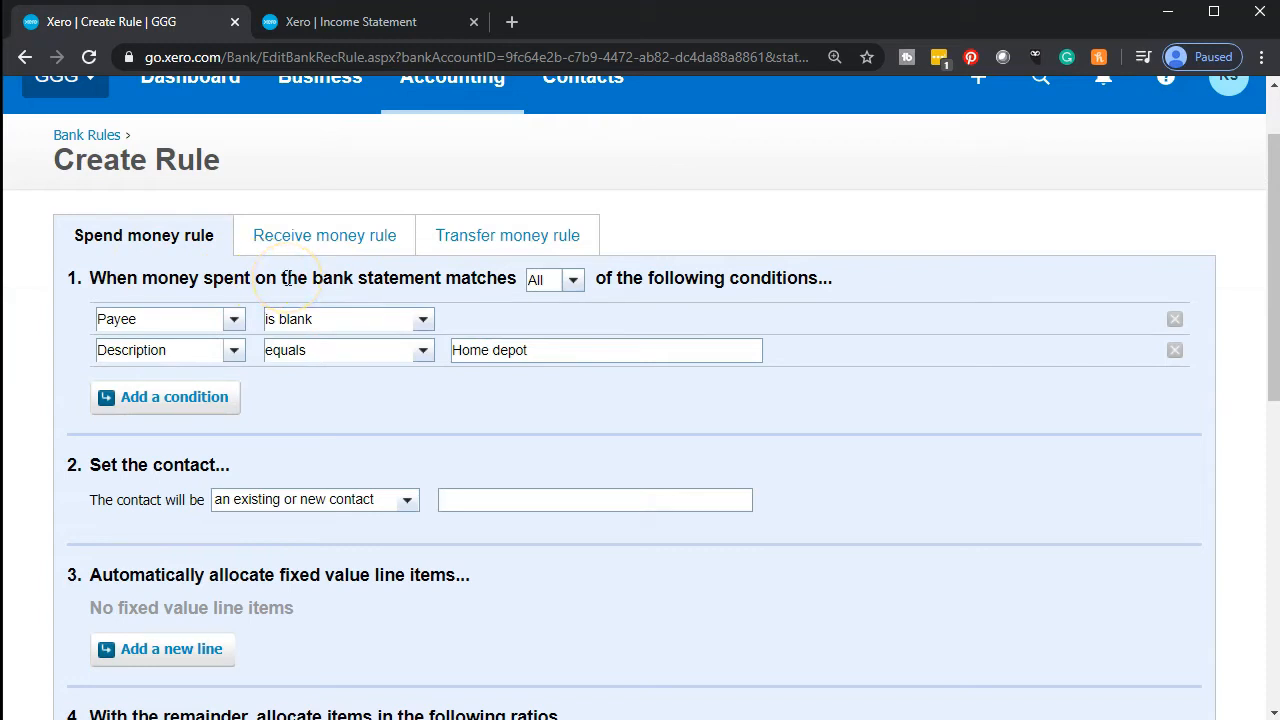
scroll(61, 307, down, 1)
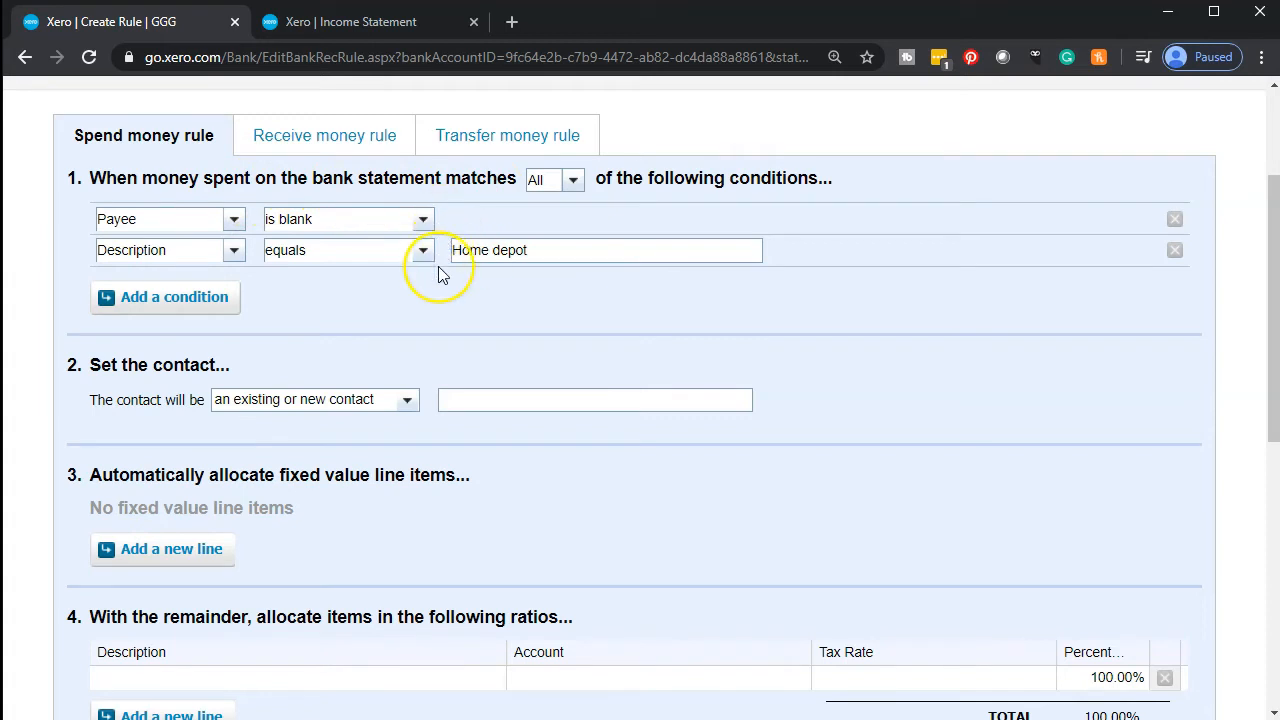
click(566, 185)
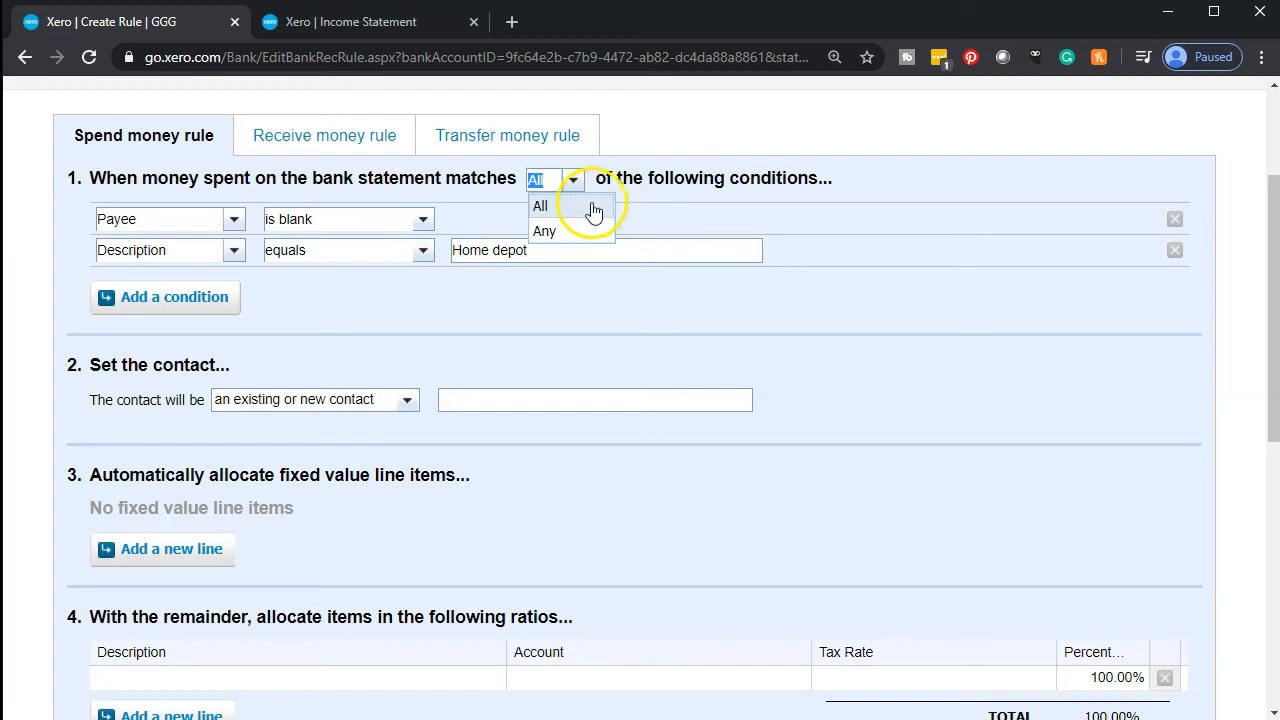
click(590, 210)
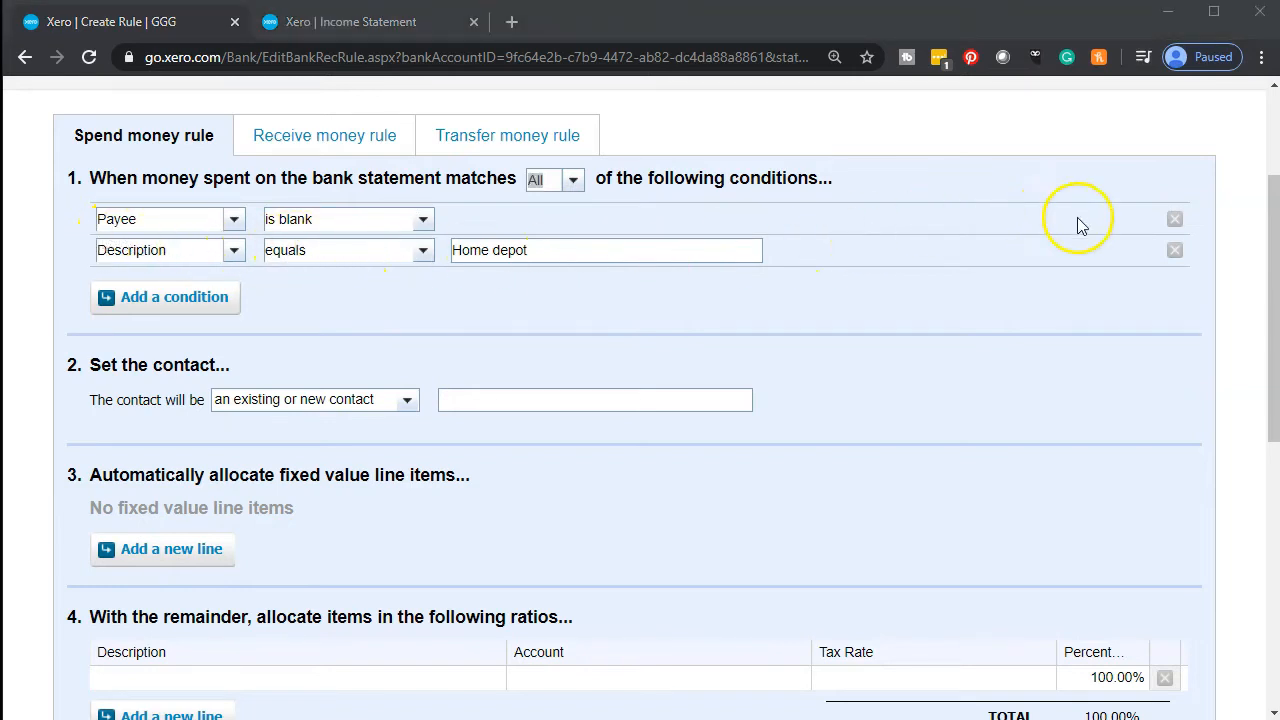
Remove the blank Payee condition and make the Description condition match text that contains Home depot
click(1174, 220)
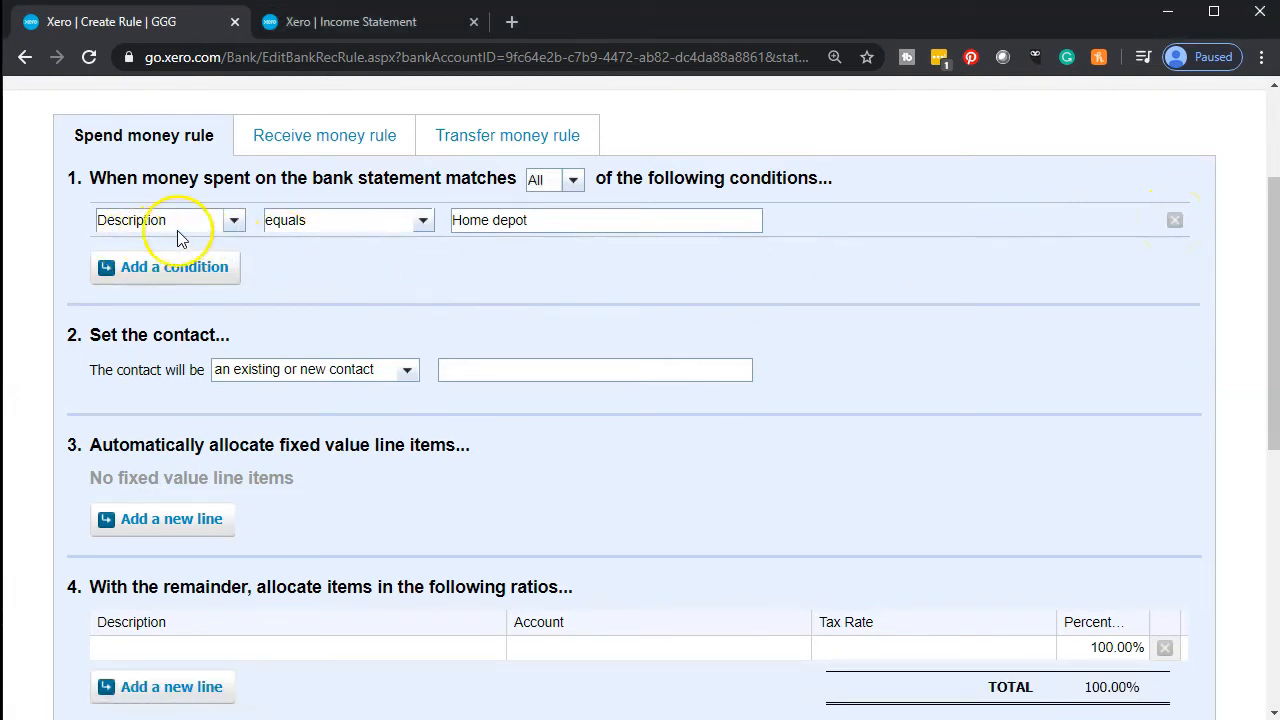
click(424, 222)
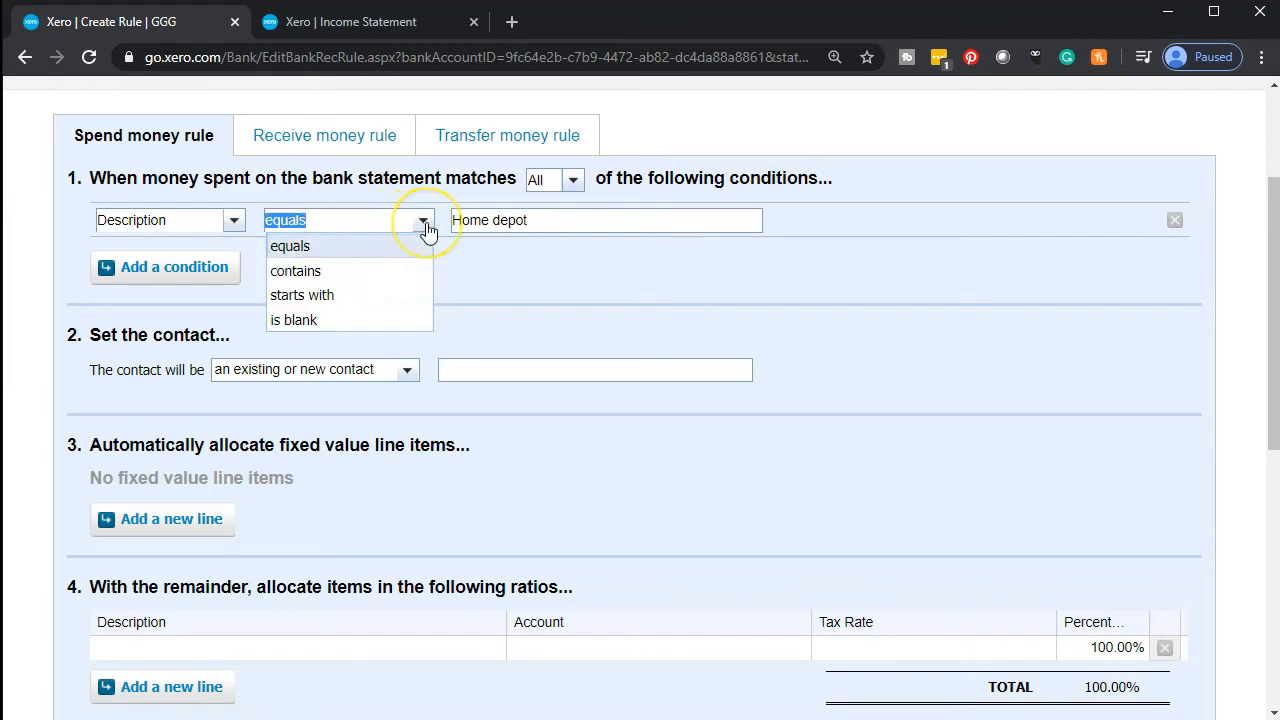
click(384, 272)
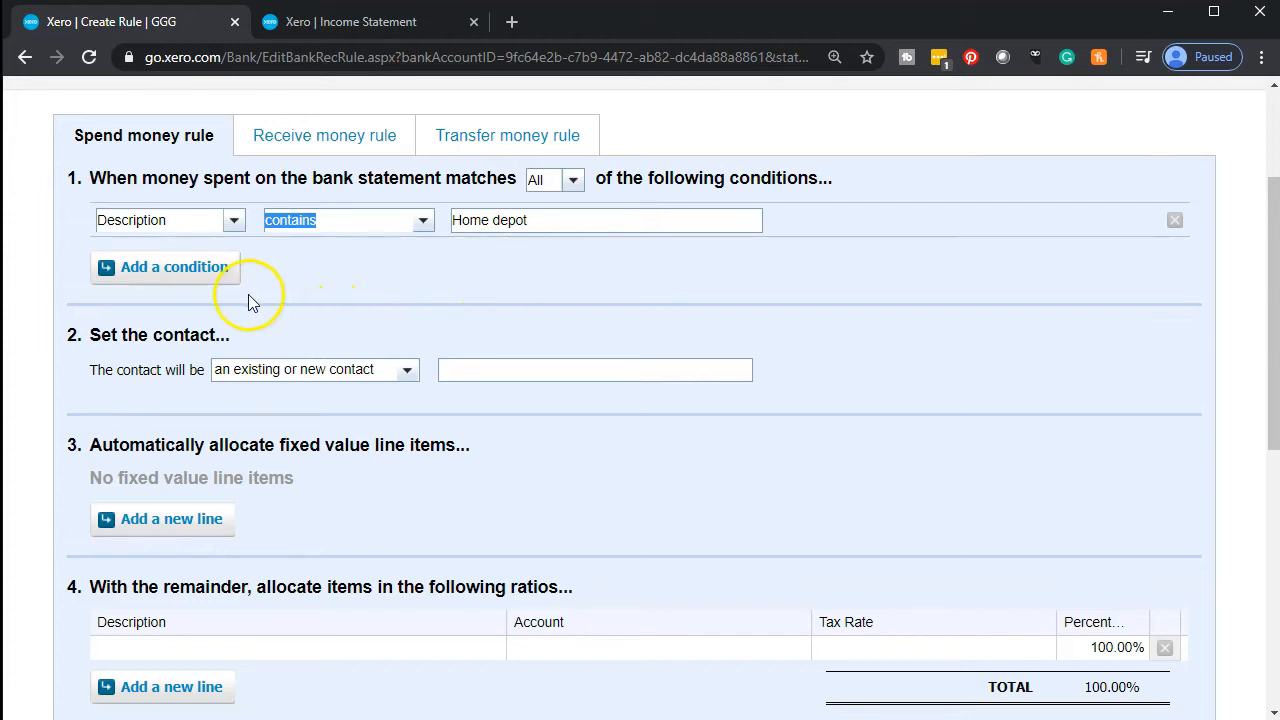
Add an Amount condition to the rule that is less than or equals 1000.00
click(199, 277)
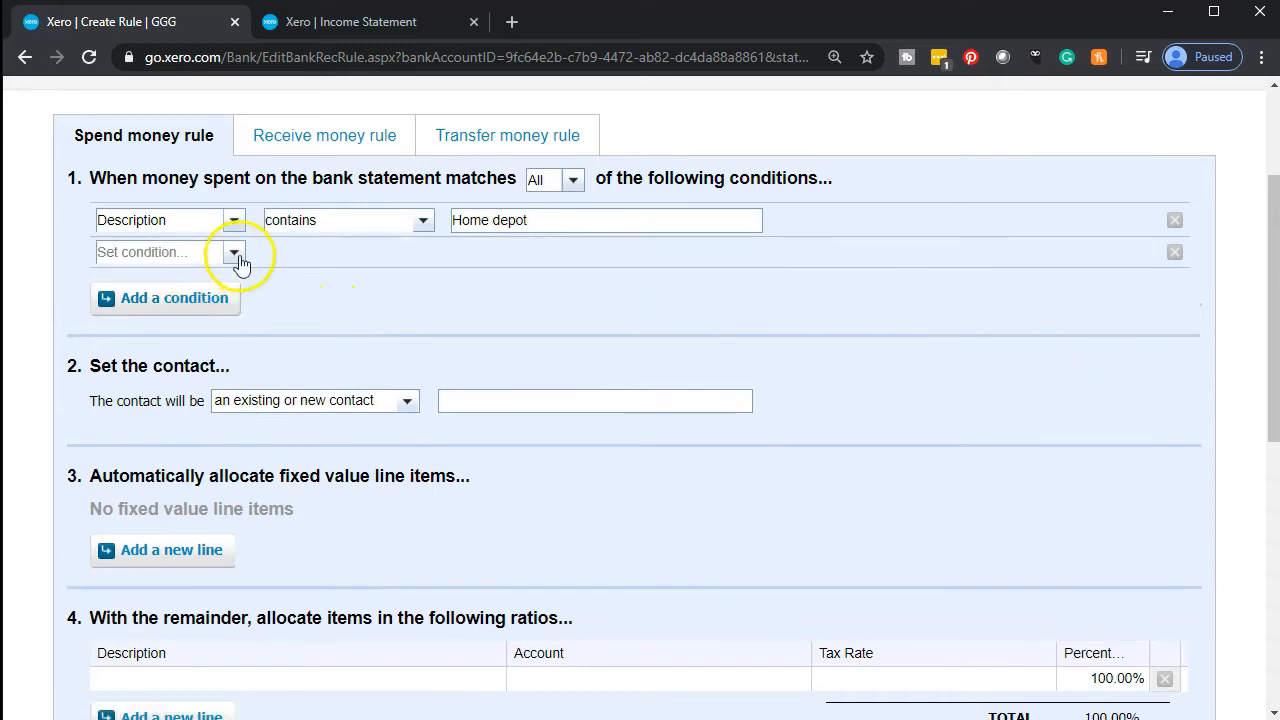
click(238, 256)
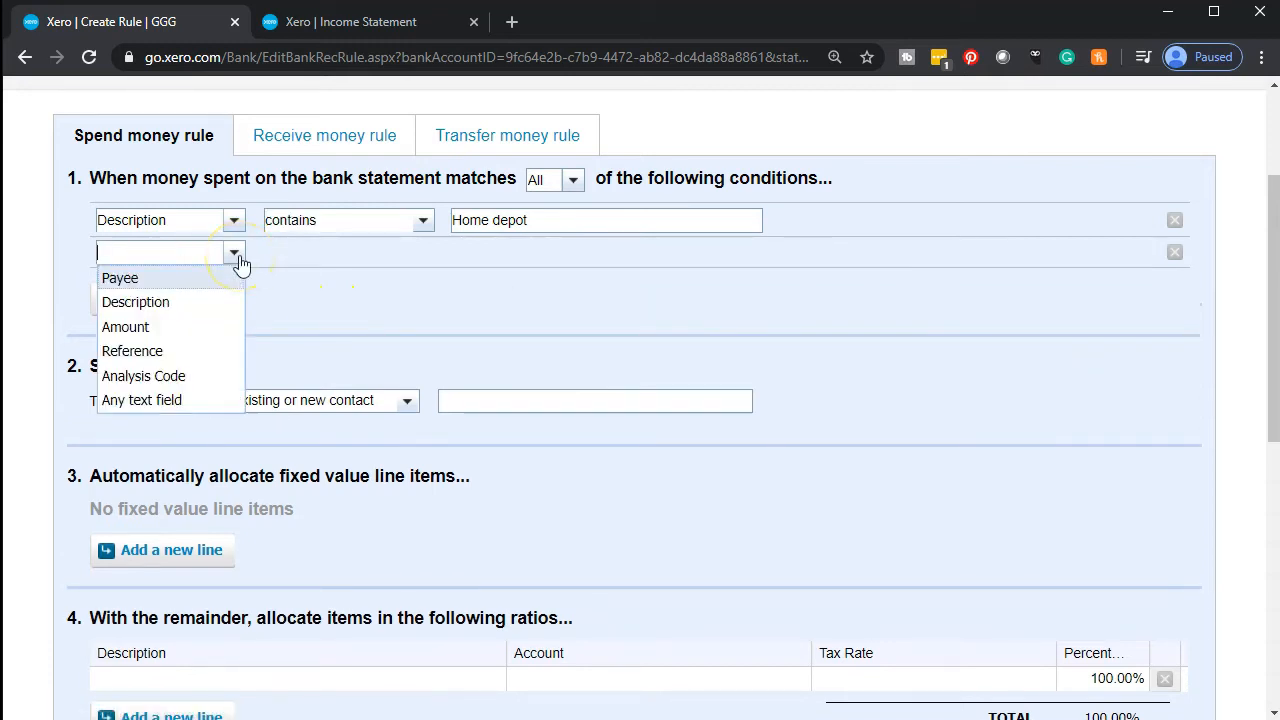
click(137, 328)
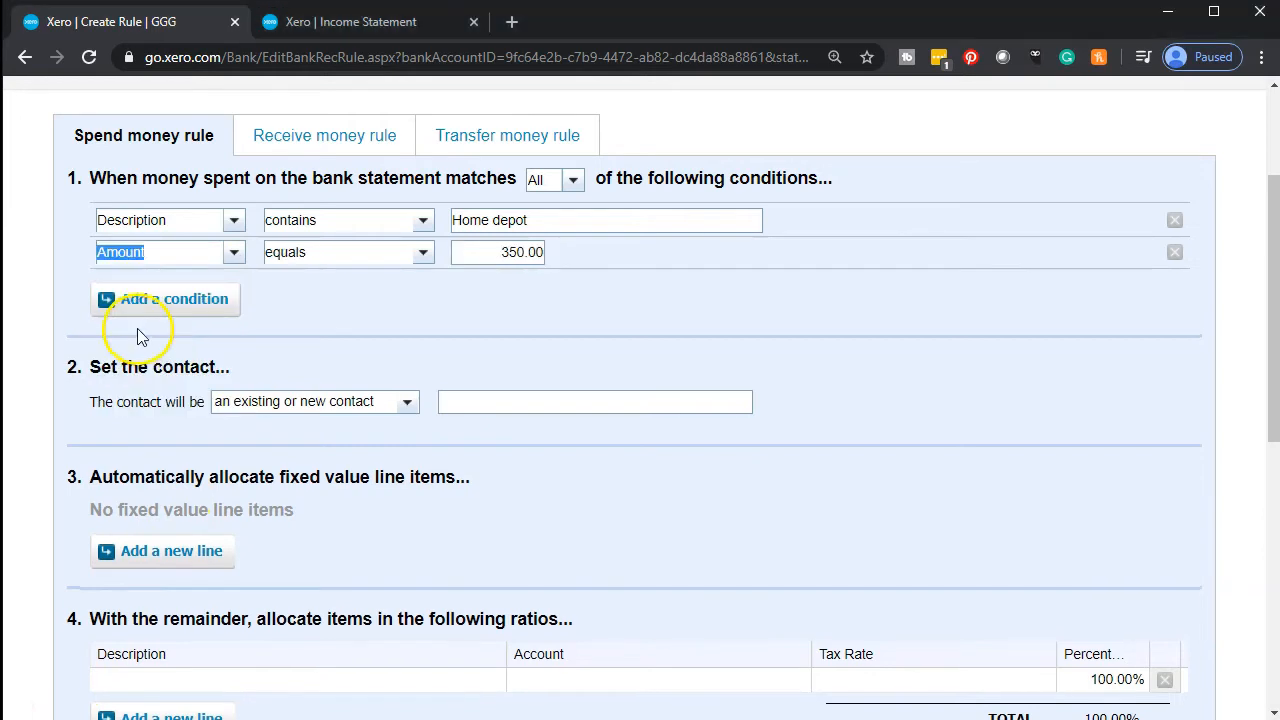
click(427, 262)
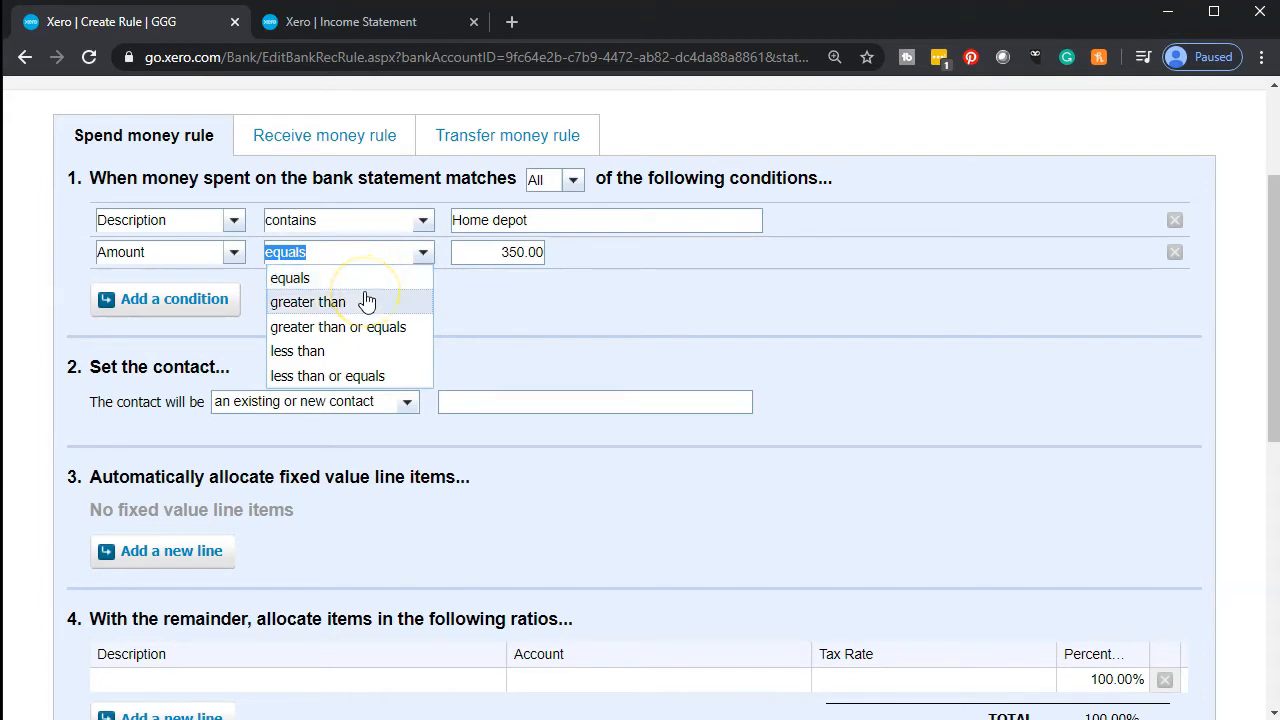
click(372, 337)
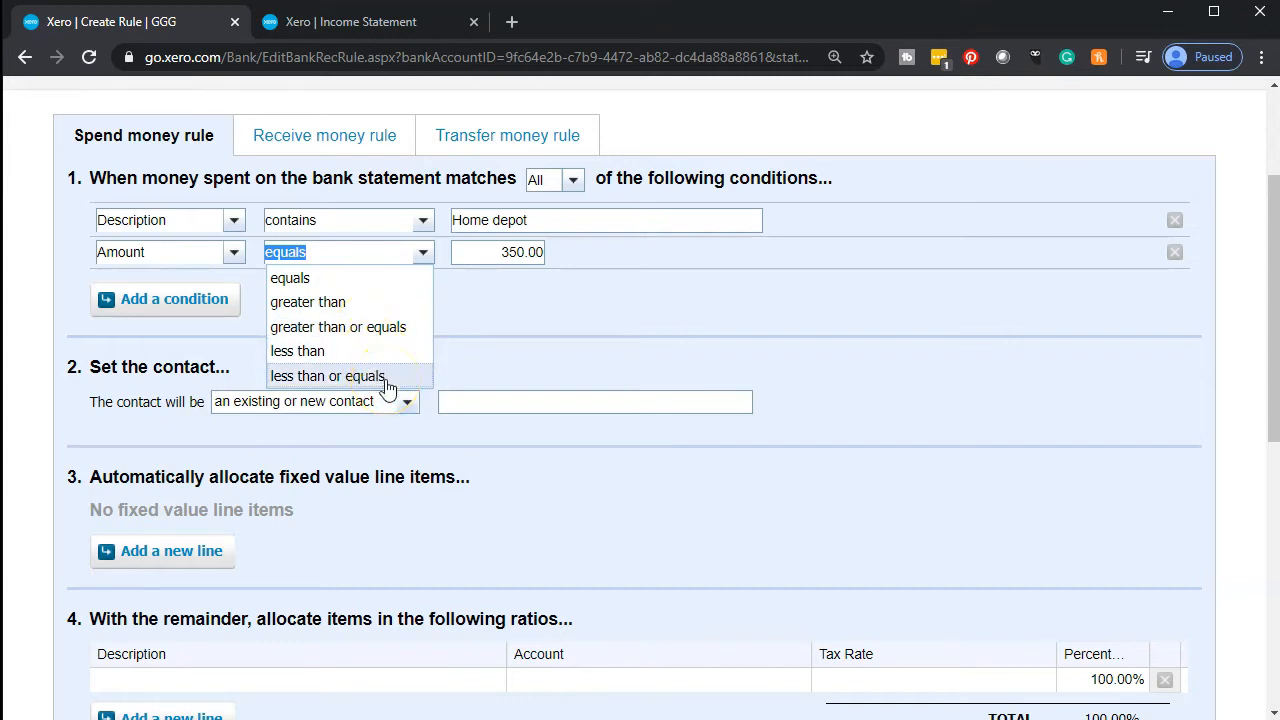
click(386, 376)
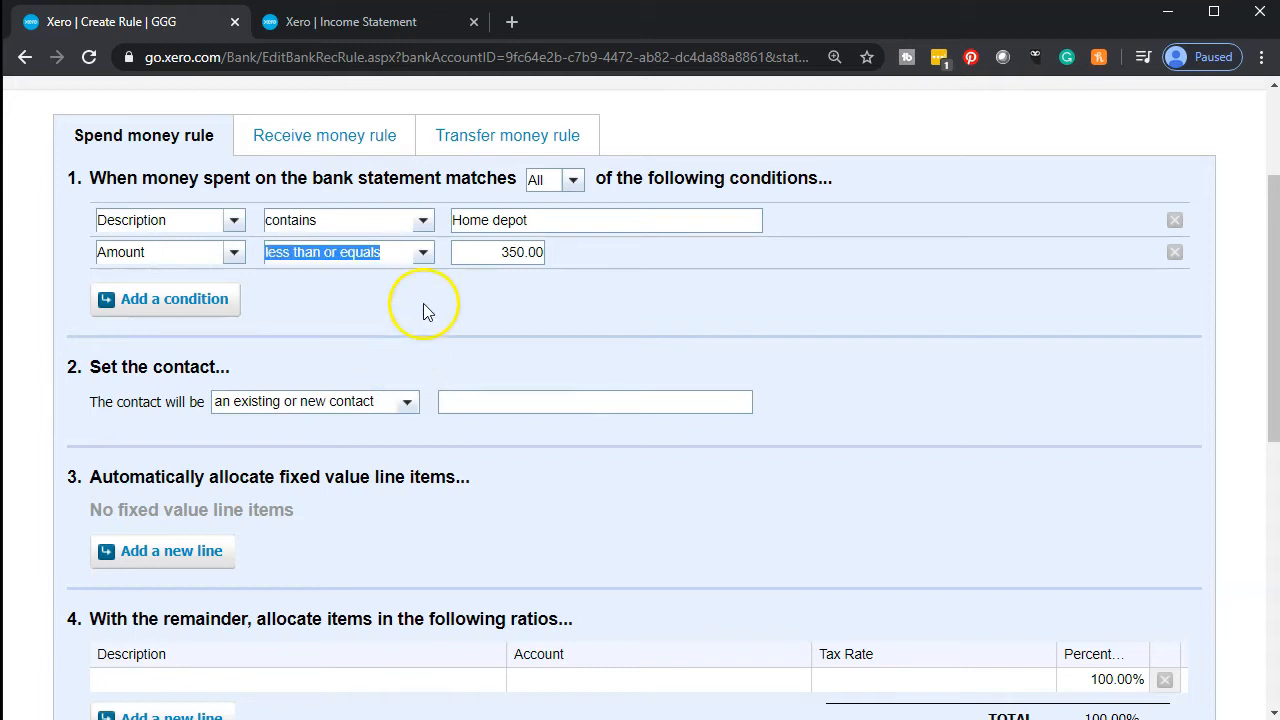
click(493, 254)
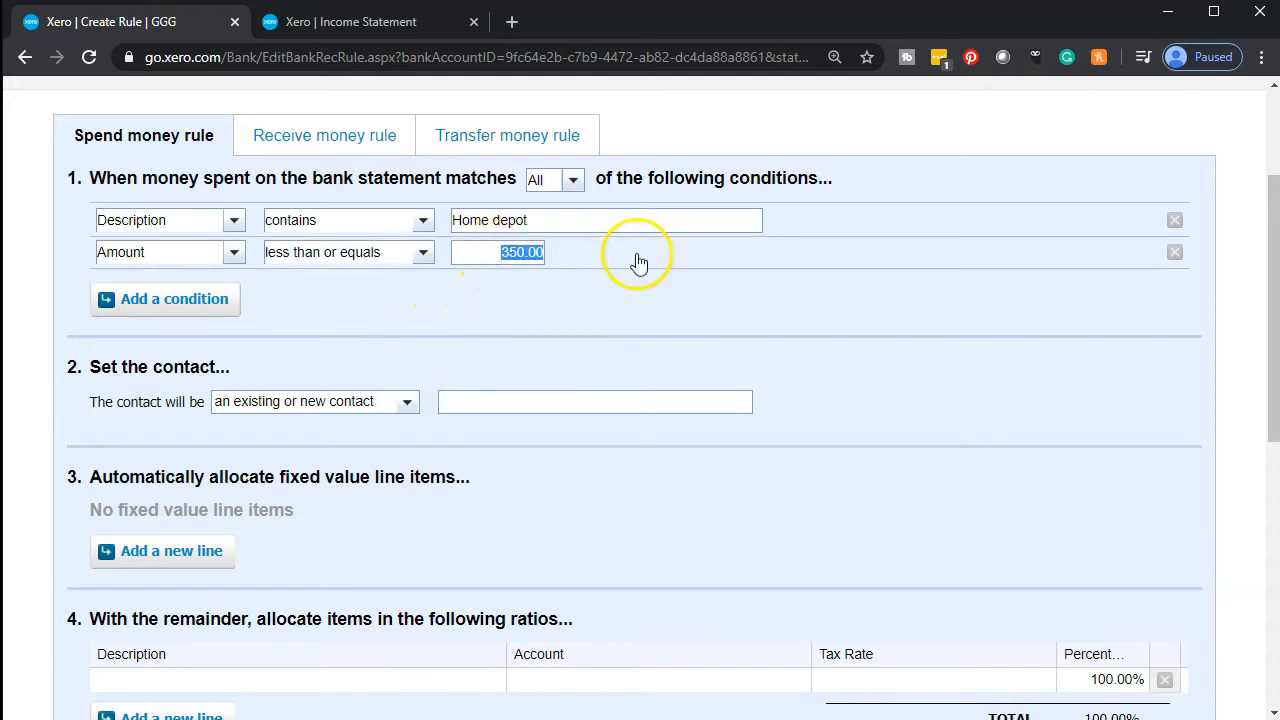
text(100)
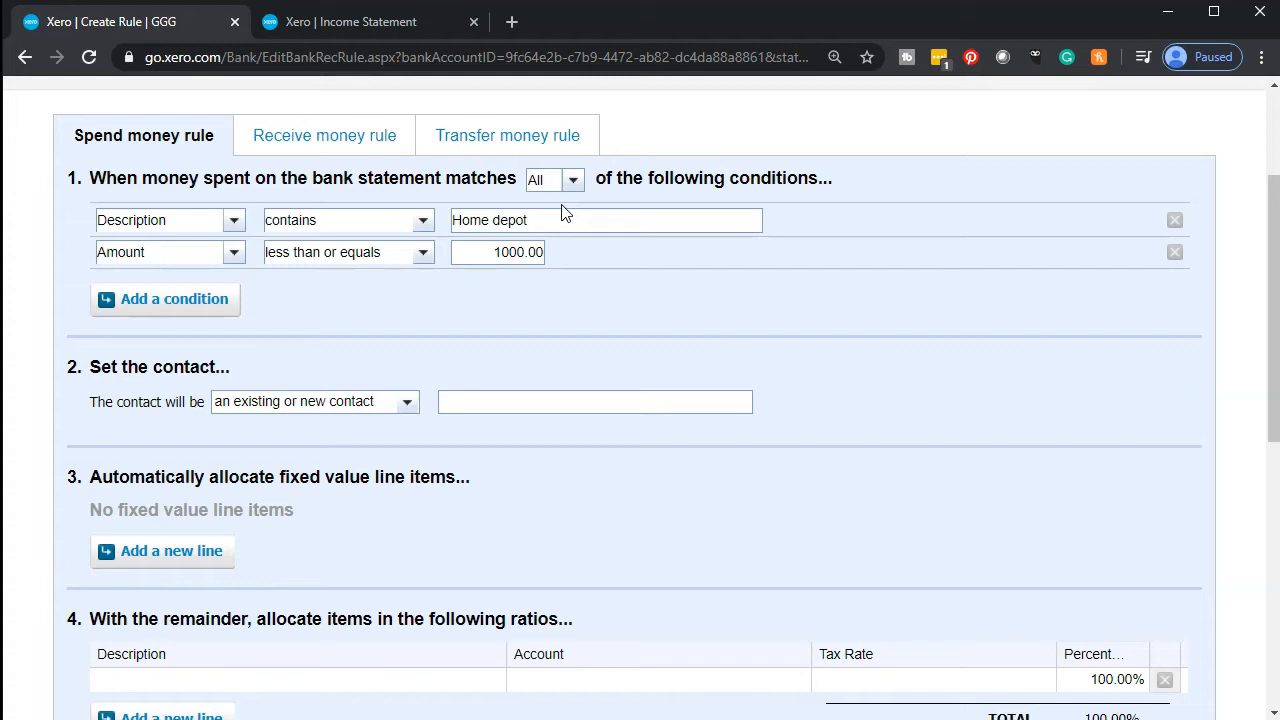
click(574, 322)
Copy Home depot from the Description condition and use it as the rule's existing or new contact
scroll(490, 295, down, 2)
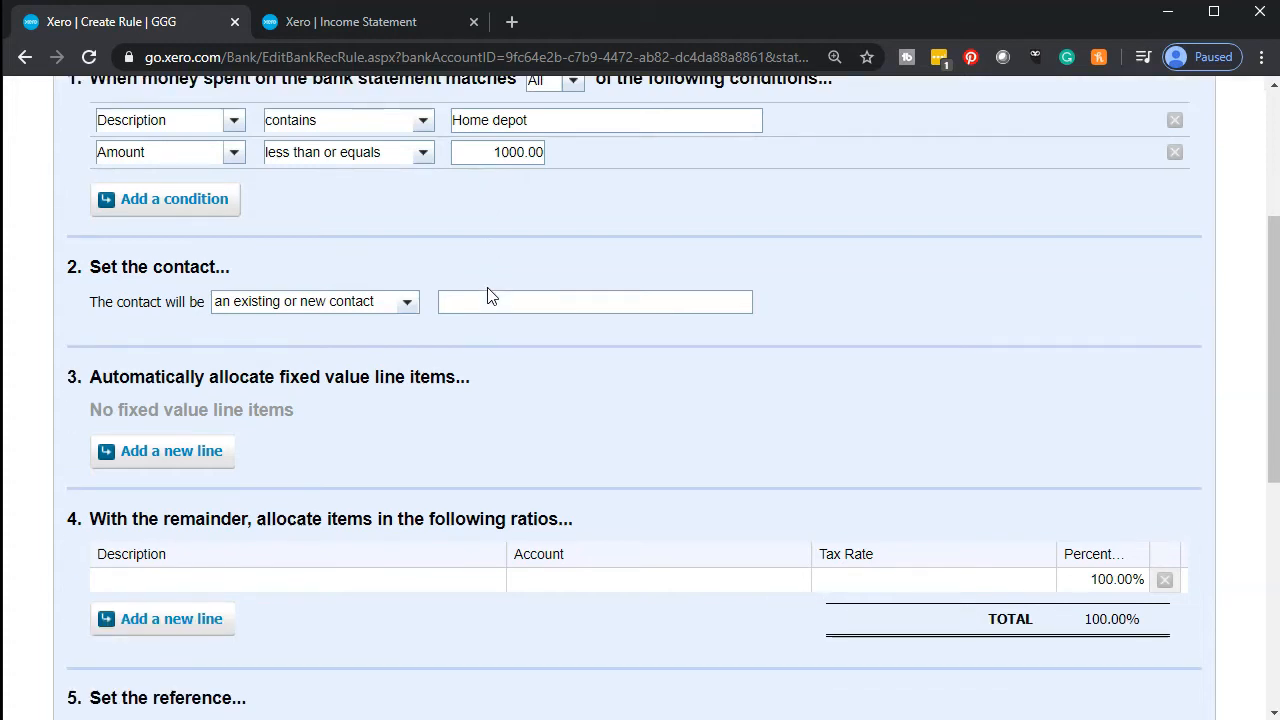
scroll(490, 295, down, 2)
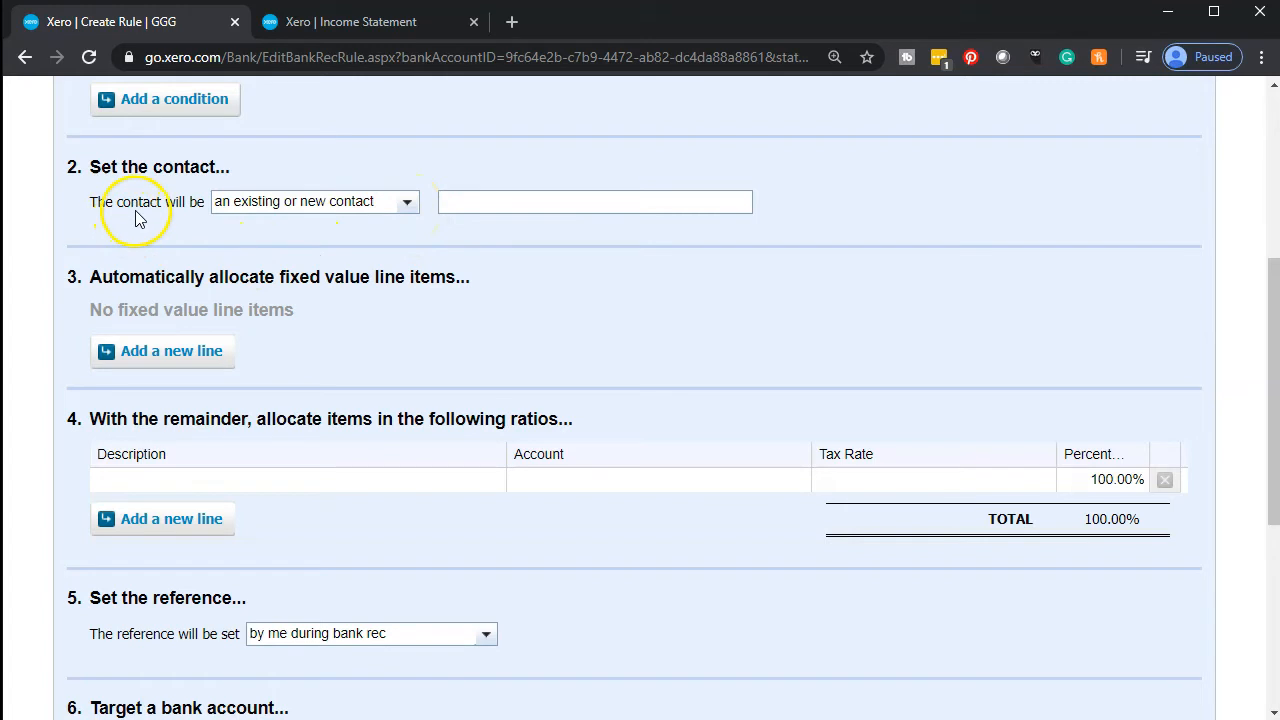
scroll(183, 302, up, 5)
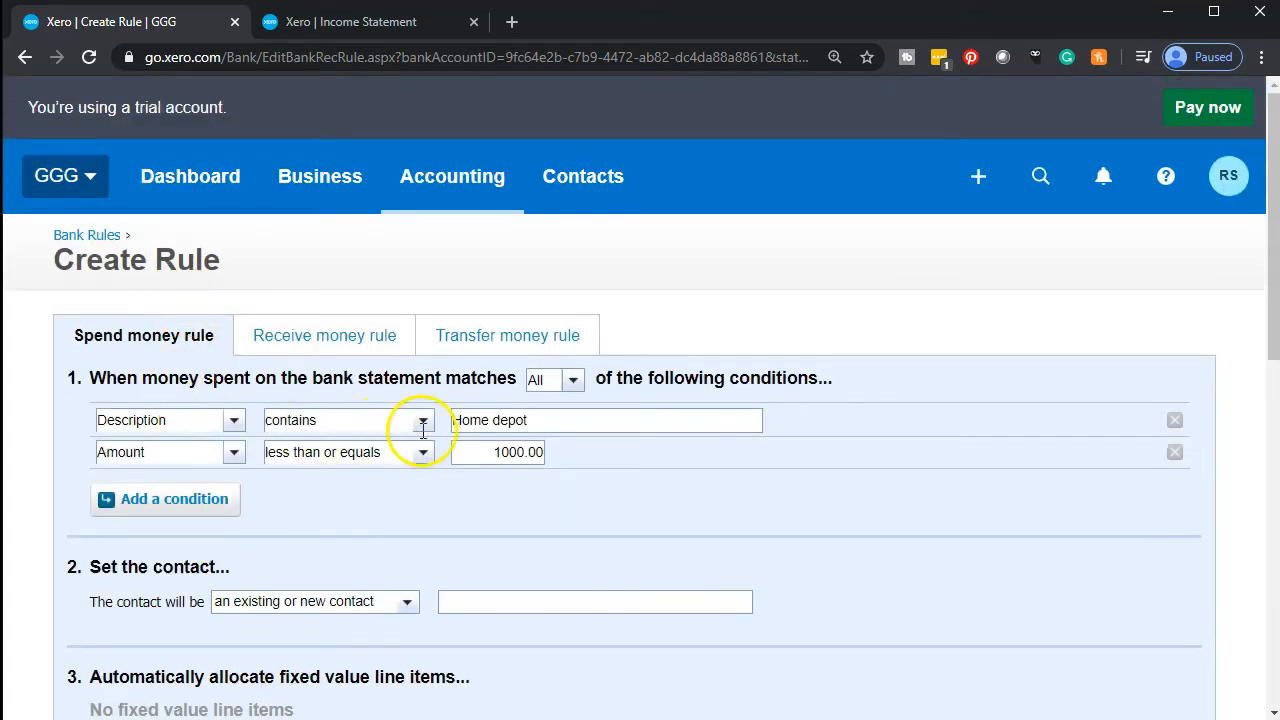
drag(551, 417, 437, 414)
key(ctrl+c)
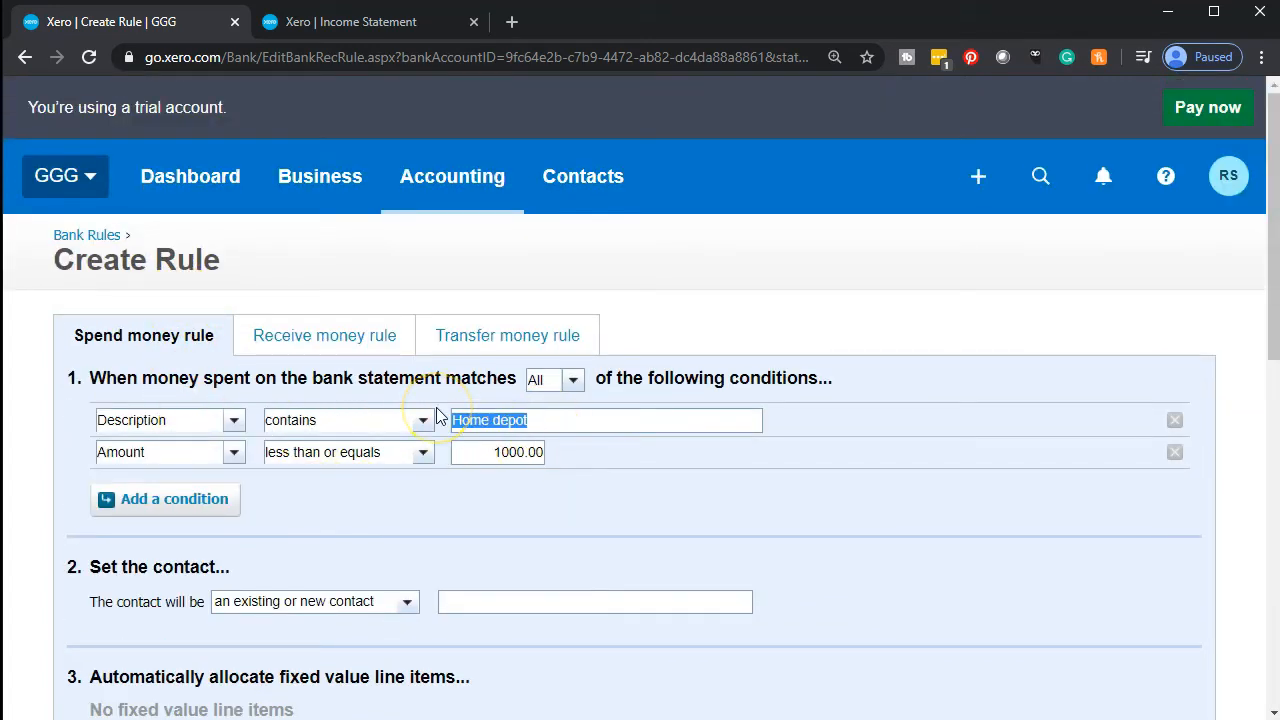
scroll(450, 440, down, 5)
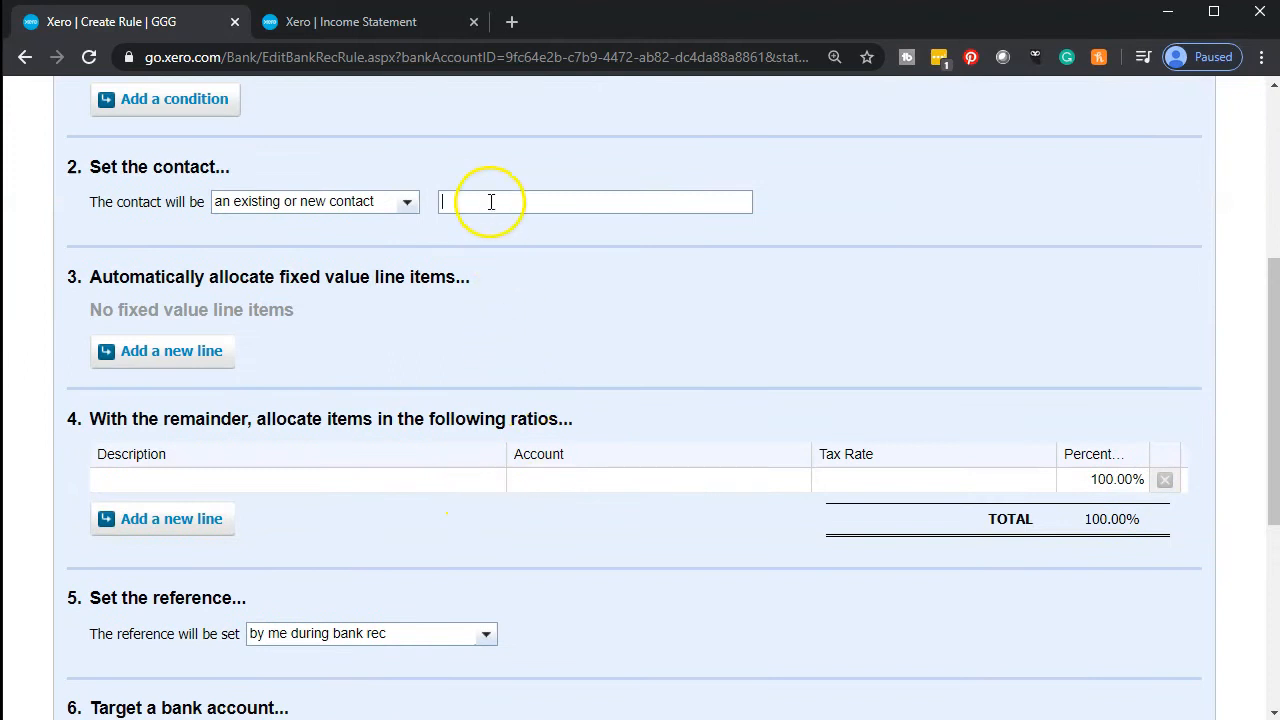
key(ctrl+v)
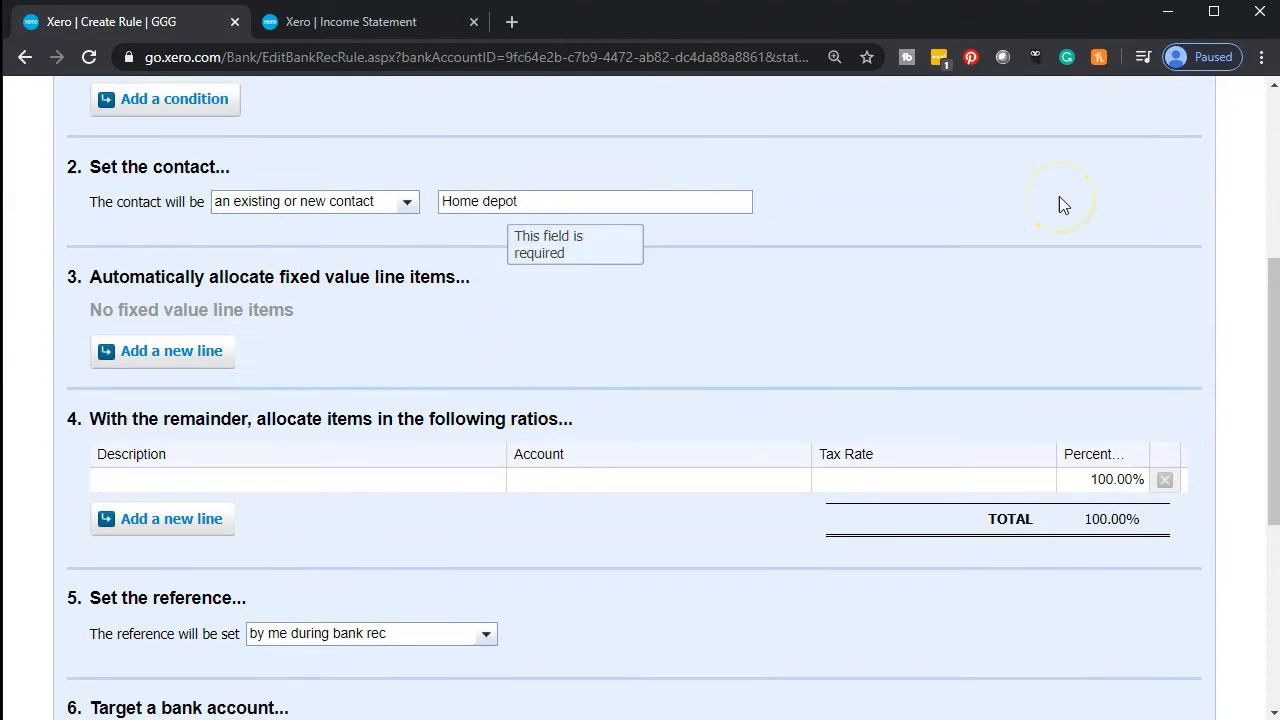
Give the line item that allocates the remainder by ratio the description Home depot
scroll(560, 357, down, 1)
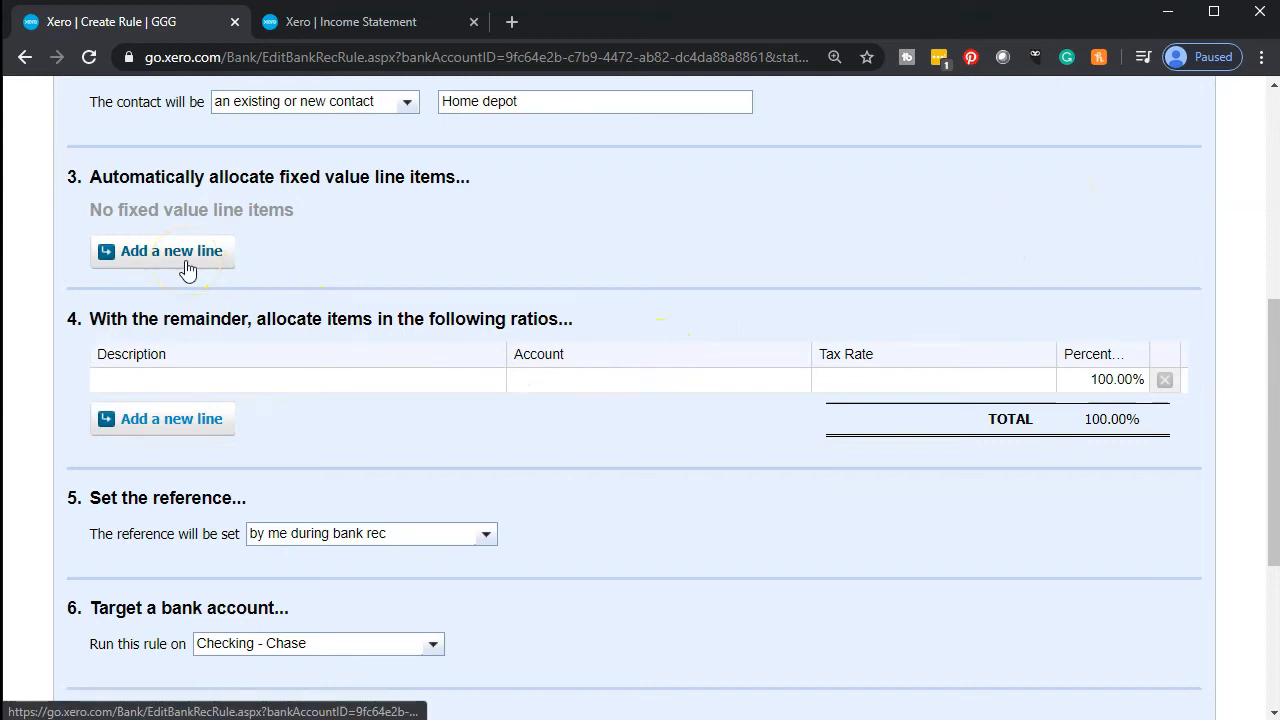
click(180, 387)
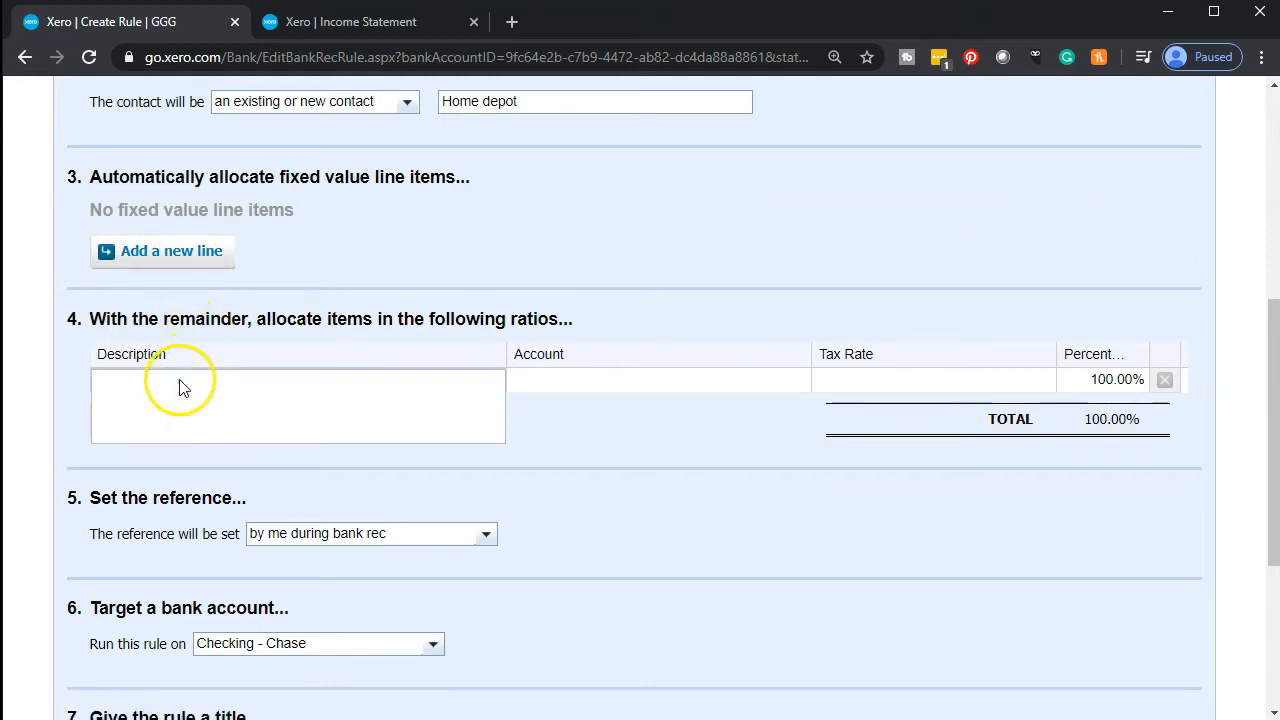
key(ctrl+v)
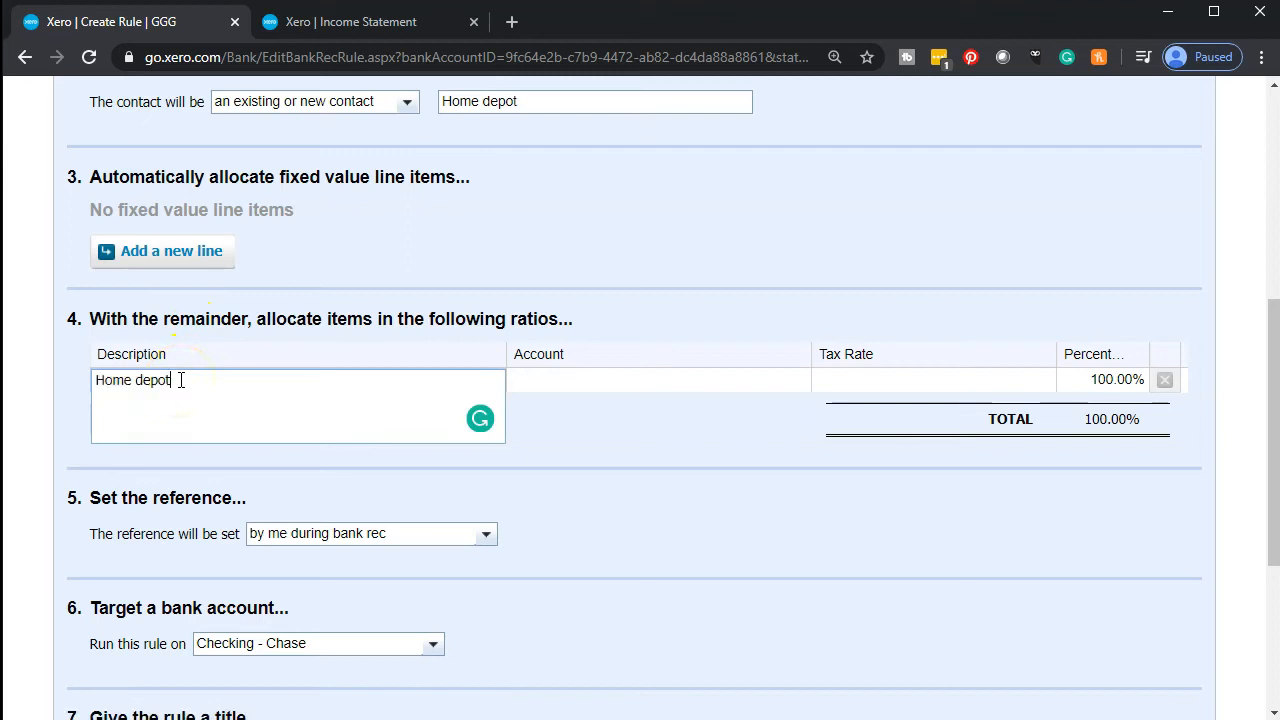
Assign the Home depot allocation line to the account 6160 - Office Supplies
click(596, 377)
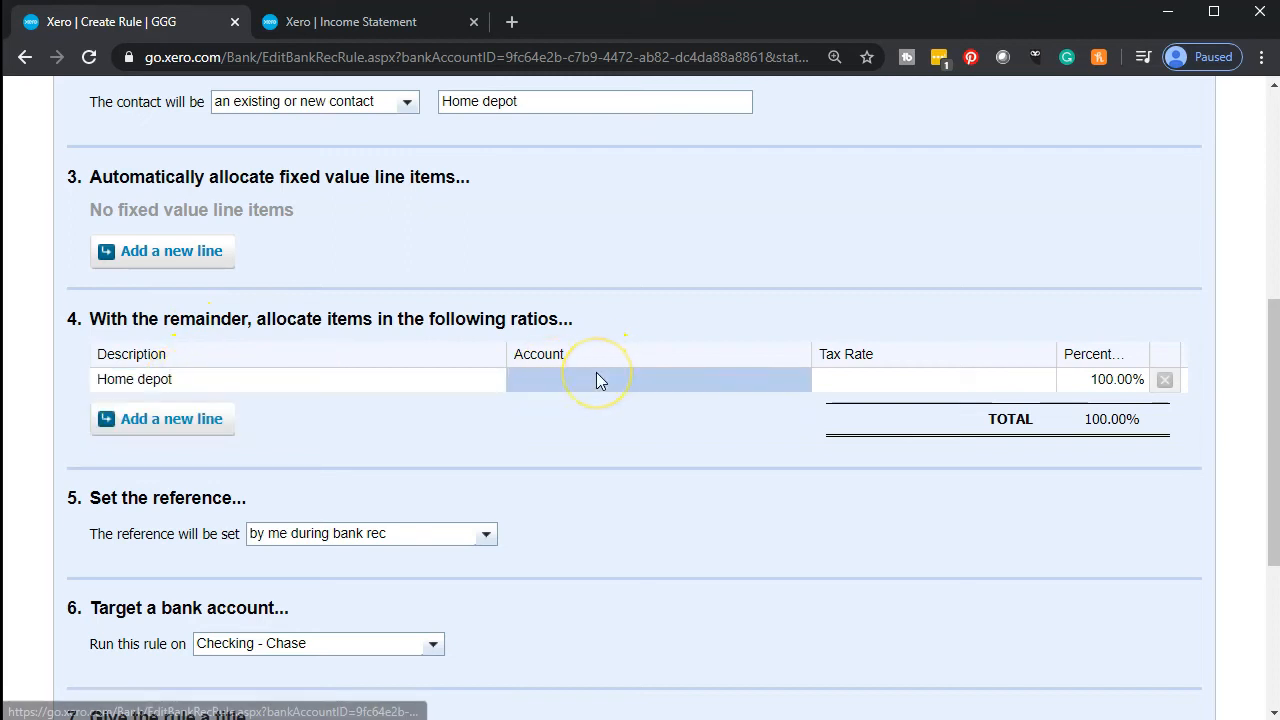
click(778, 379)
click(797, 385)
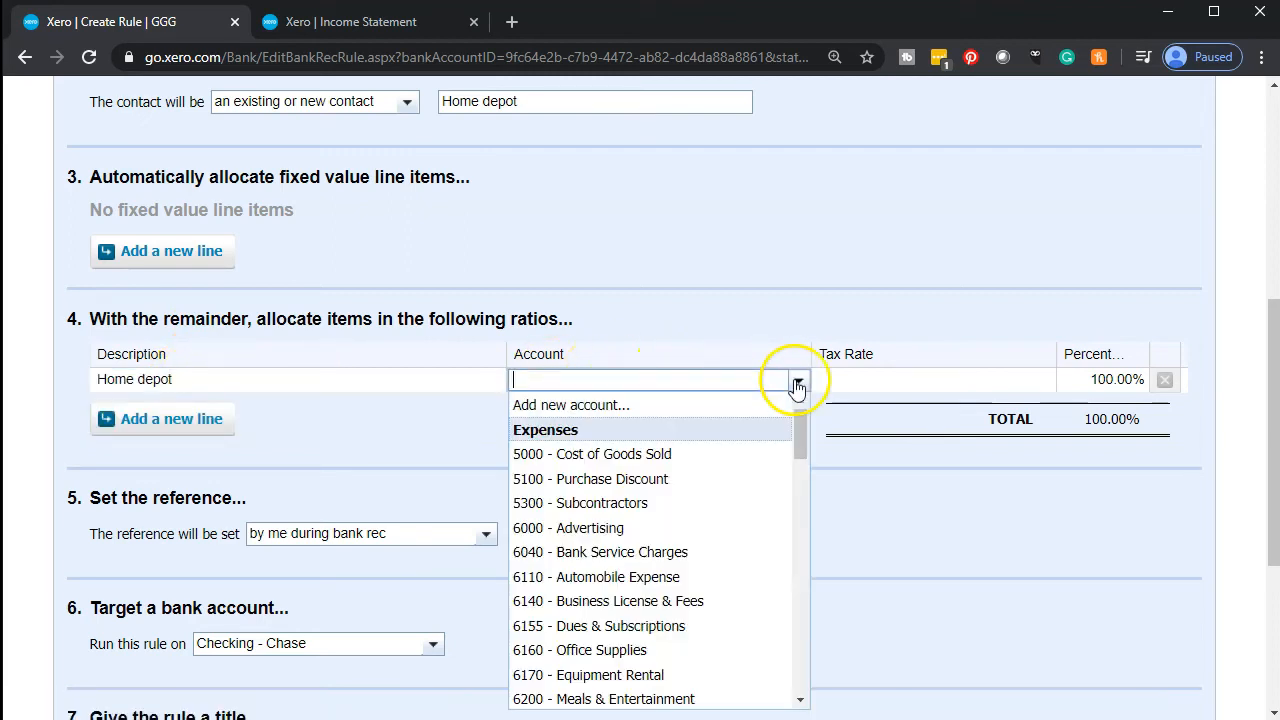
scroll(735, 505, down, 2)
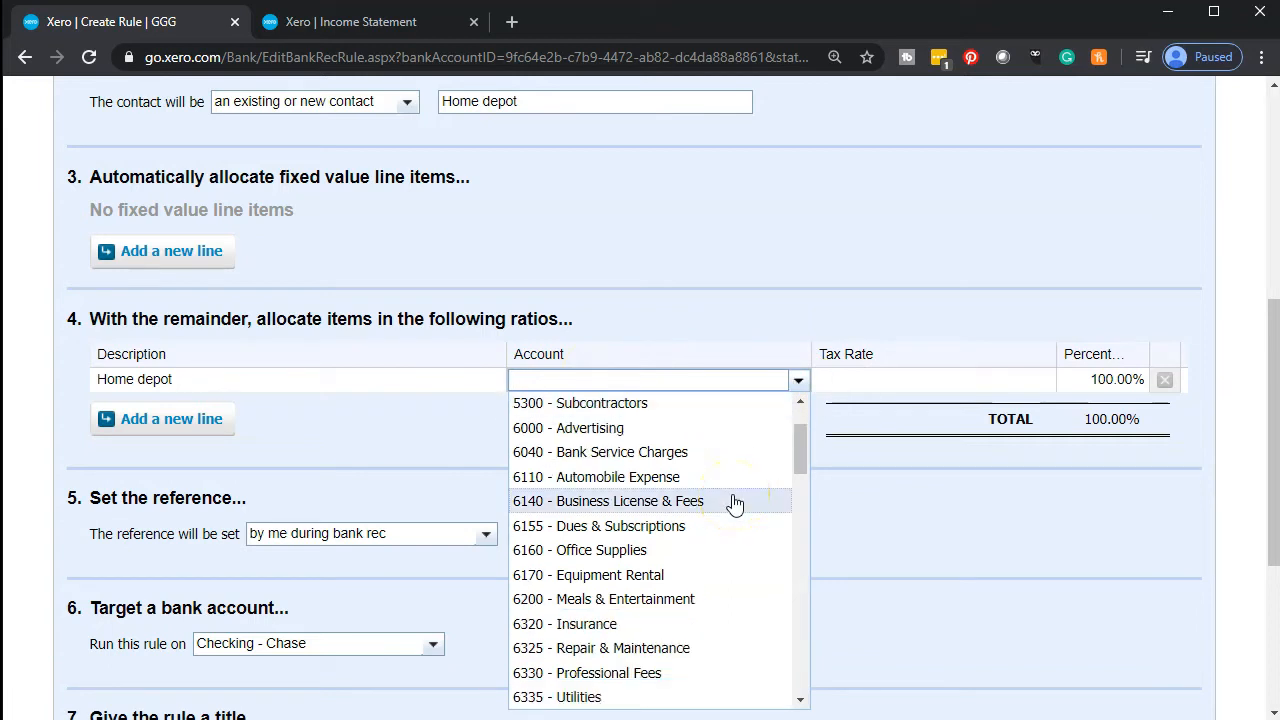
scroll(735, 503, down, 2)
scroll(735, 503, down, 4)
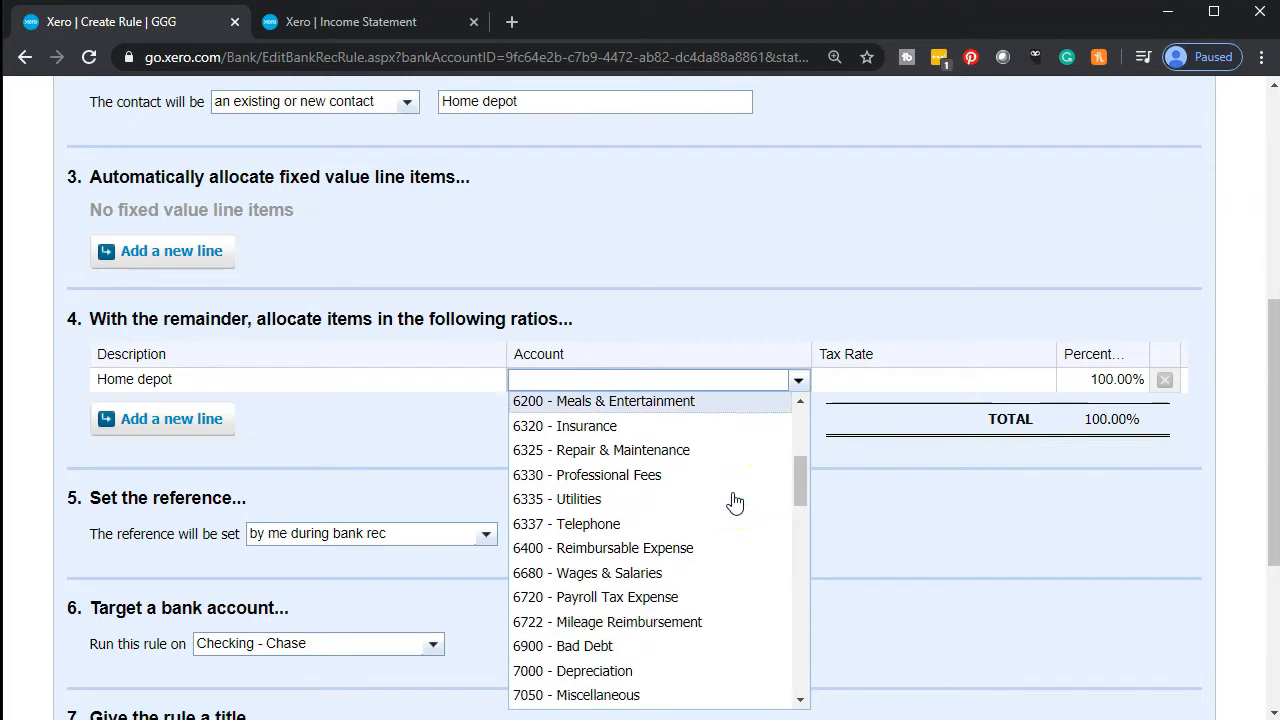
scroll(735, 503, up, 4)
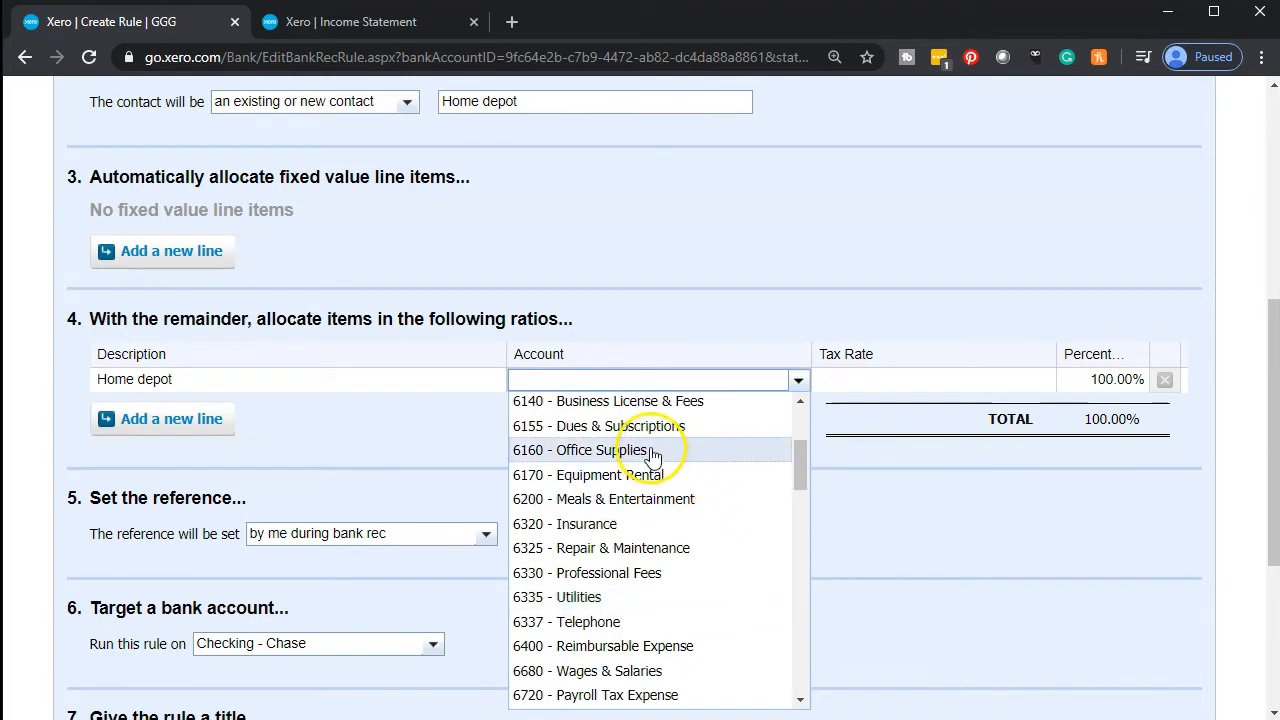
click(645, 450)
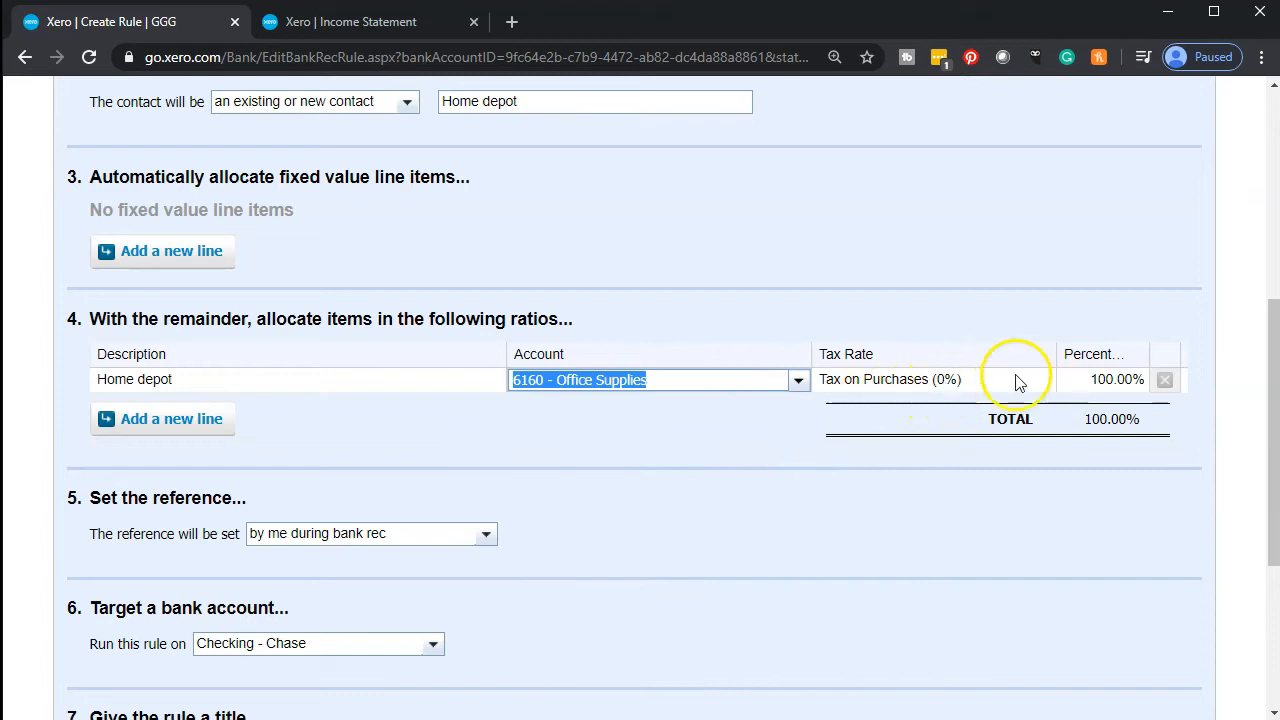
Target the rule at the Checking - Chase bank account
scroll(743, 531, down, 1)
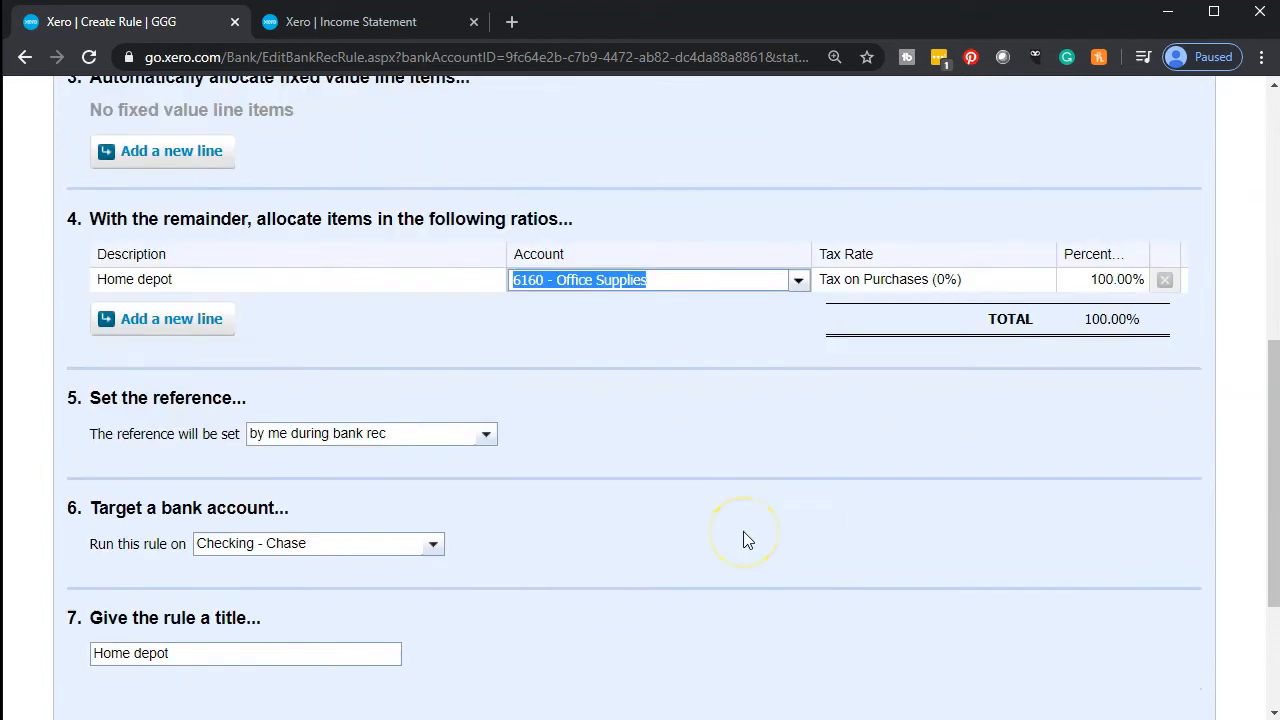
scroll(506, 491, down, 1)
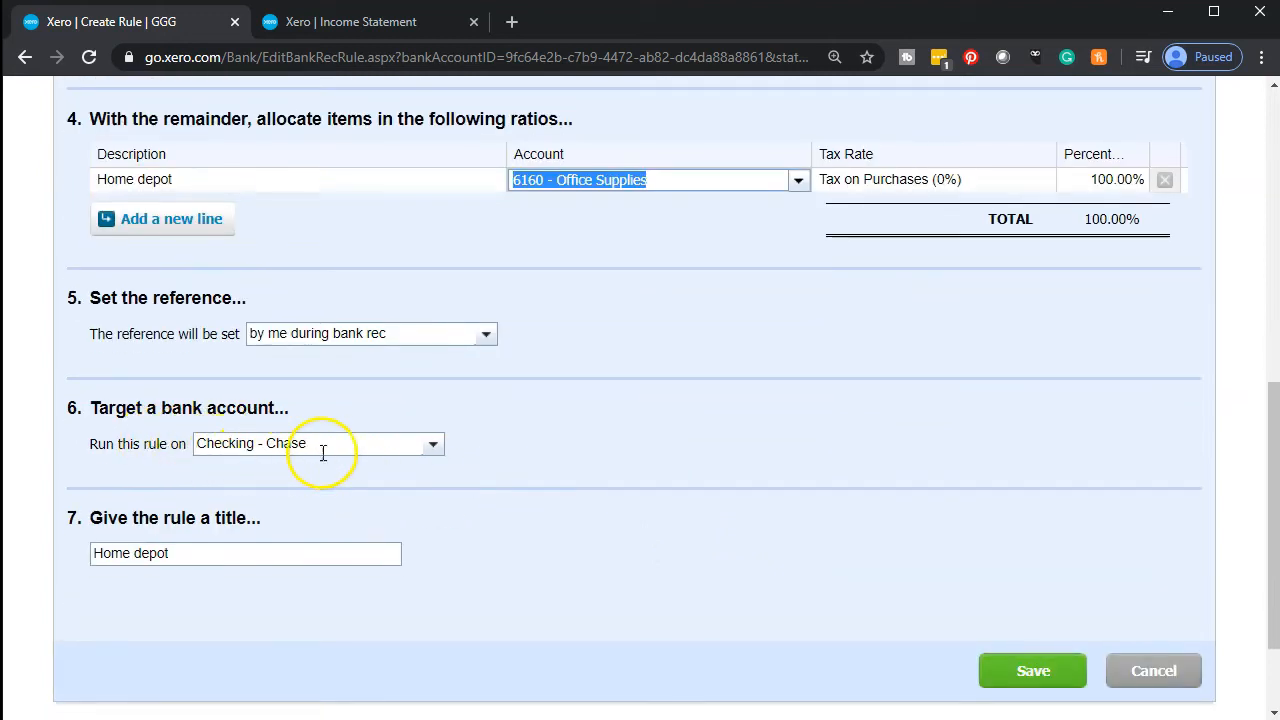
click(434, 446)
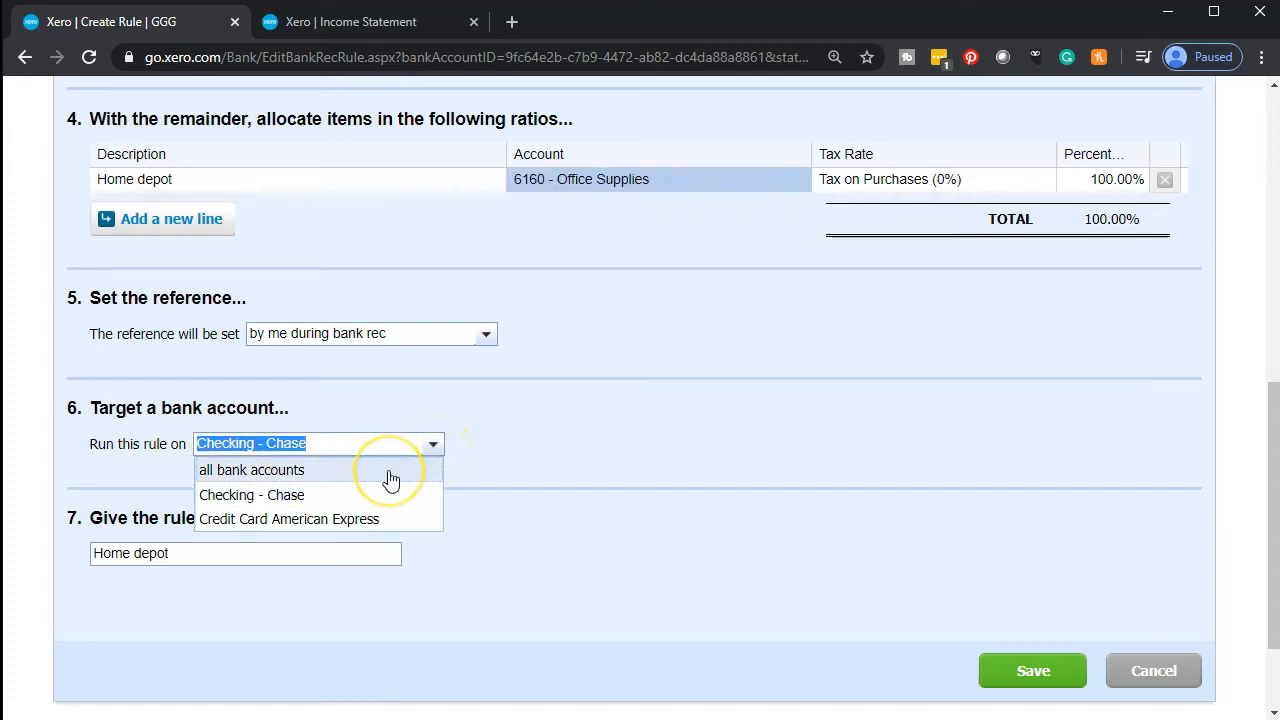
click(388, 495)
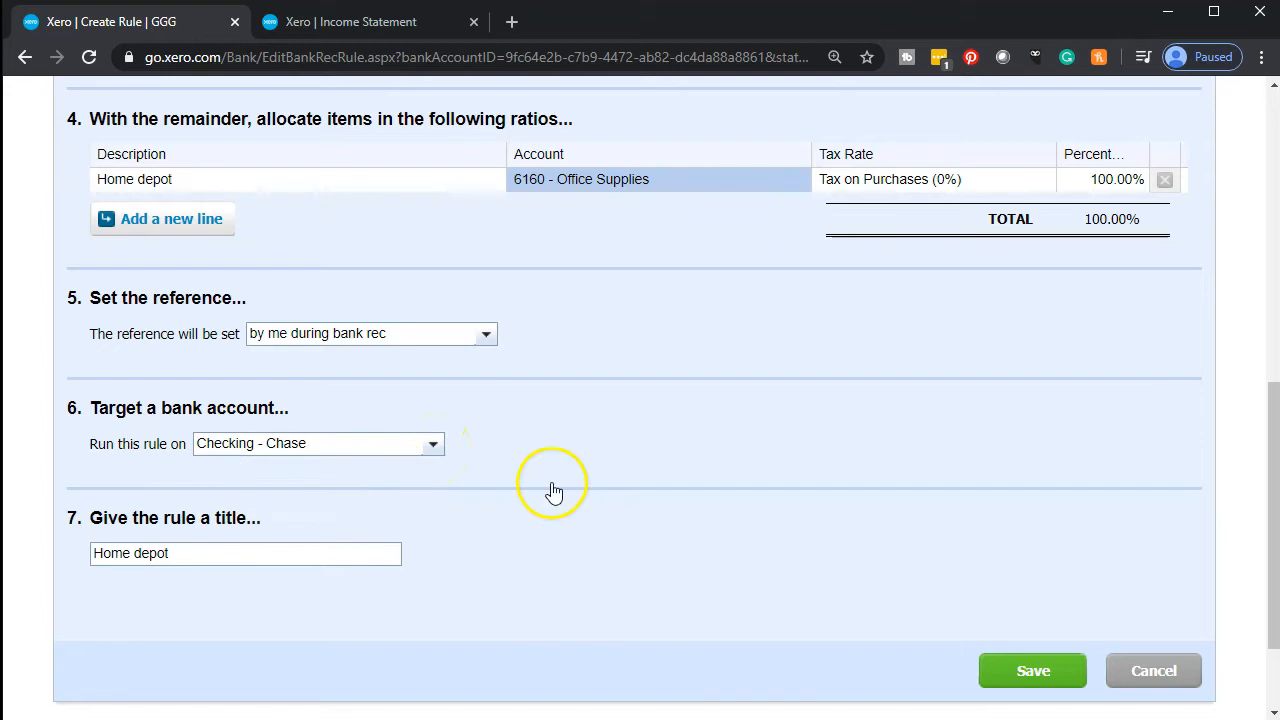
Title the rule Home depot Under 1000 and save it
scroll(634, 480, down, 1)
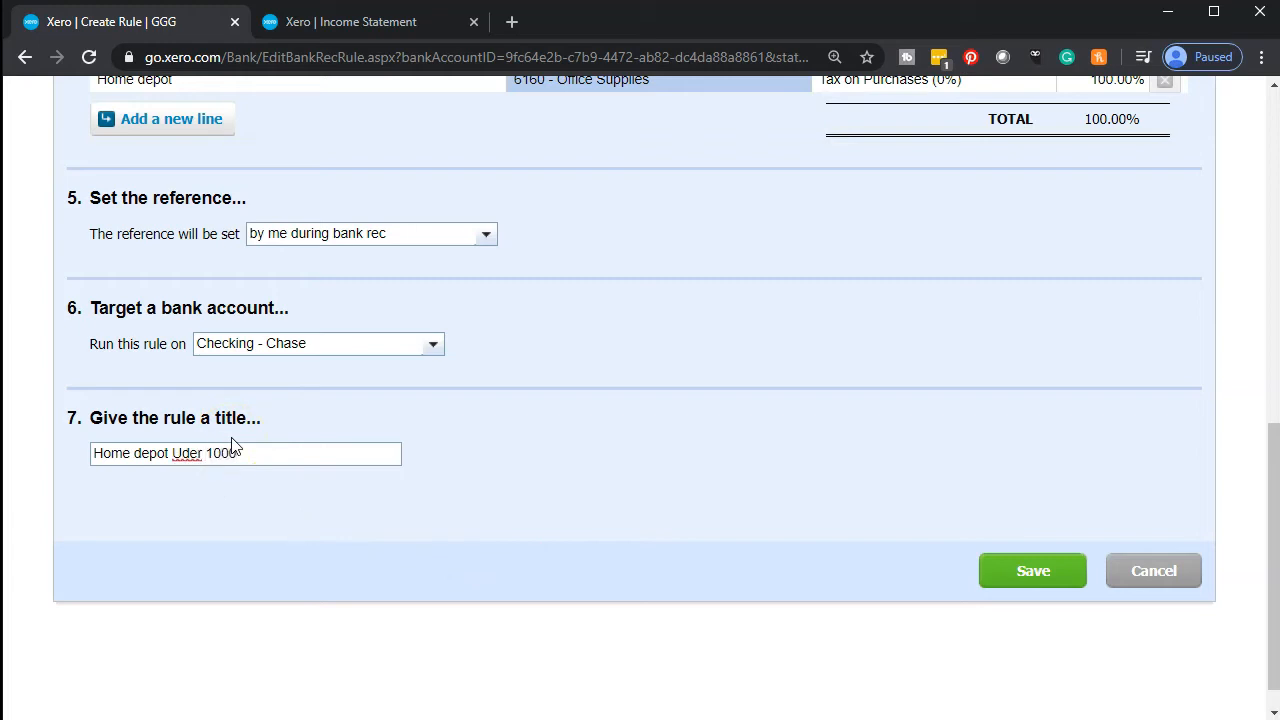
text(n)
click(518, 472)
click(1008, 584)
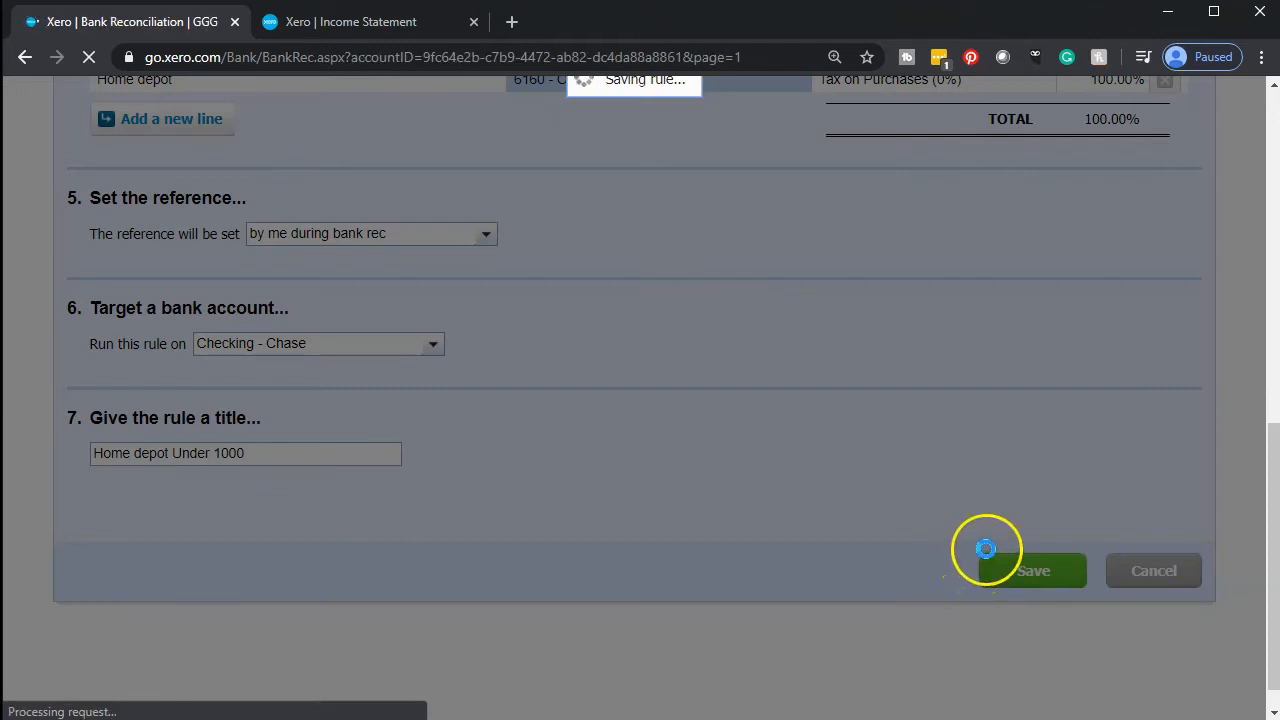
Open the statement details of the May 1, 2020 Home depot line to compare them with the suggested rule
scroll(371, 503, down, 4)
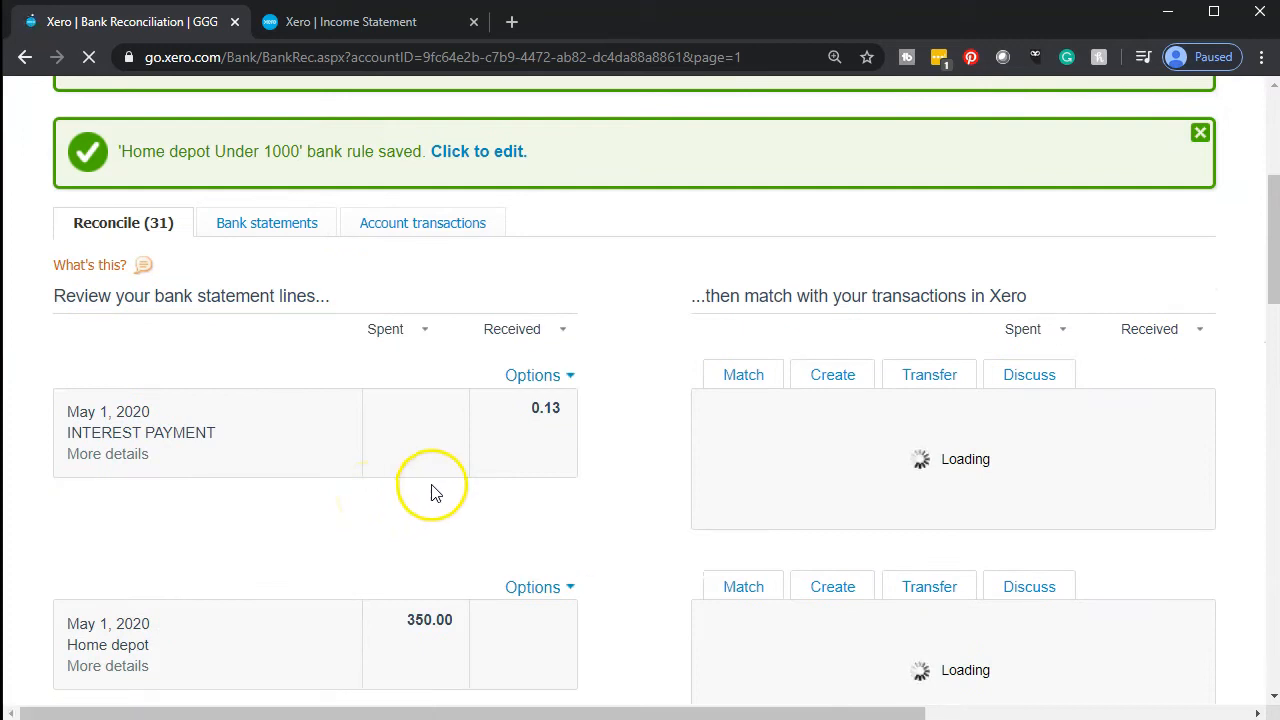
scroll(480, 500, down, 5)
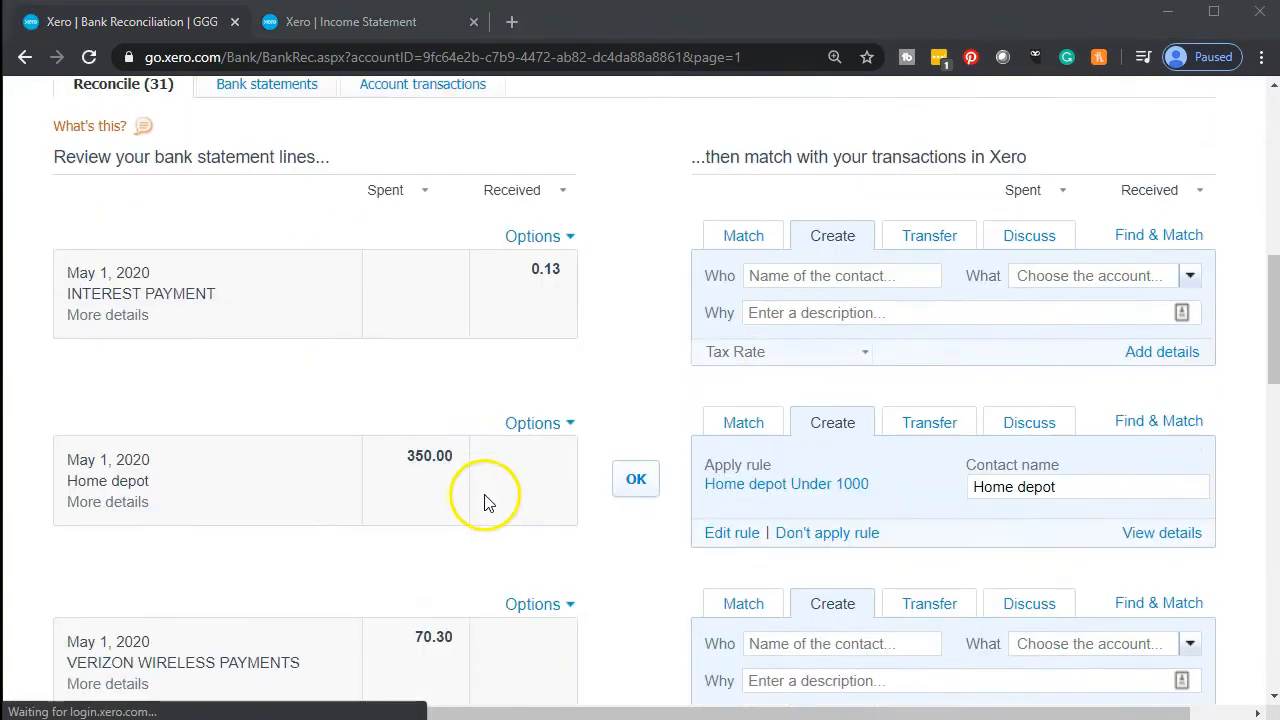
click(120, 393)
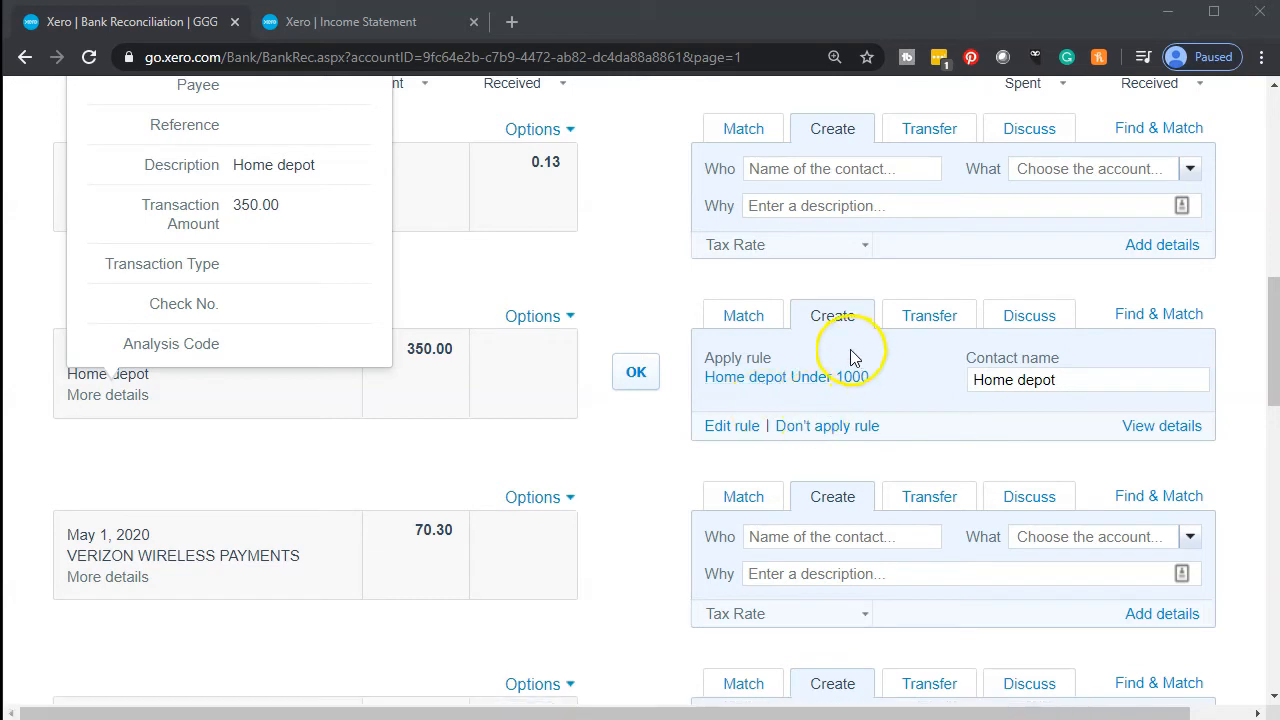
Reconcile the May 1 and May 7, 2020 Home depot lines with the suggested Home depot Under 1000 rule
click(640, 380)
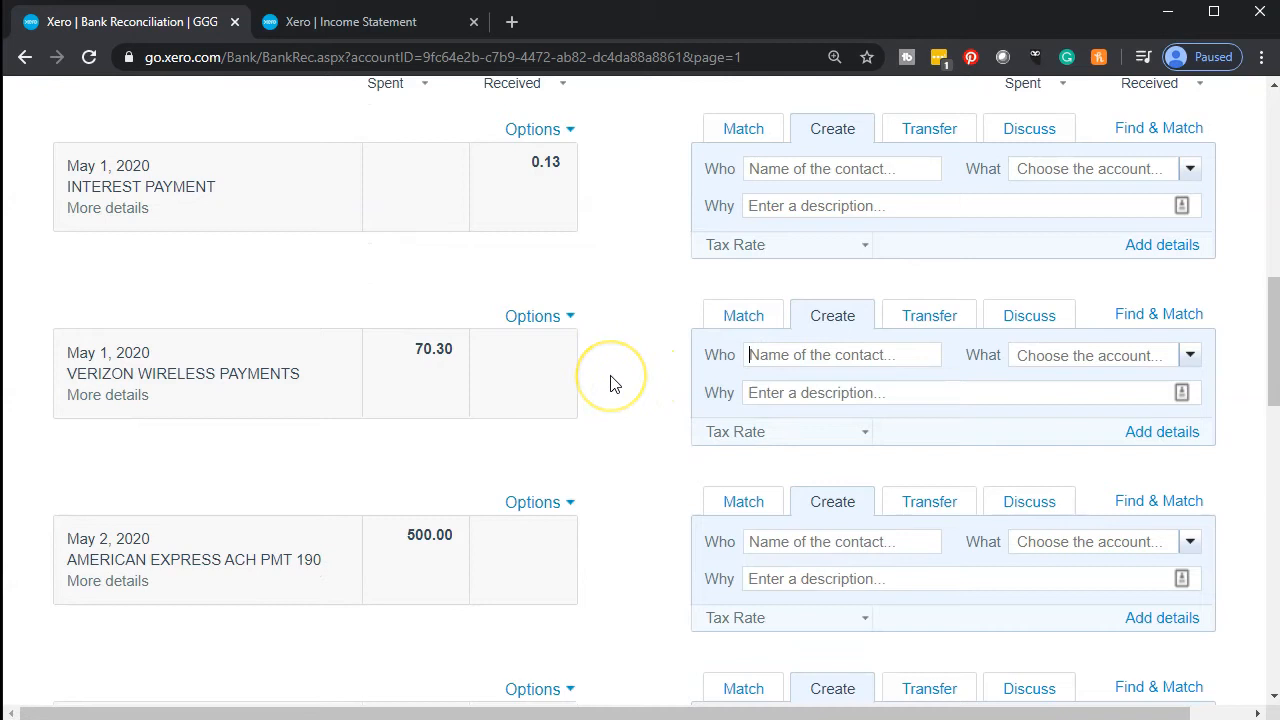
scroll(613, 384, down, 5)
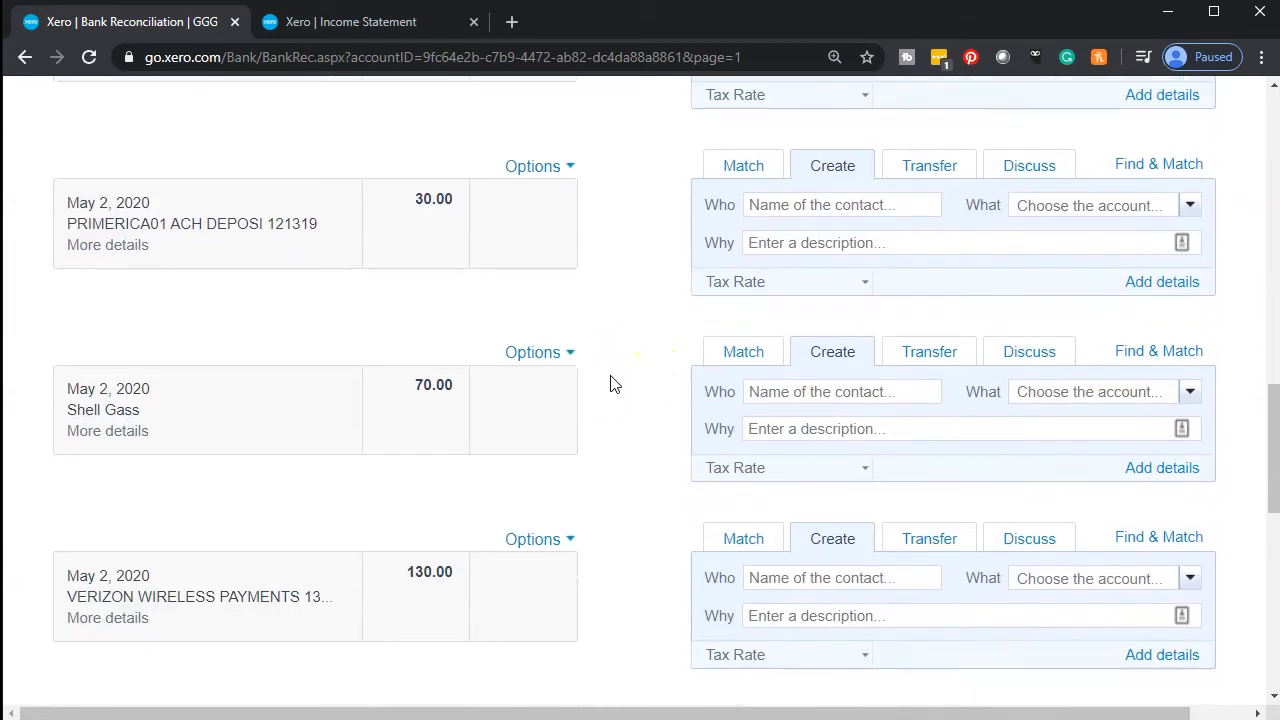
scroll(613, 384, down, 6)
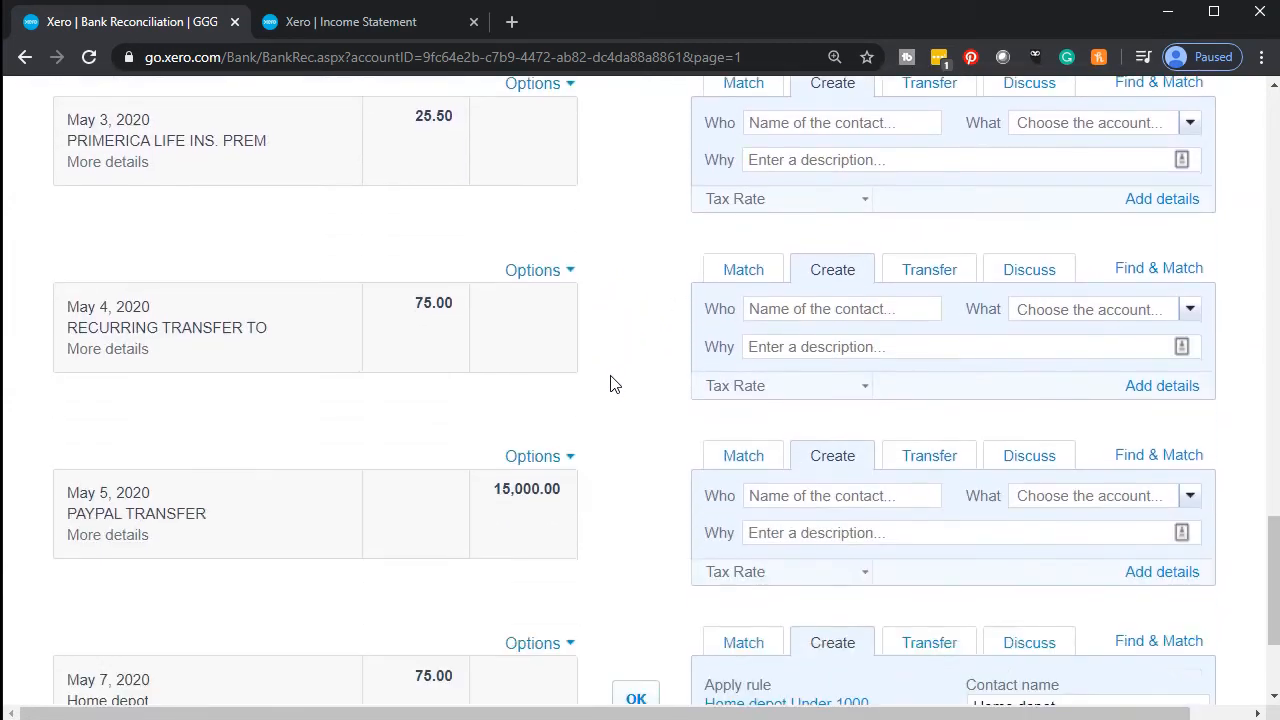
scroll(613, 384, down, 2)
scroll(613, 384, up, 13)
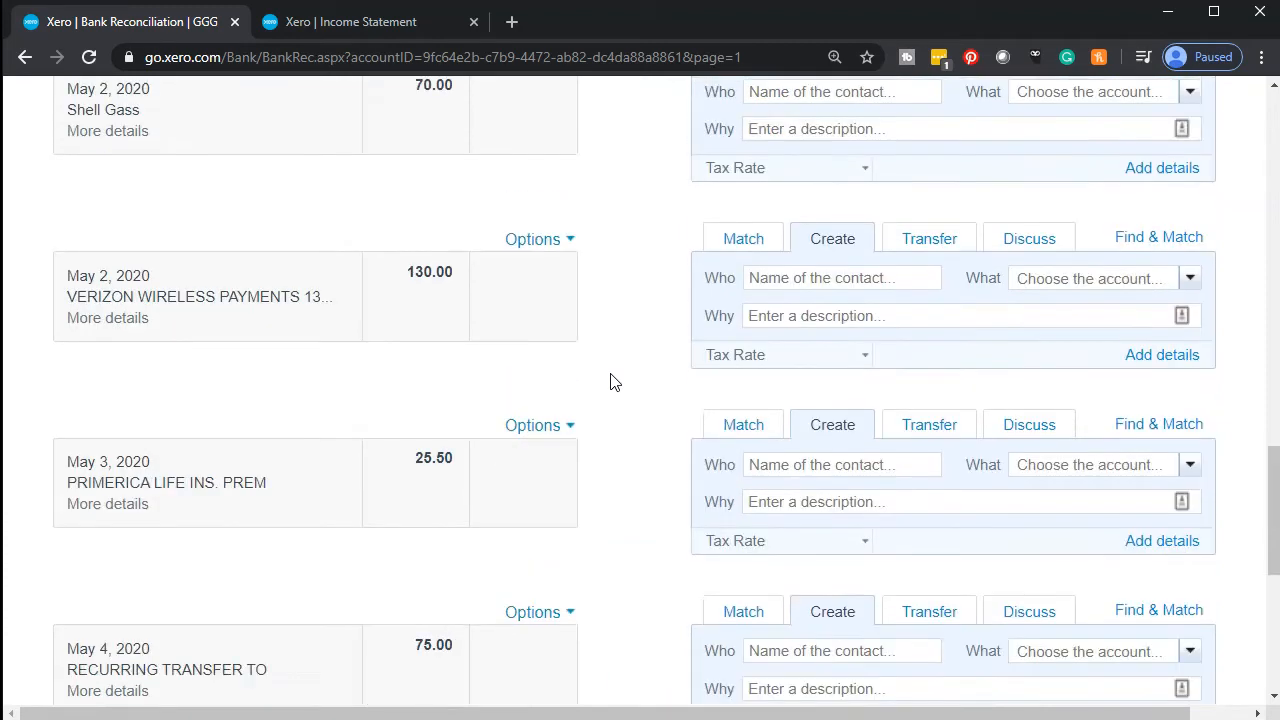
scroll(613, 383, up, 2)
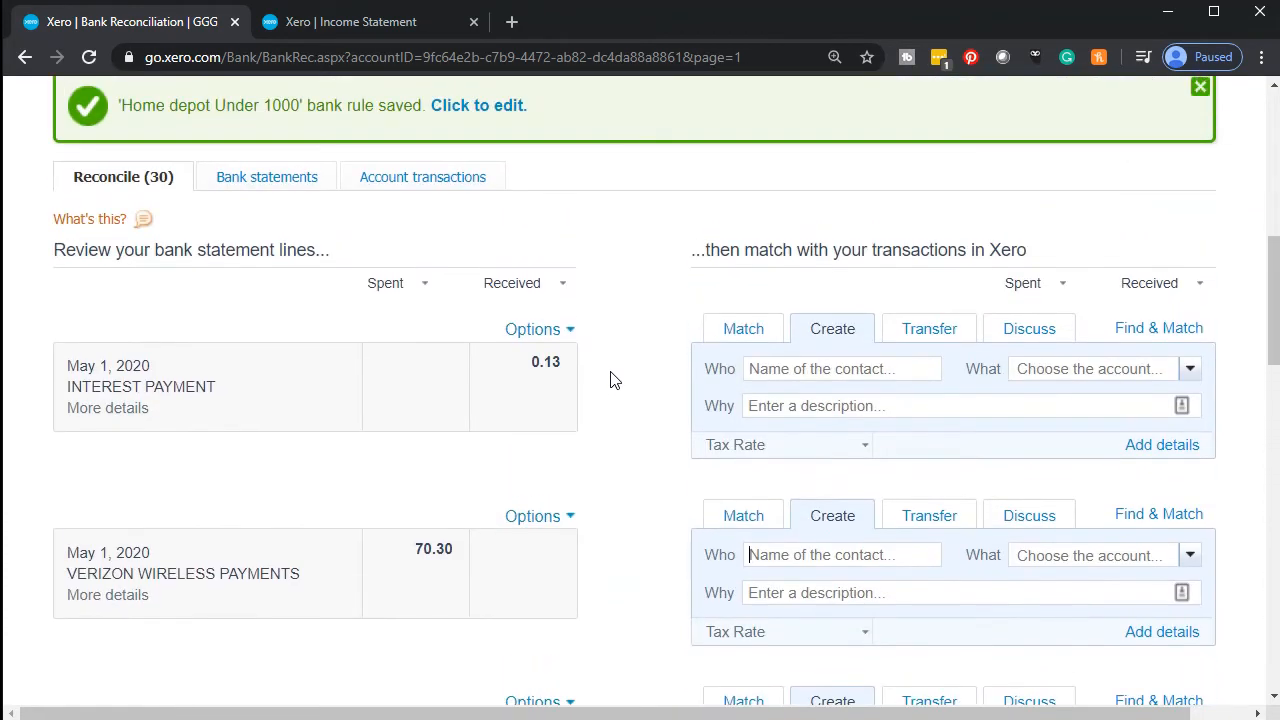
scroll(289, 470, down, 4)
scroll(289, 473, down, 7)
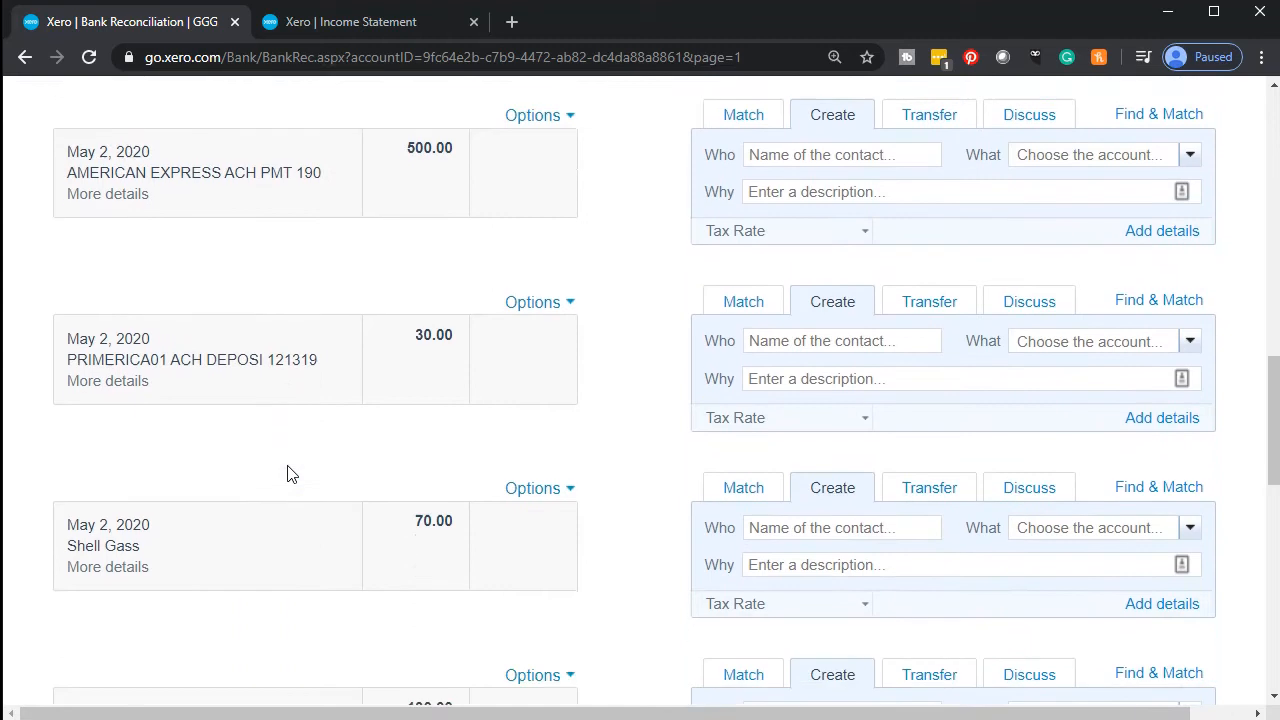
scroll(287, 473, down, 5)
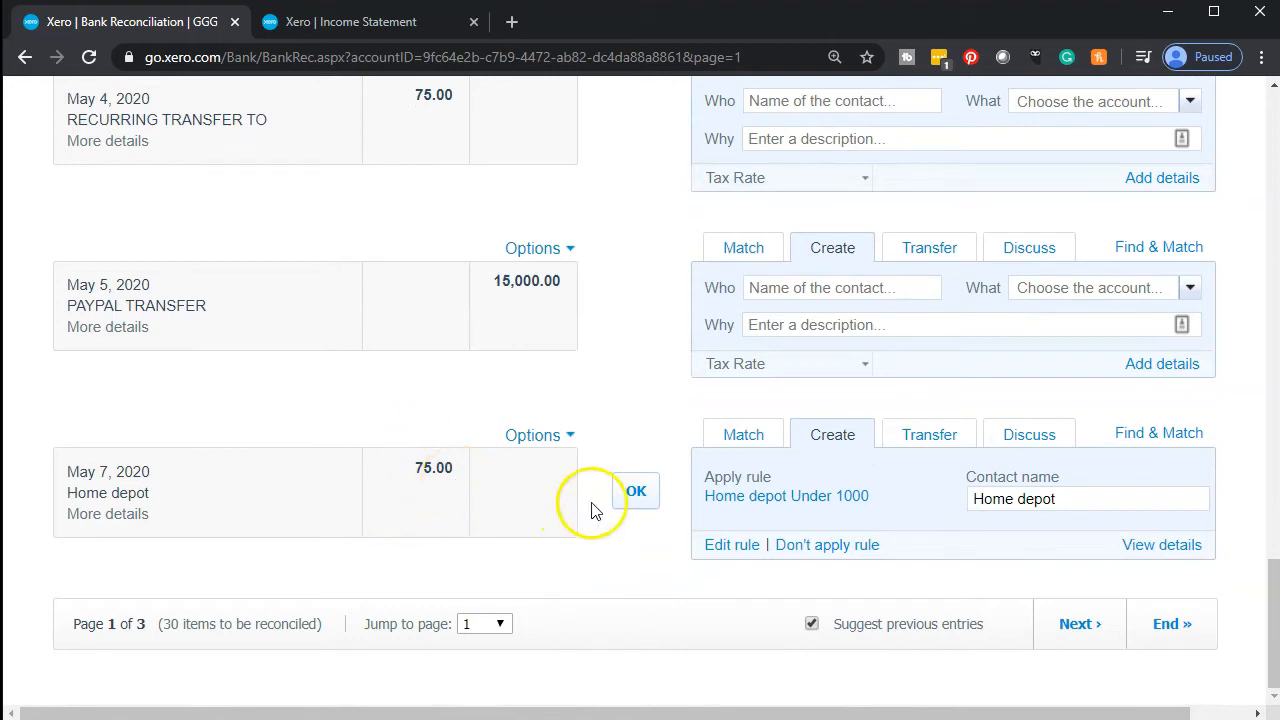
click(636, 493)
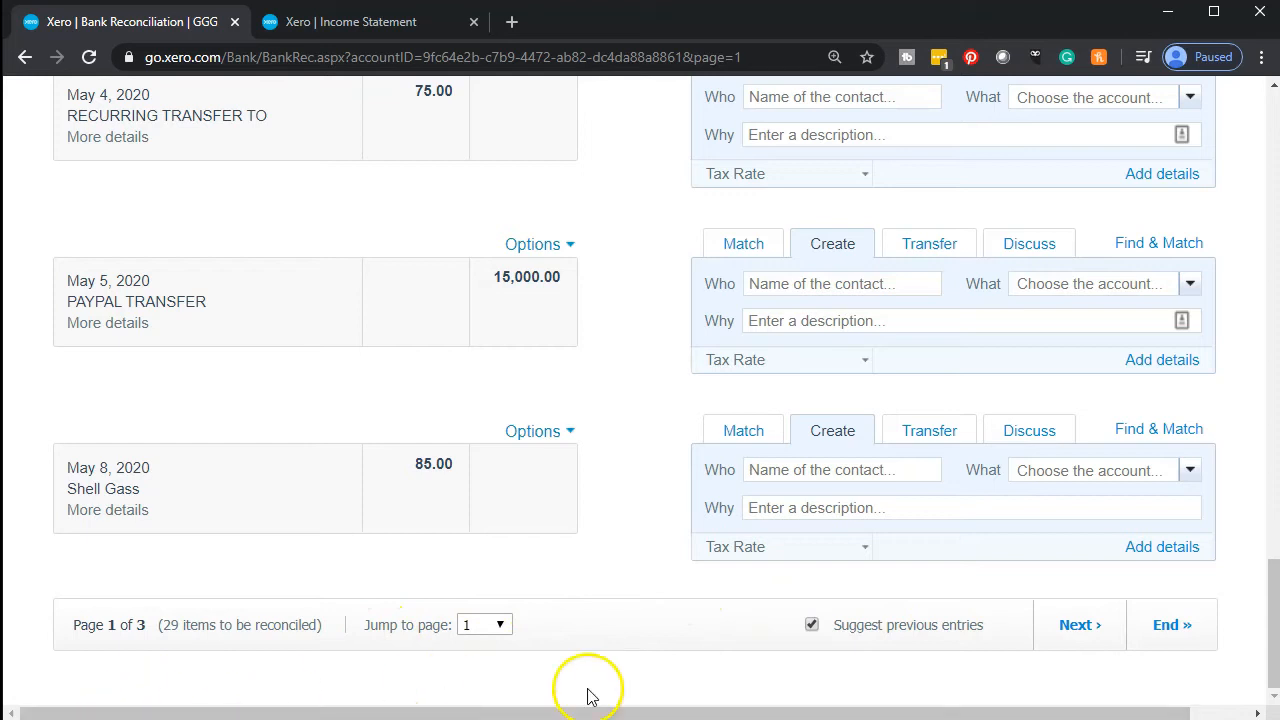
Go to page 2 of the statement lines and reconcile the May 11, 2020 Home Depot line with the suggested rule
click(1090, 630)
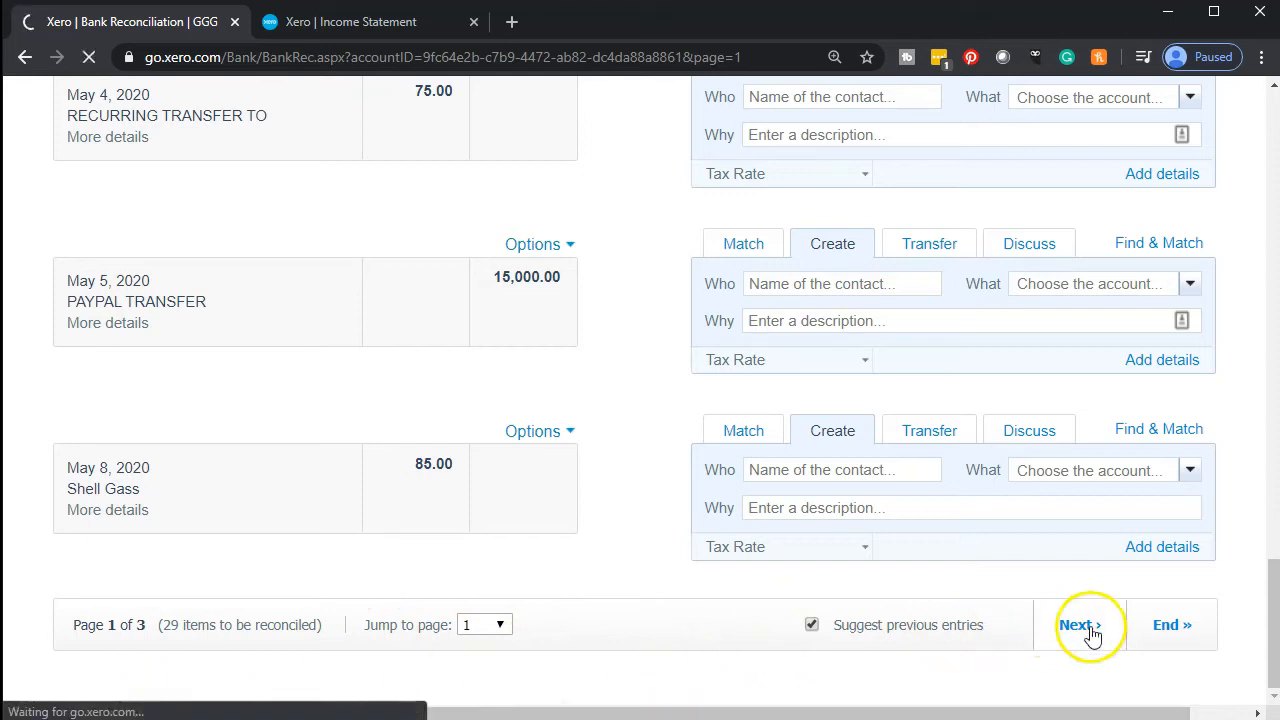
scroll(243, 577, down, 3)
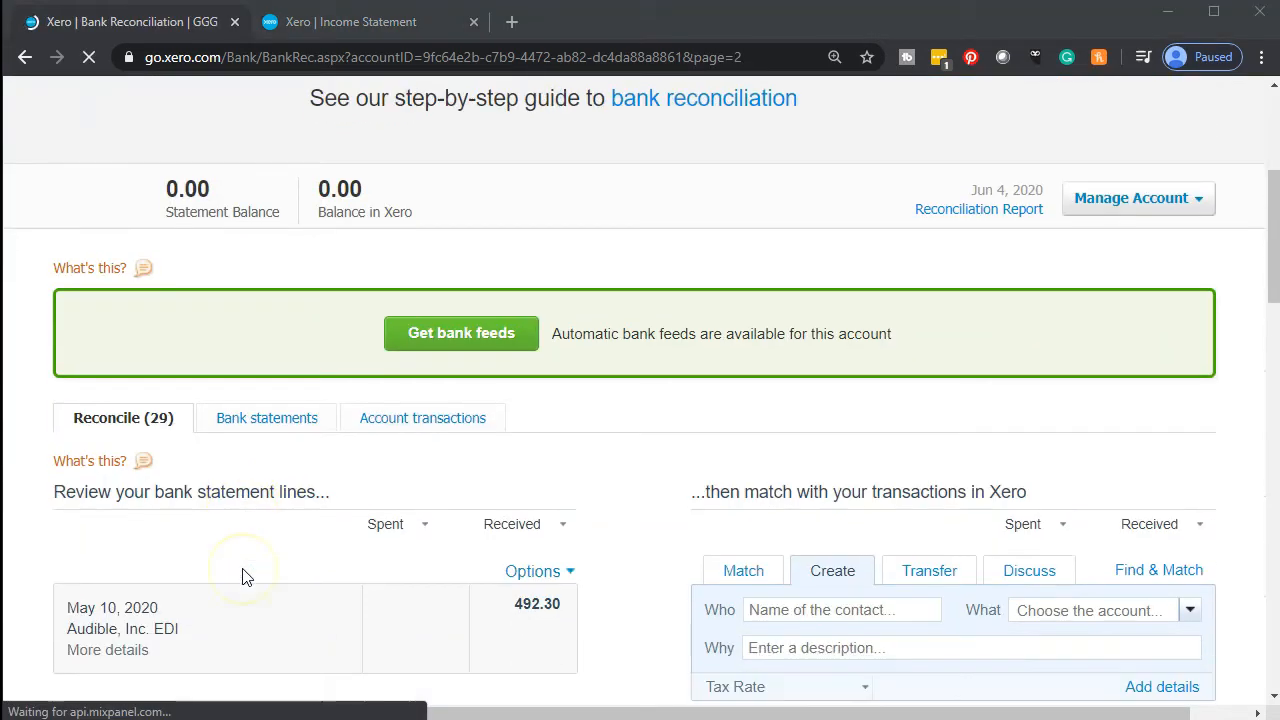
scroll(243, 577, down, 5)
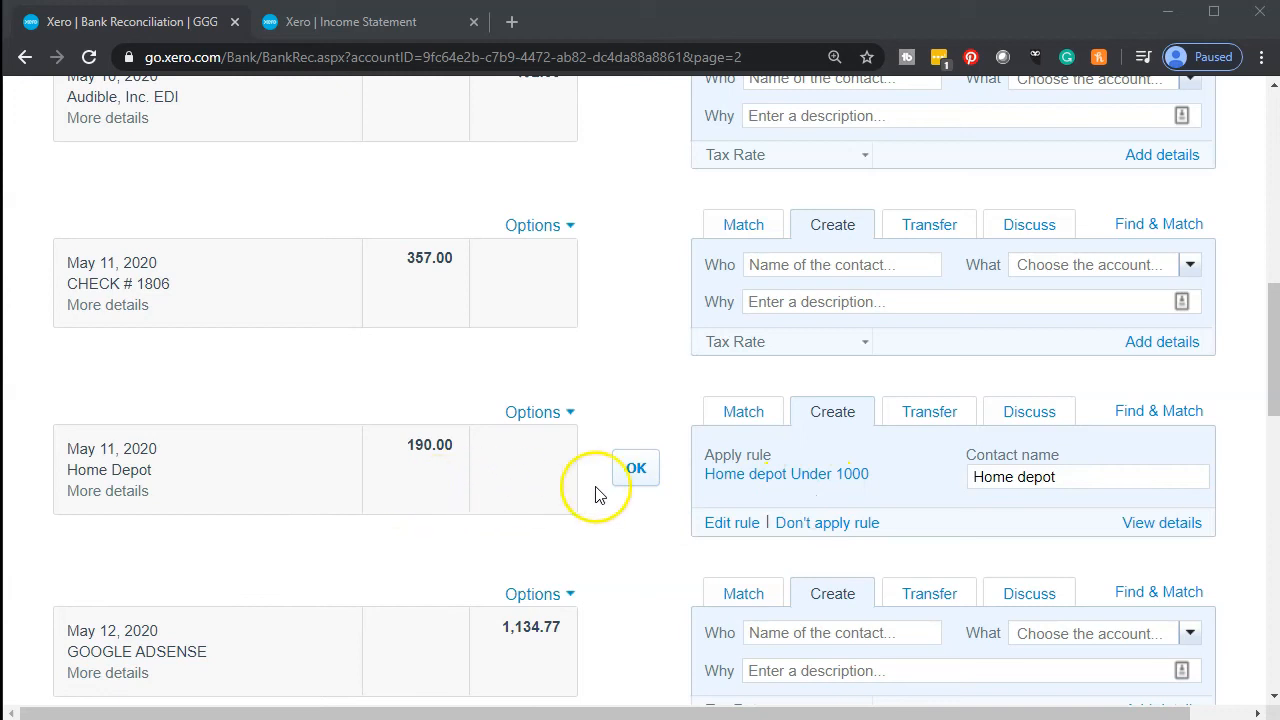
click(646, 474)
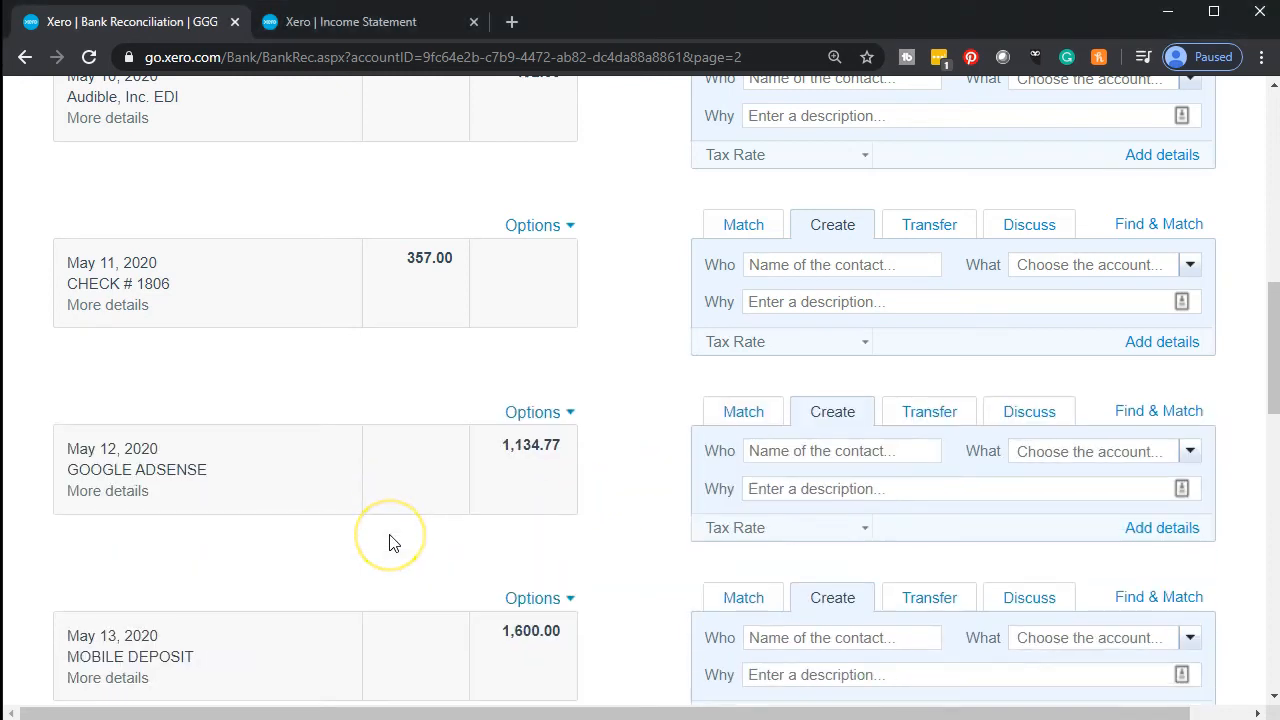
Look through the remaining page 2 statement lines for Home Depot spending that the Under 1000 rule does not cover
scroll(390, 543, down, 4)
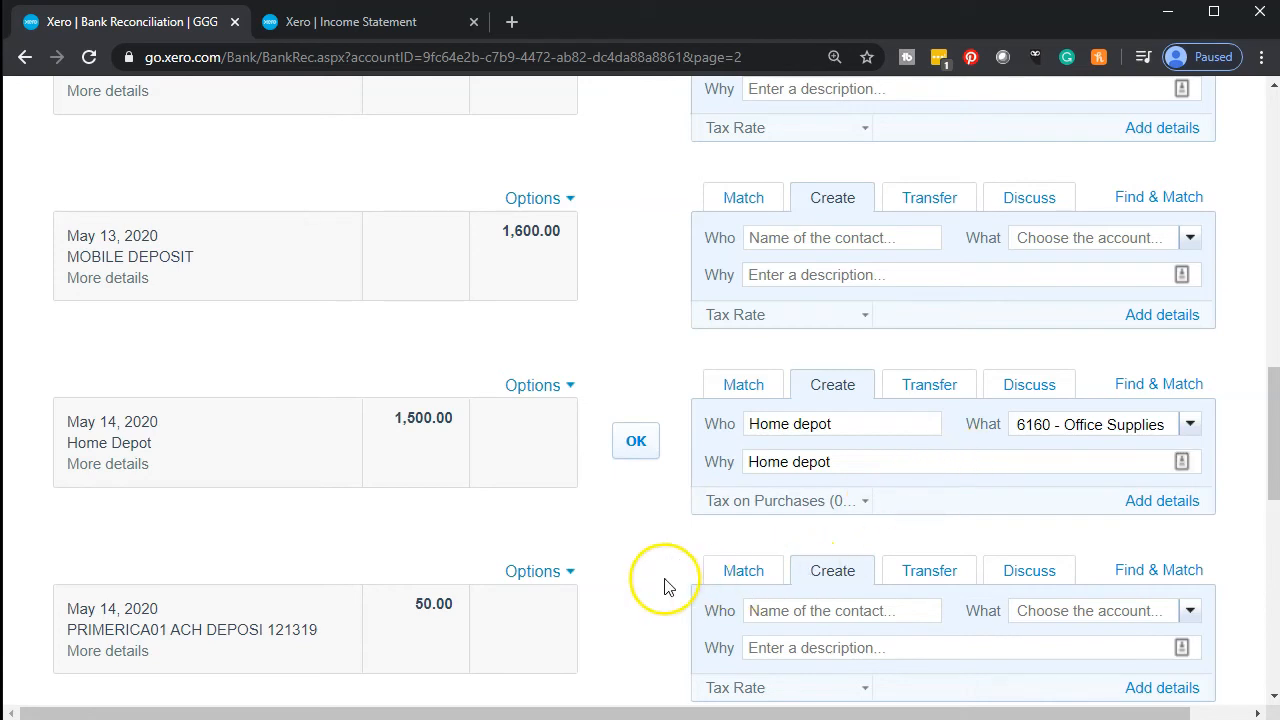
scroll(663, 586, down, 10)
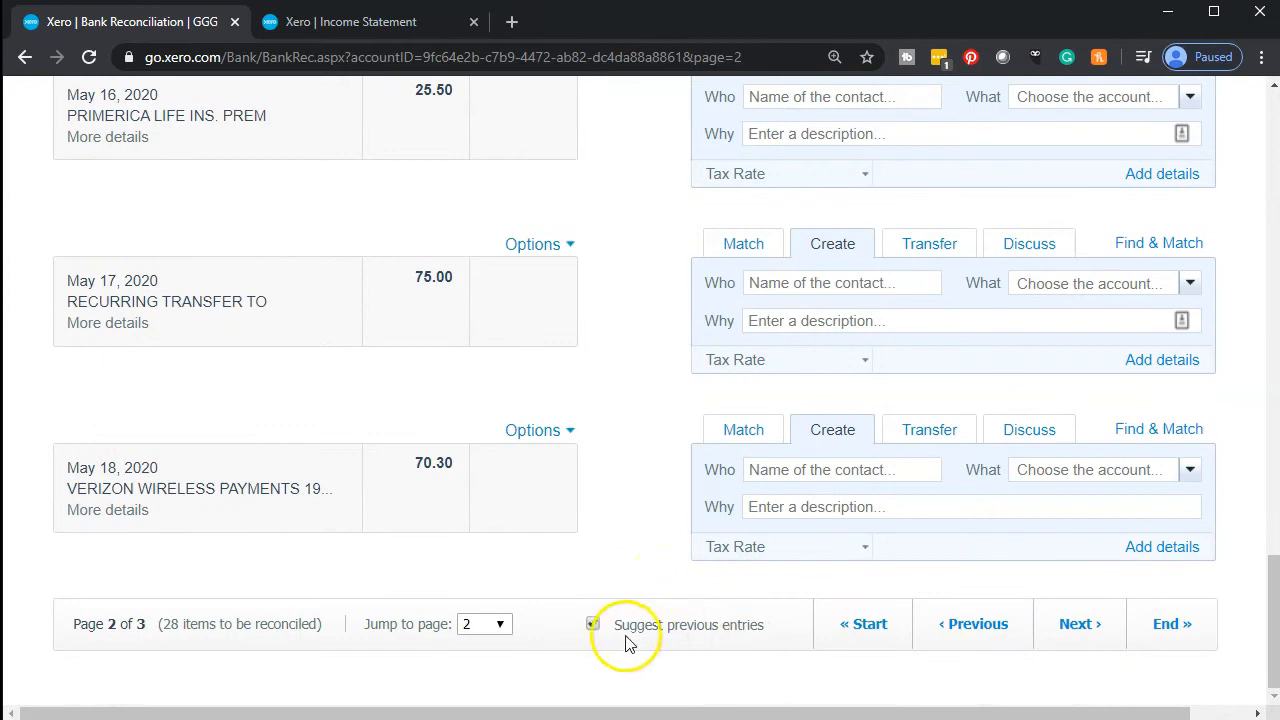
scroll(594, 630, up, 10)
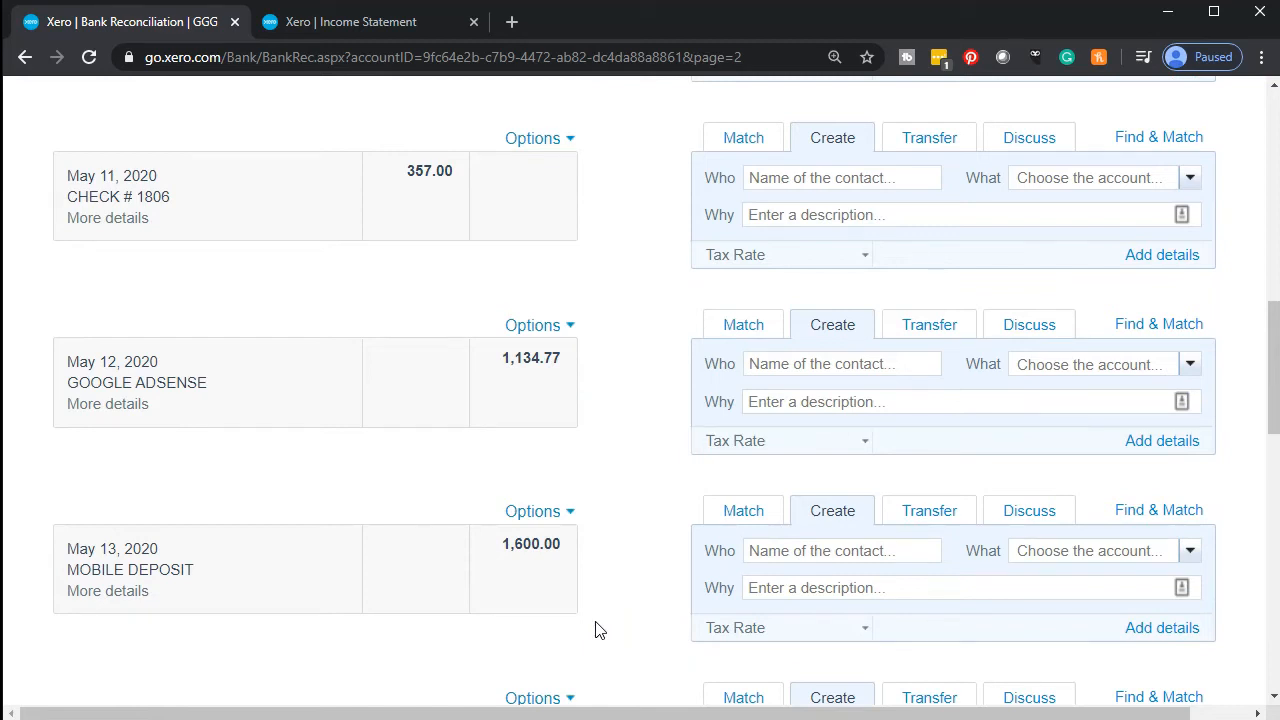
scroll(594, 630, up, 2)
scroll(600, 629, up, 2)
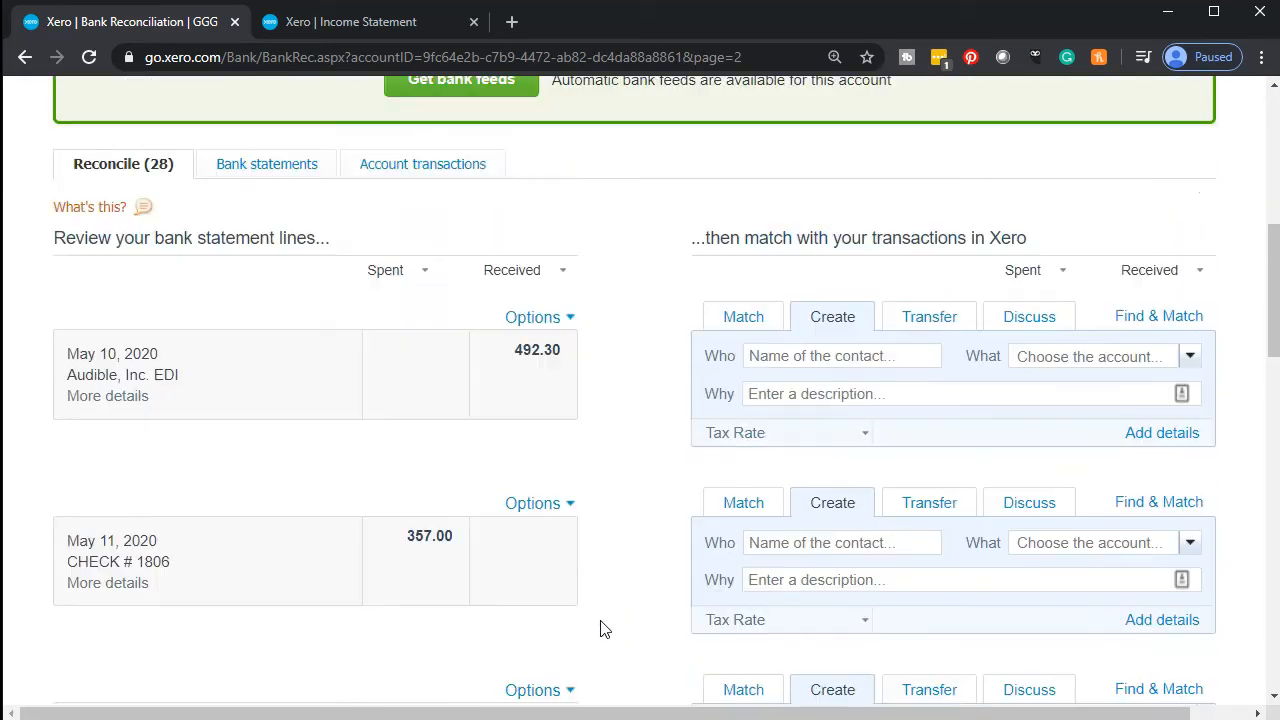
scroll(600, 629, down, 5)
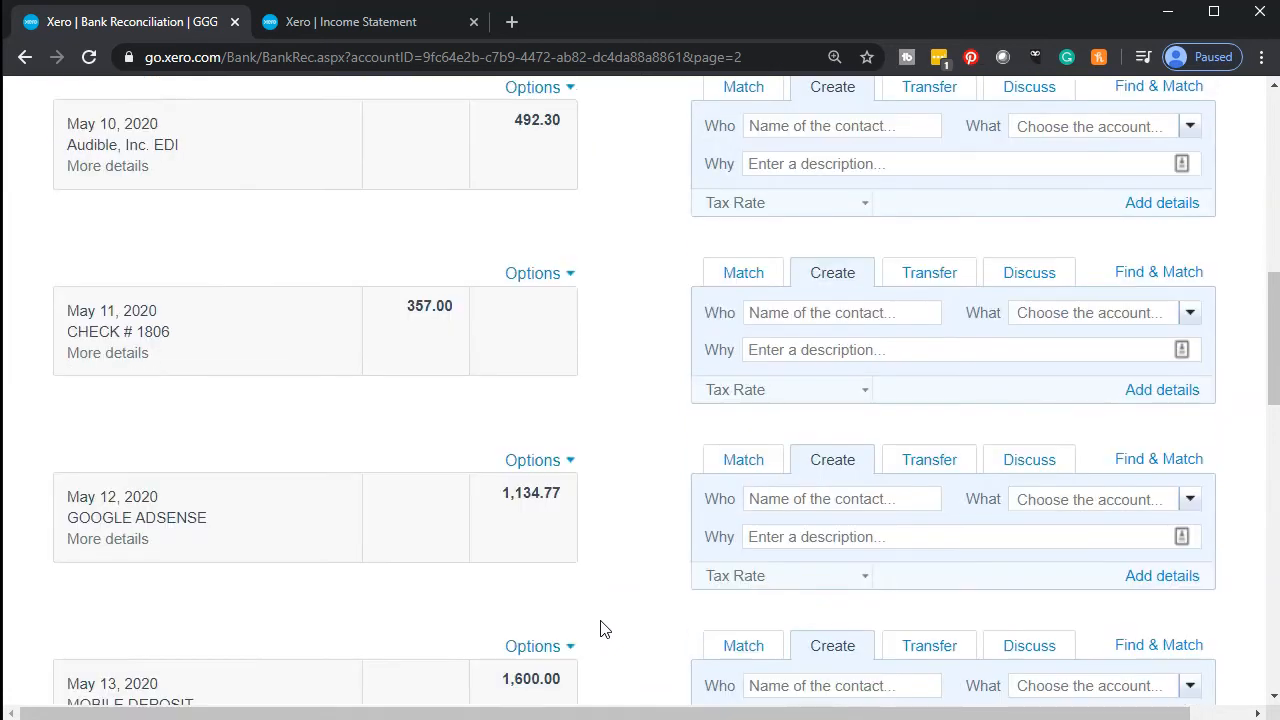
scroll(600, 629, down, 4)
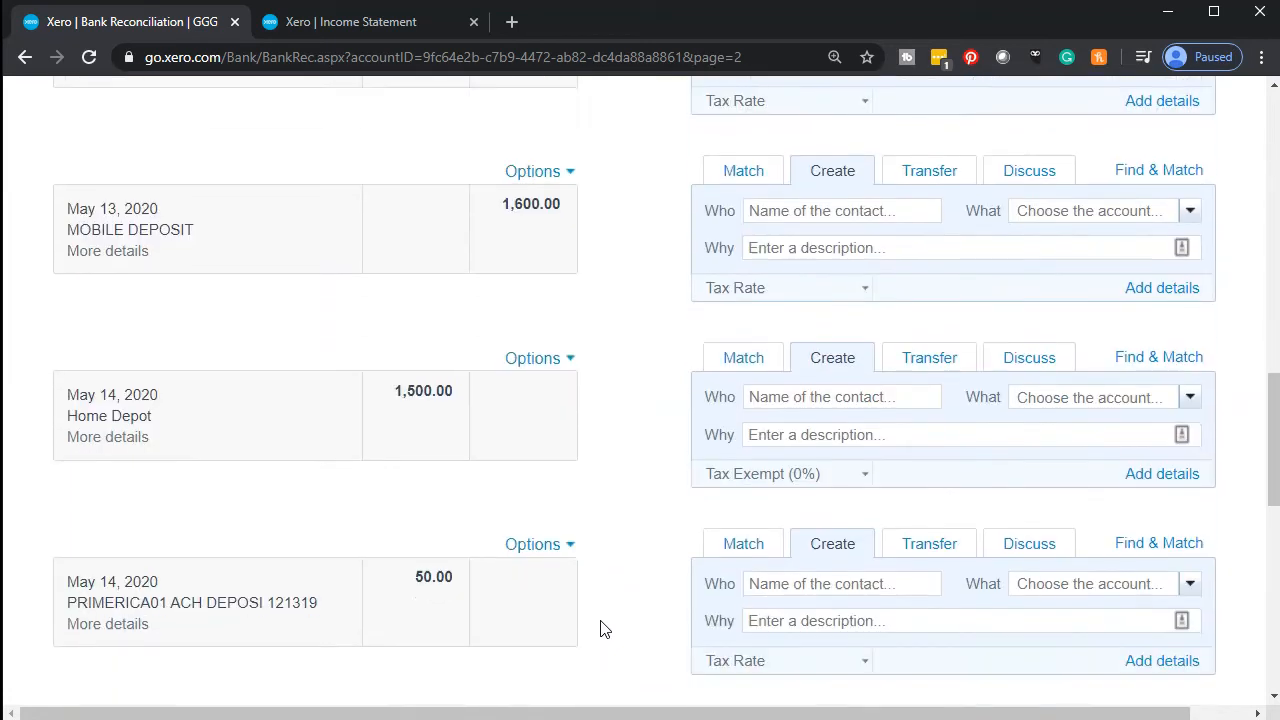
click(618, 540)
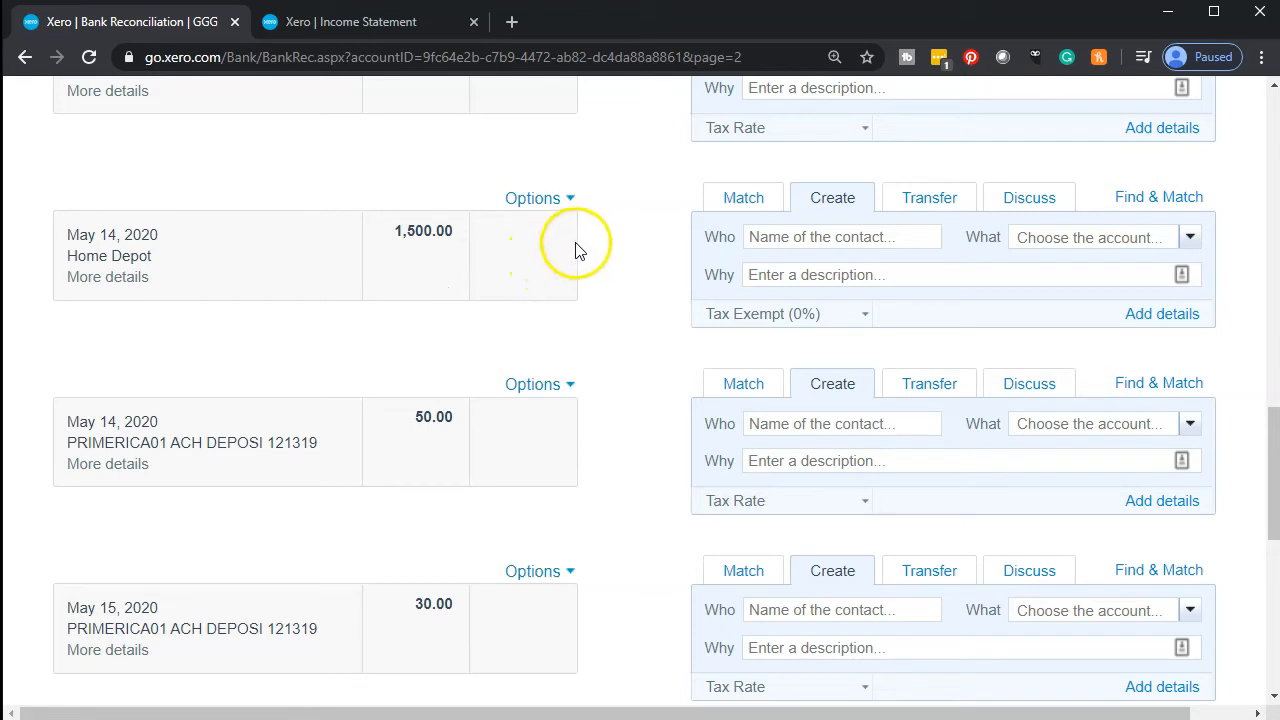
Start a new bank rule from the May 14, 2020 Home Depot statement line
click(570, 200)
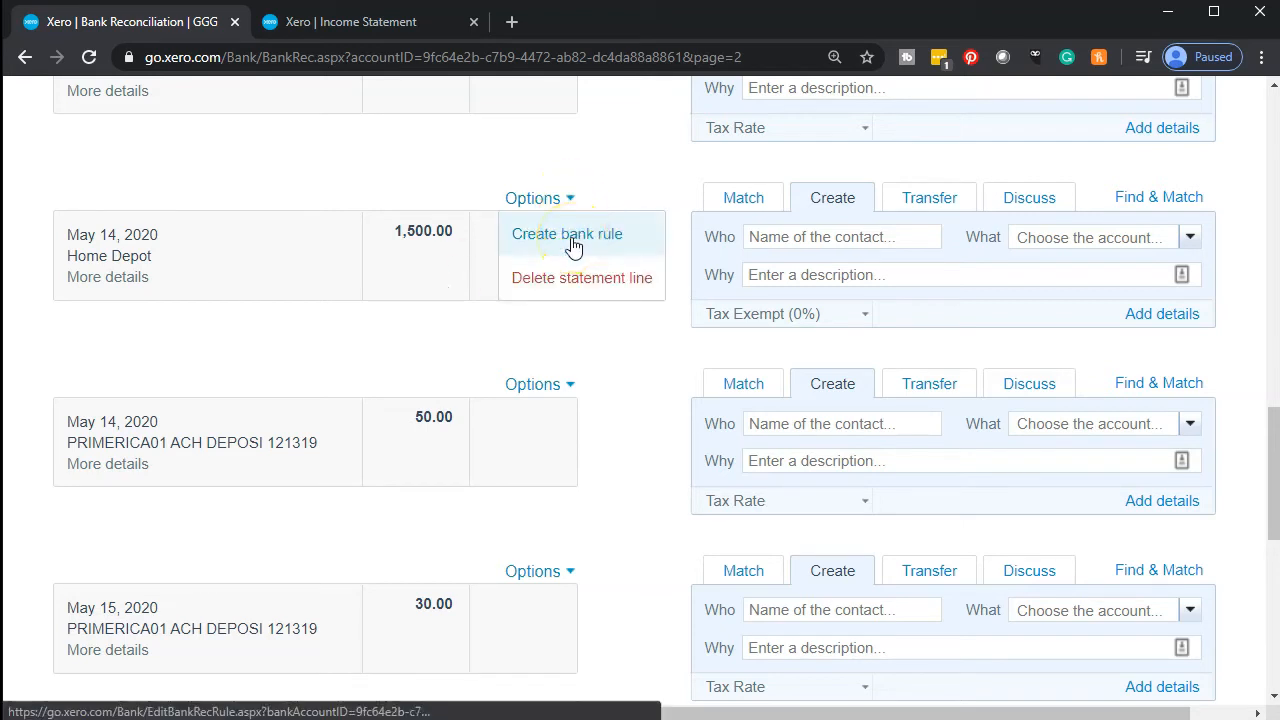
click(573, 240)
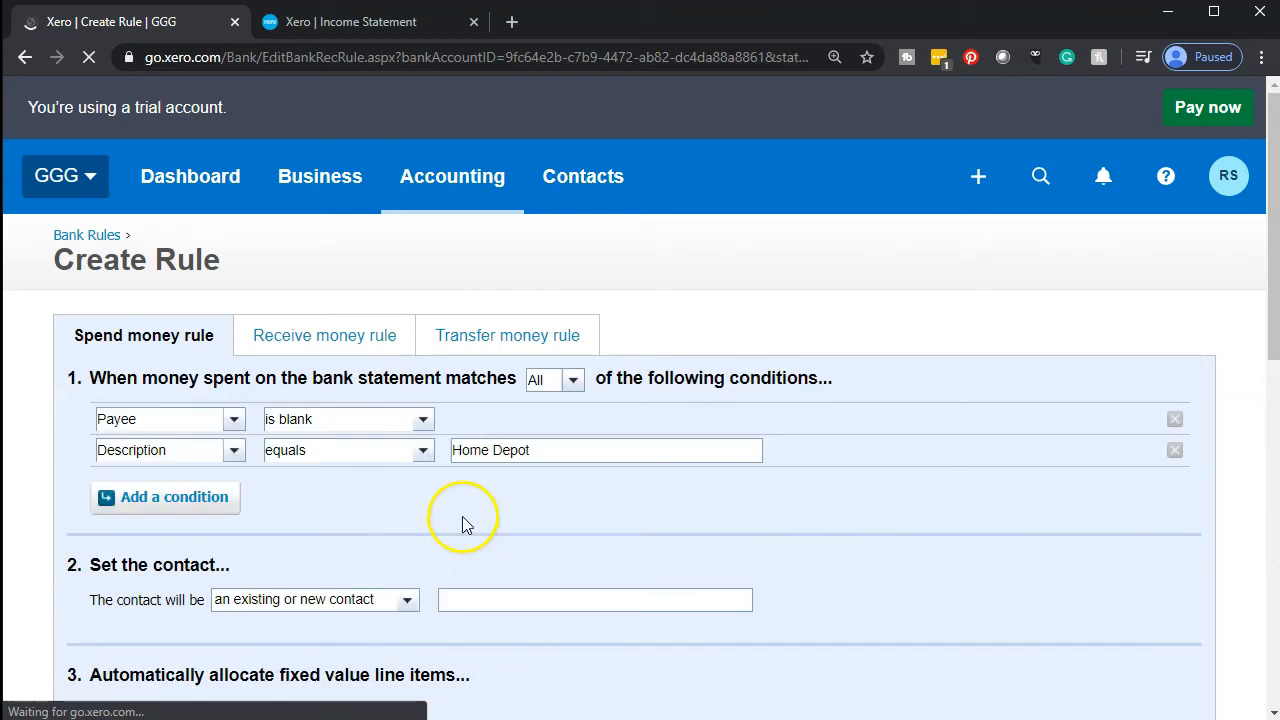
scroll(420, 490, down, 2)
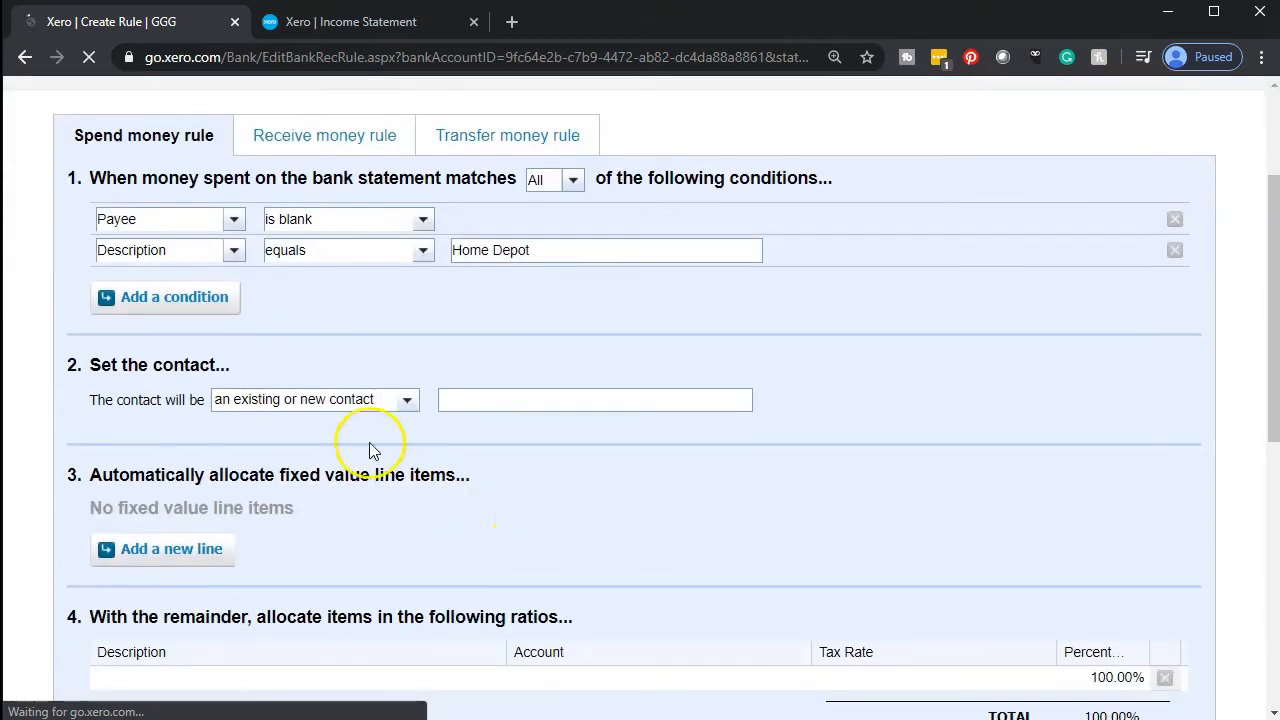
Remove the blank payee condition and make the description condition match text that contains Home Depot
click(1174, 219)
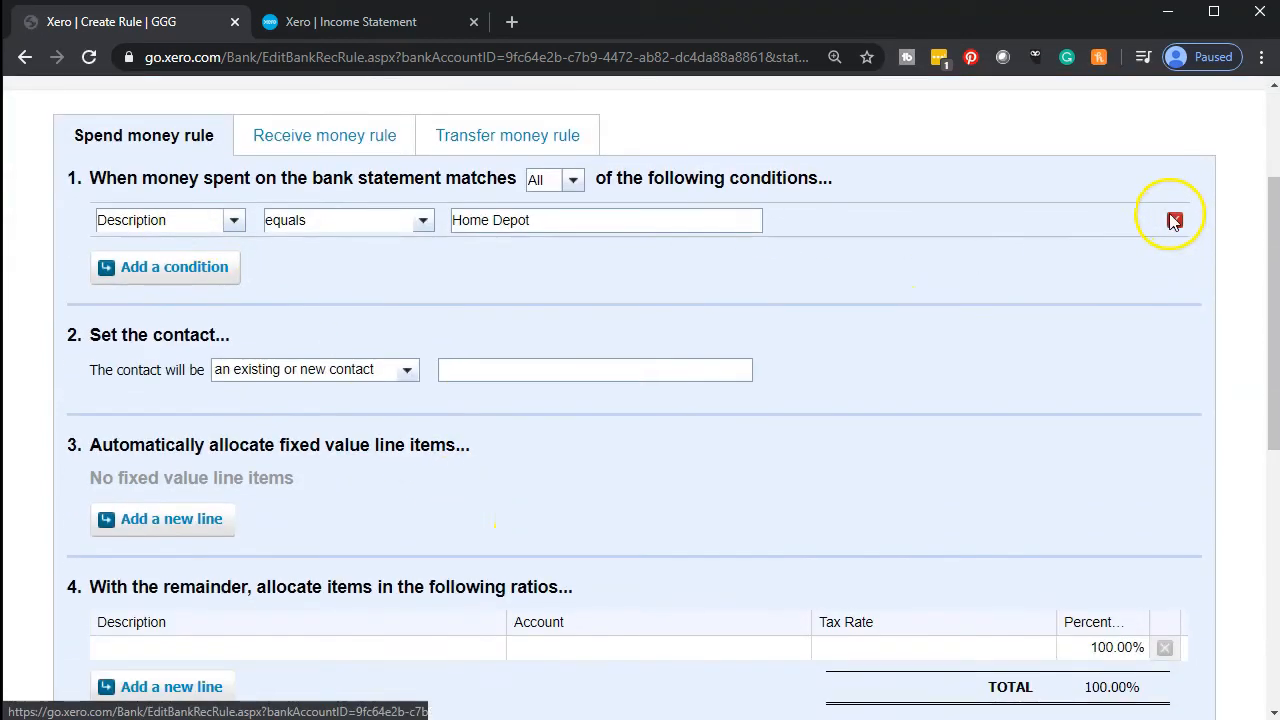
click(424, 221)
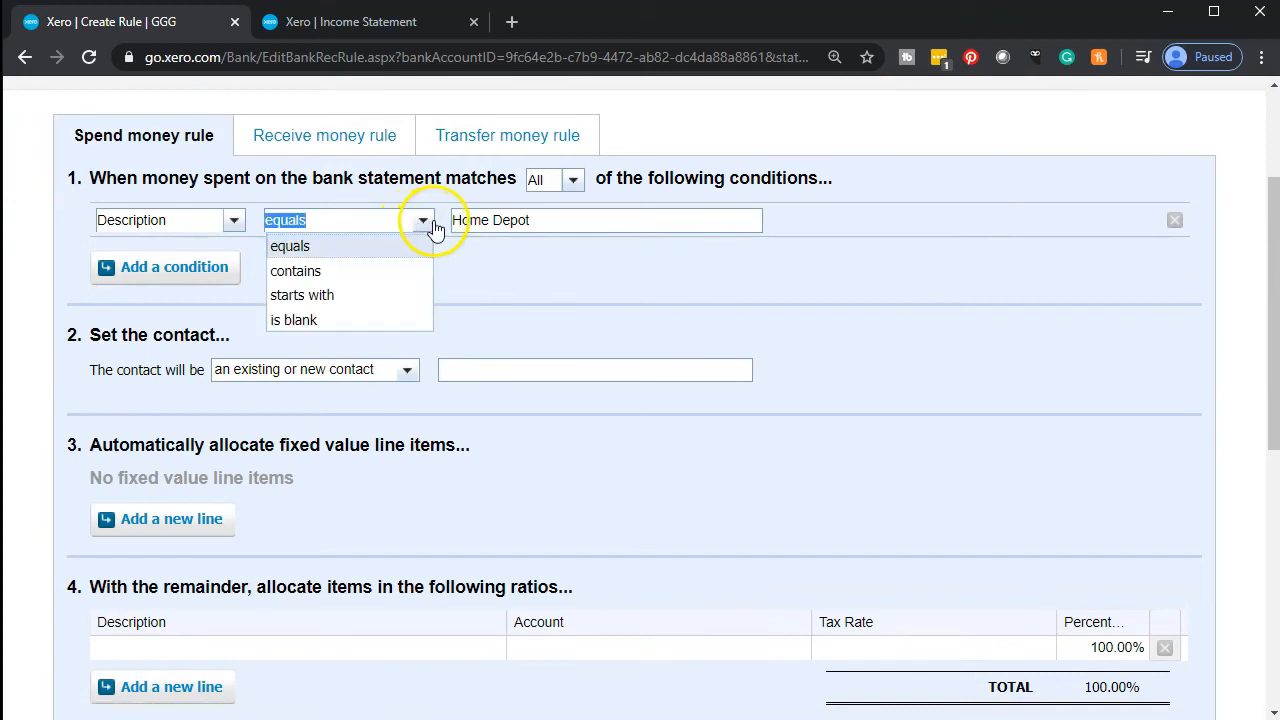
click(372, 274)
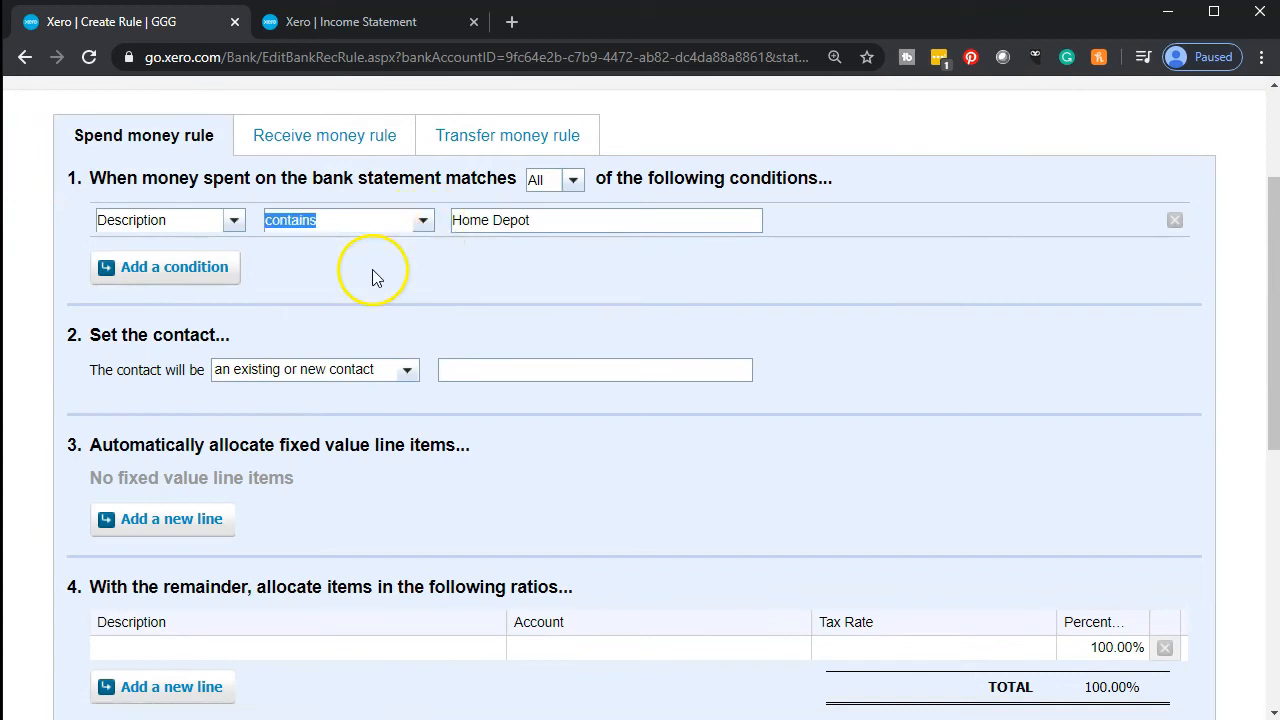
Add a second condition to the rule requiring the amount to be greater than 1000
click(186, 270)
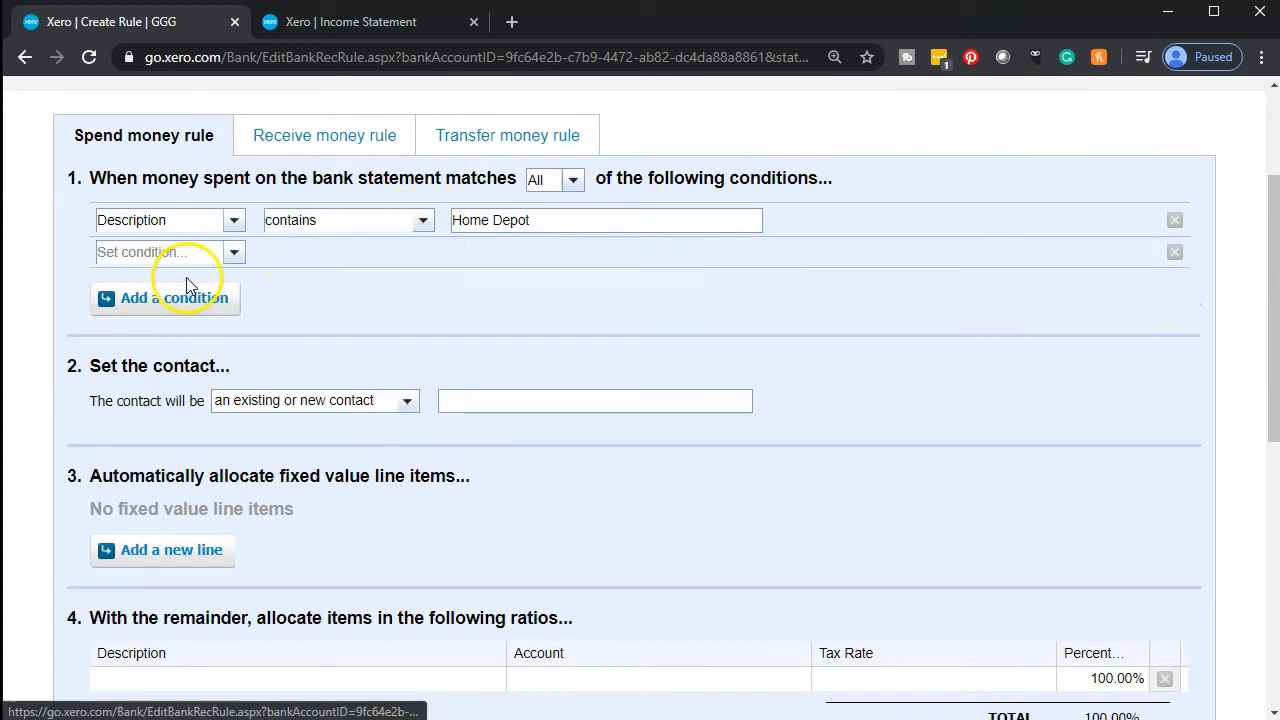
click(236, 256)
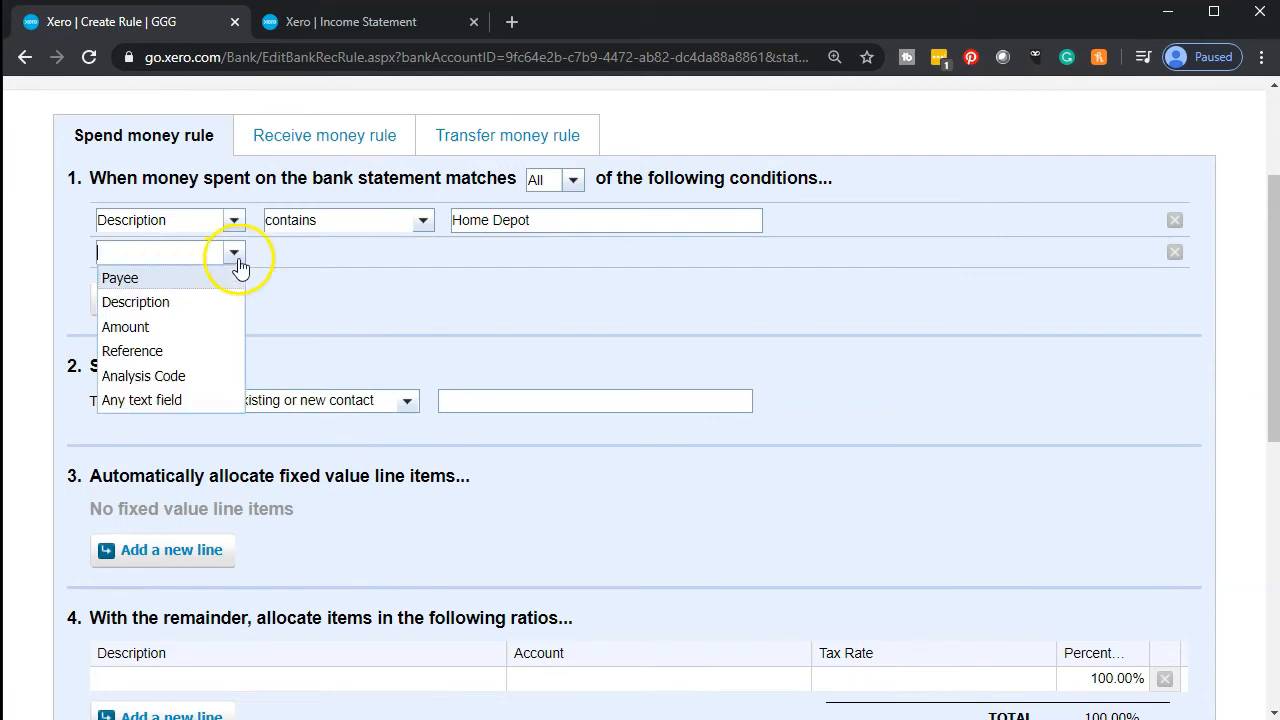
click(200, 326)
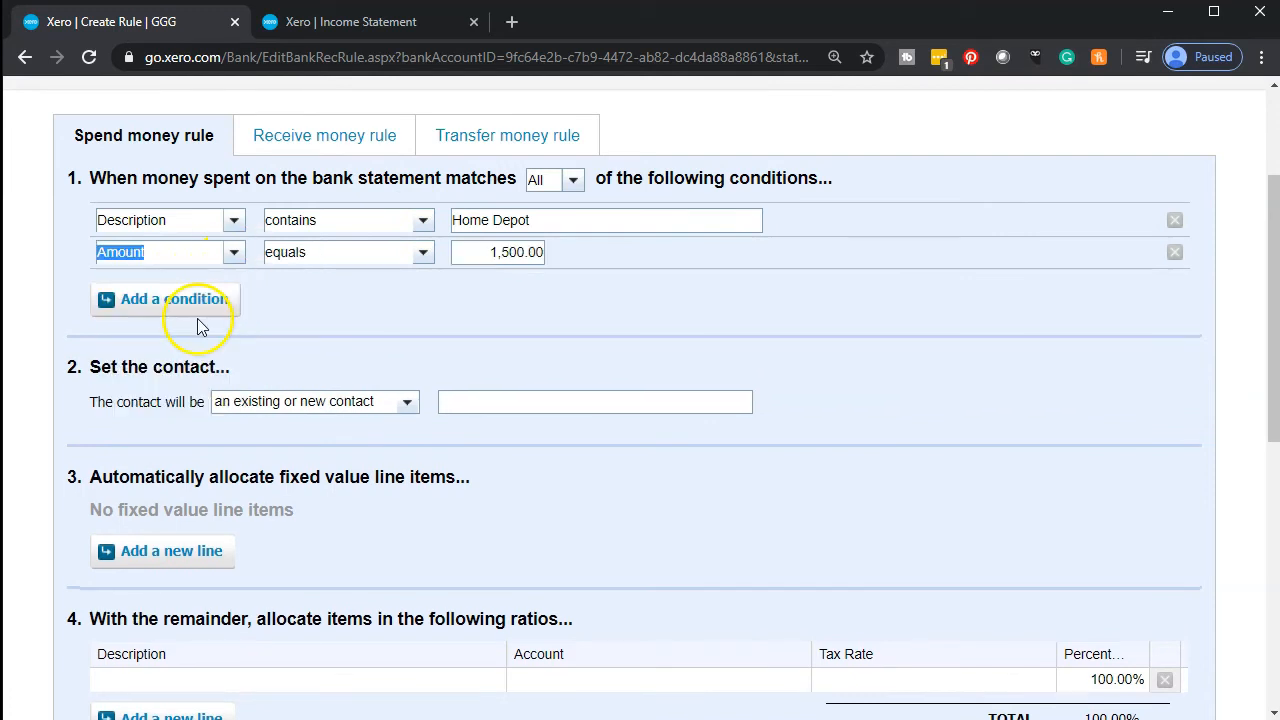
click(424, 262)
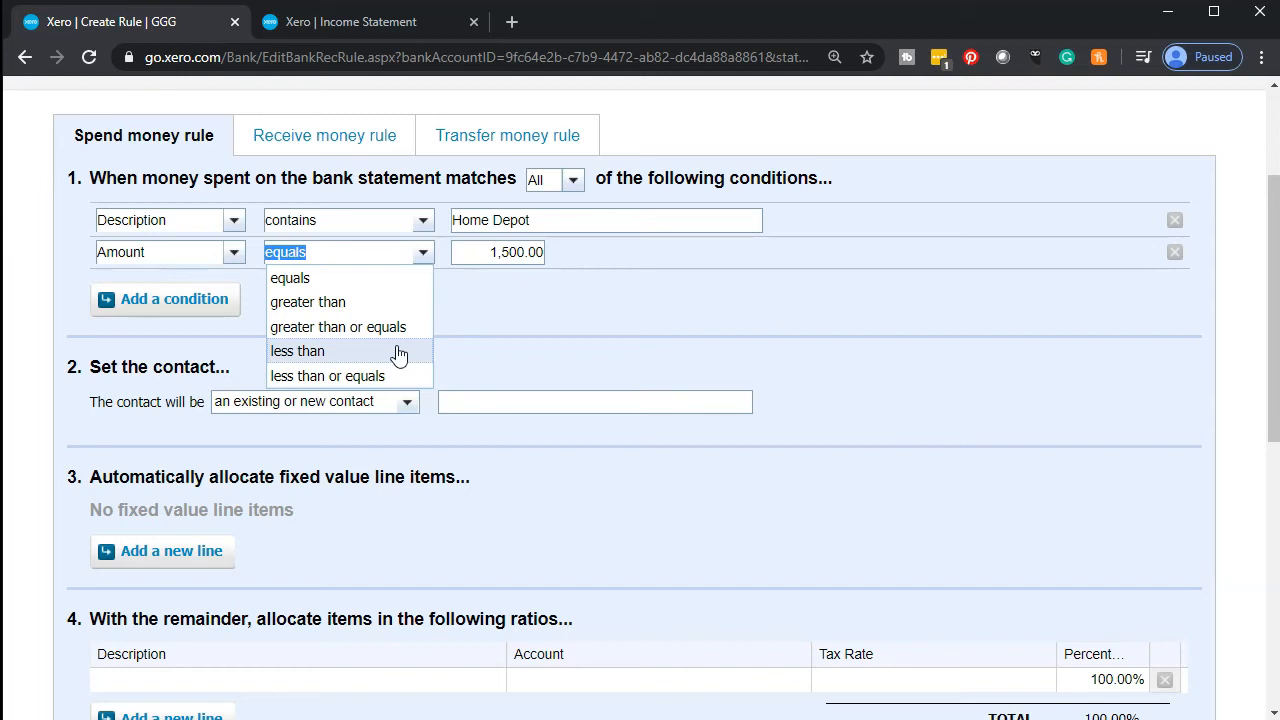
click(387, 304)
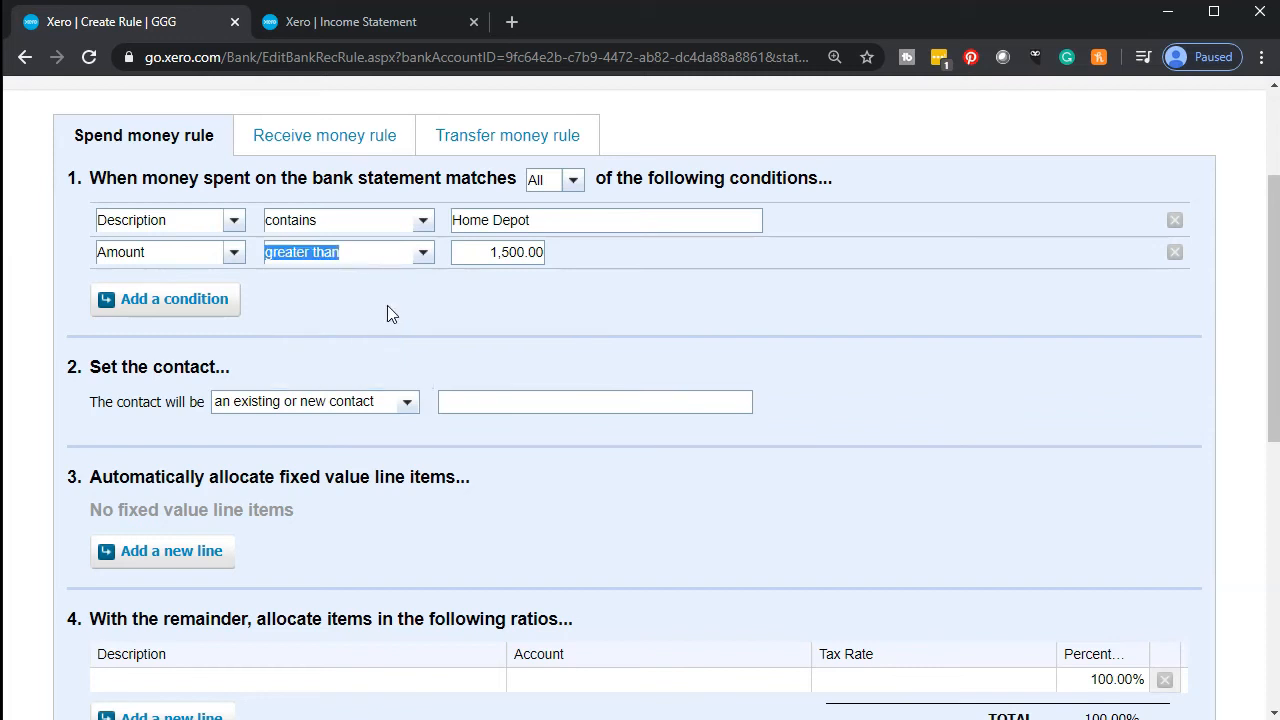
drag(465, 256, 634, 266)
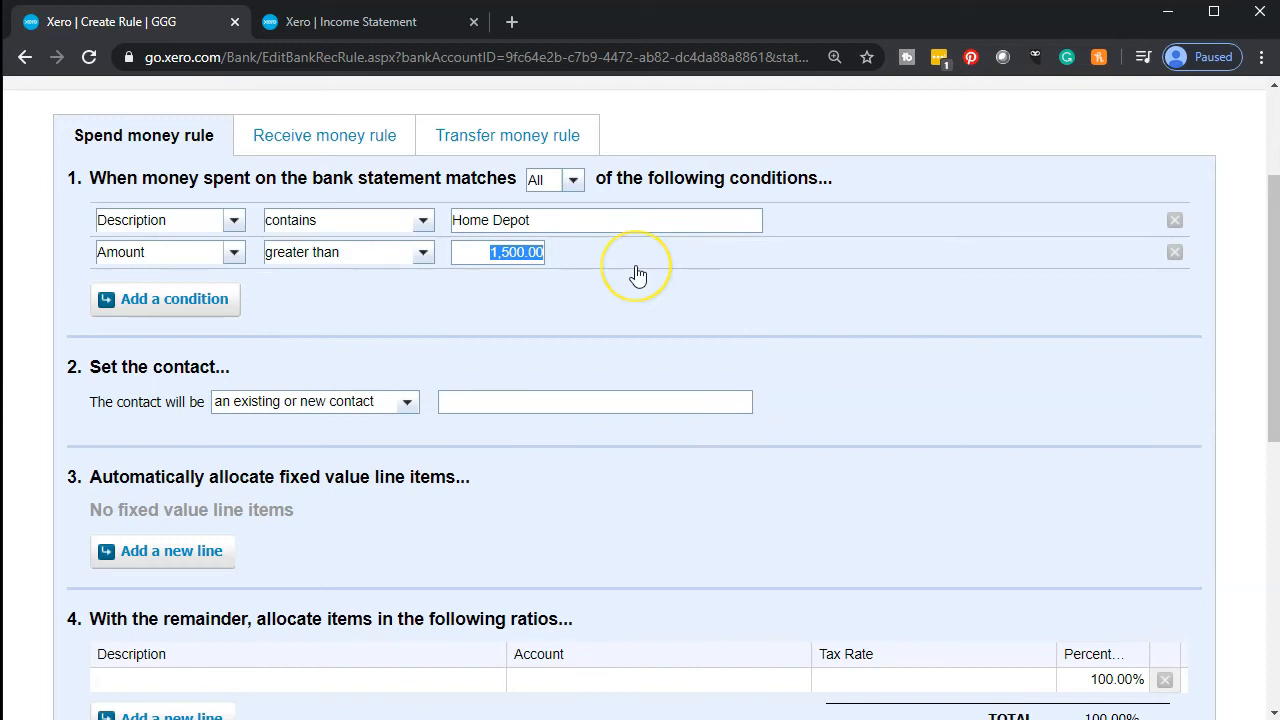
text(1)
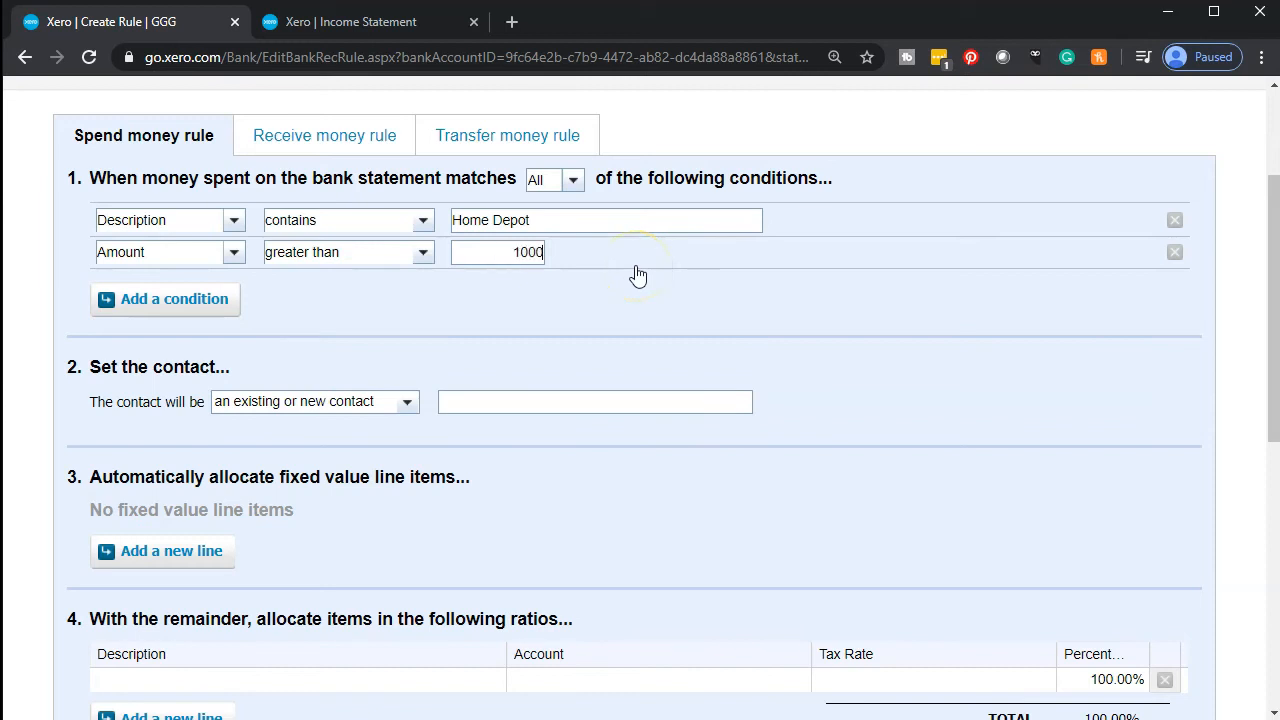
text(000)
click(638, 275)
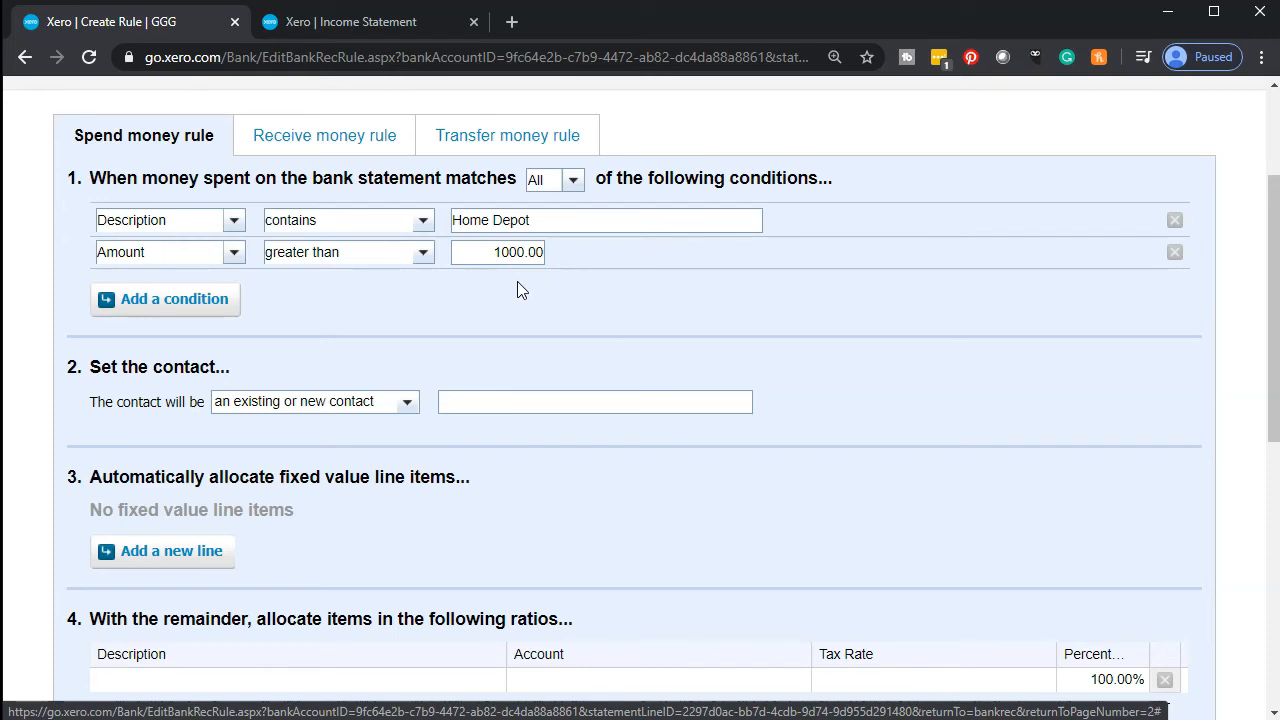
scroll(40, 420, down, 1)
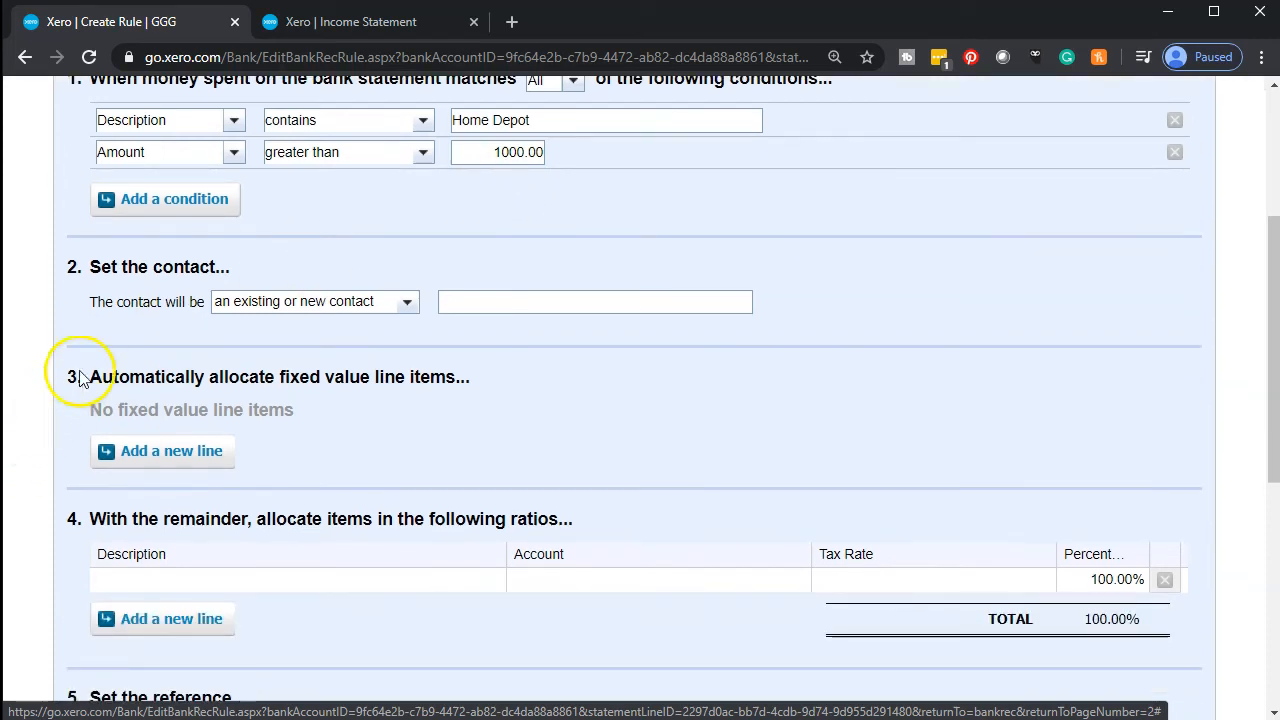
scroll(523, 351, up, 1)
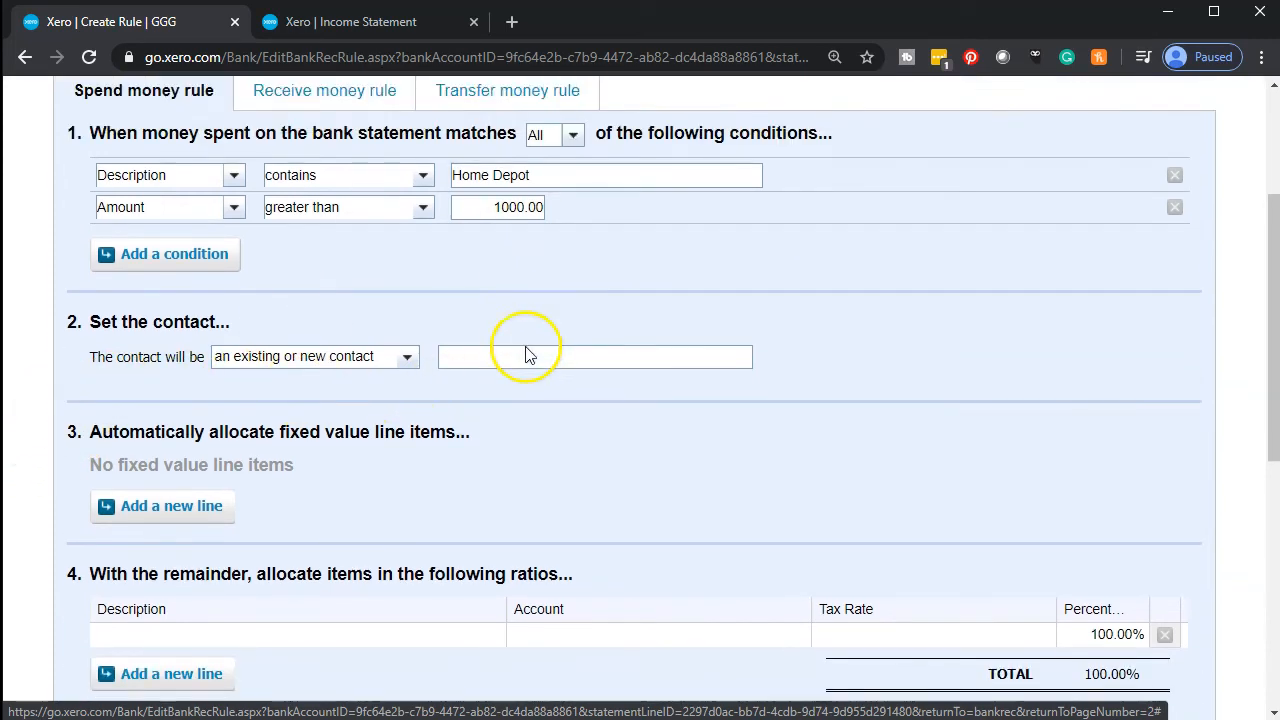
Set the rule's contact to Home depot and describe the remainder allocation line as Home depot Capitalized
click(517, 400)
text(Home depot)
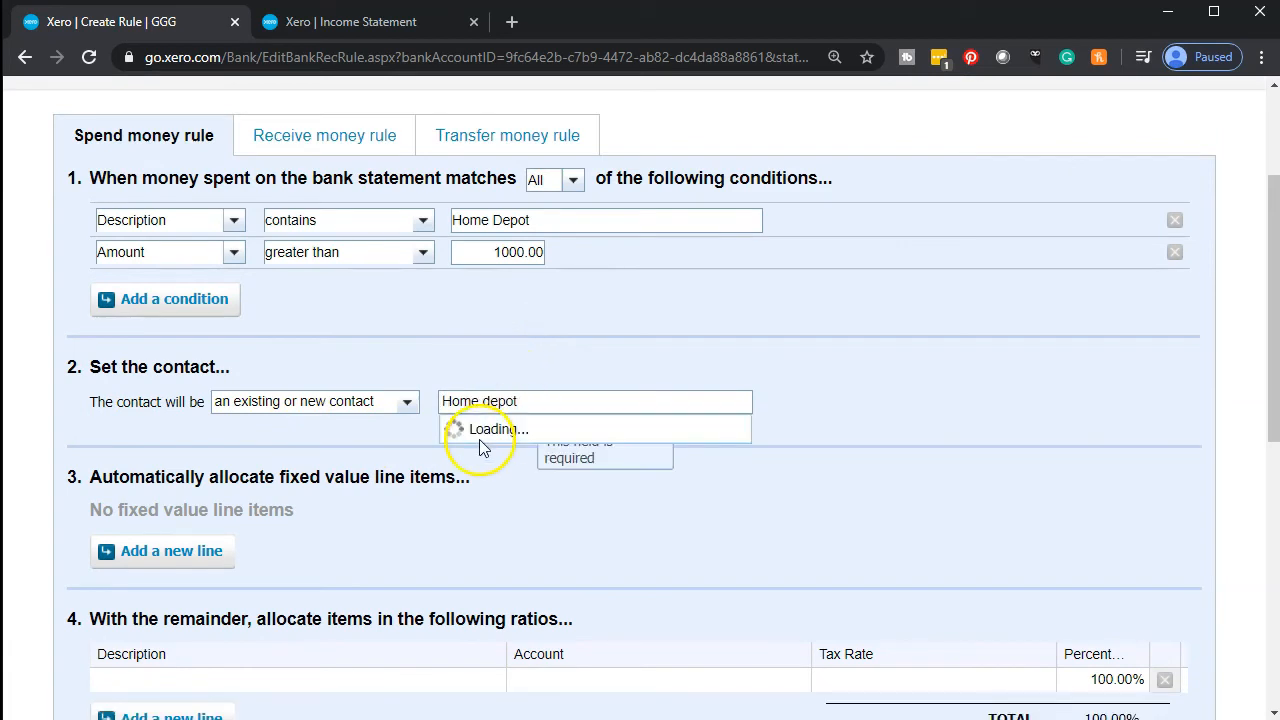
scroll(479, 447, down, 2)
scroll(290, 420, down, 1)
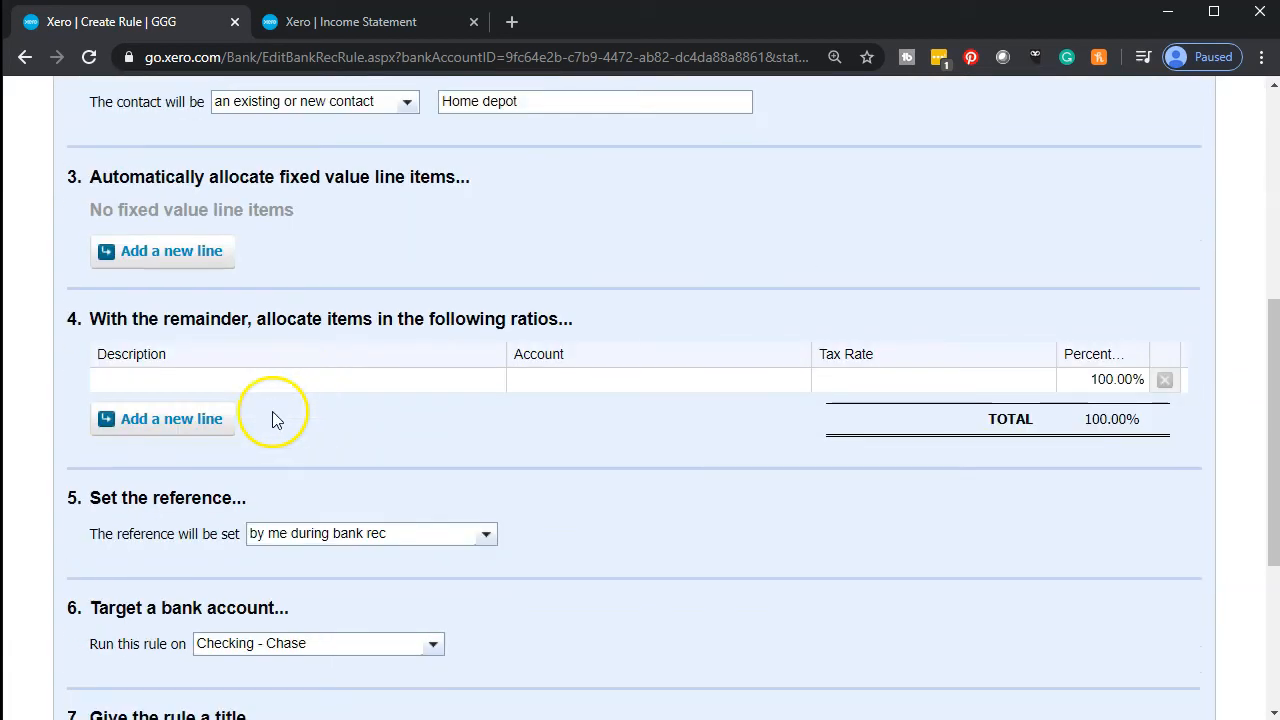
click(182, 378)
text(Home depot)
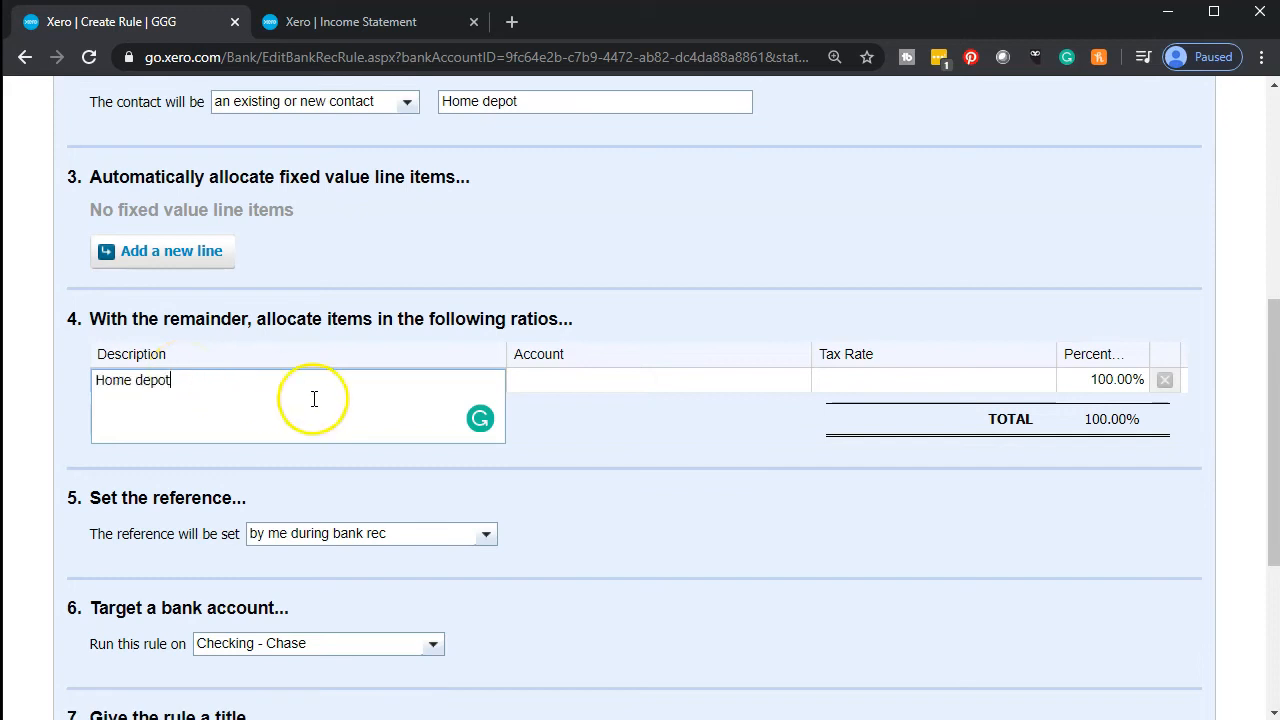
click(220, 381)
text(Cap)
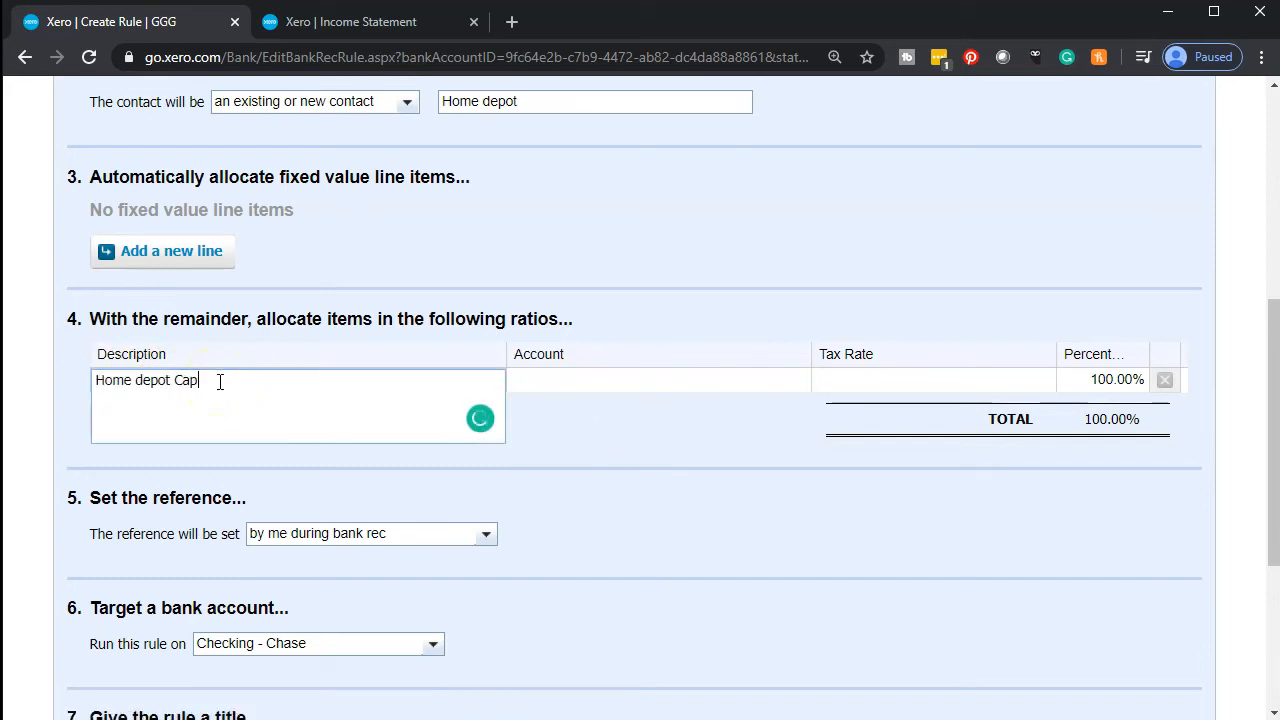
text(italized)
key(Tab)
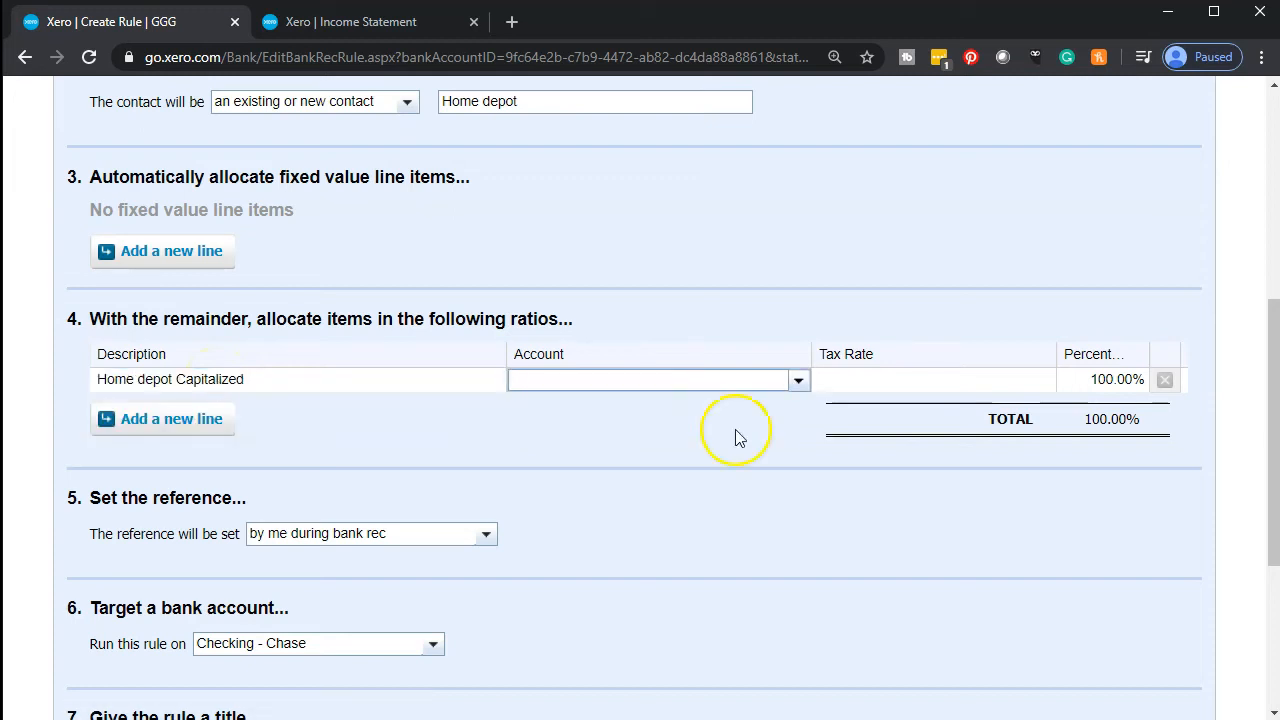
Allocate the Home depot Capitalized line to account 1520 - Computer & Office Equipment
click(799, 382)
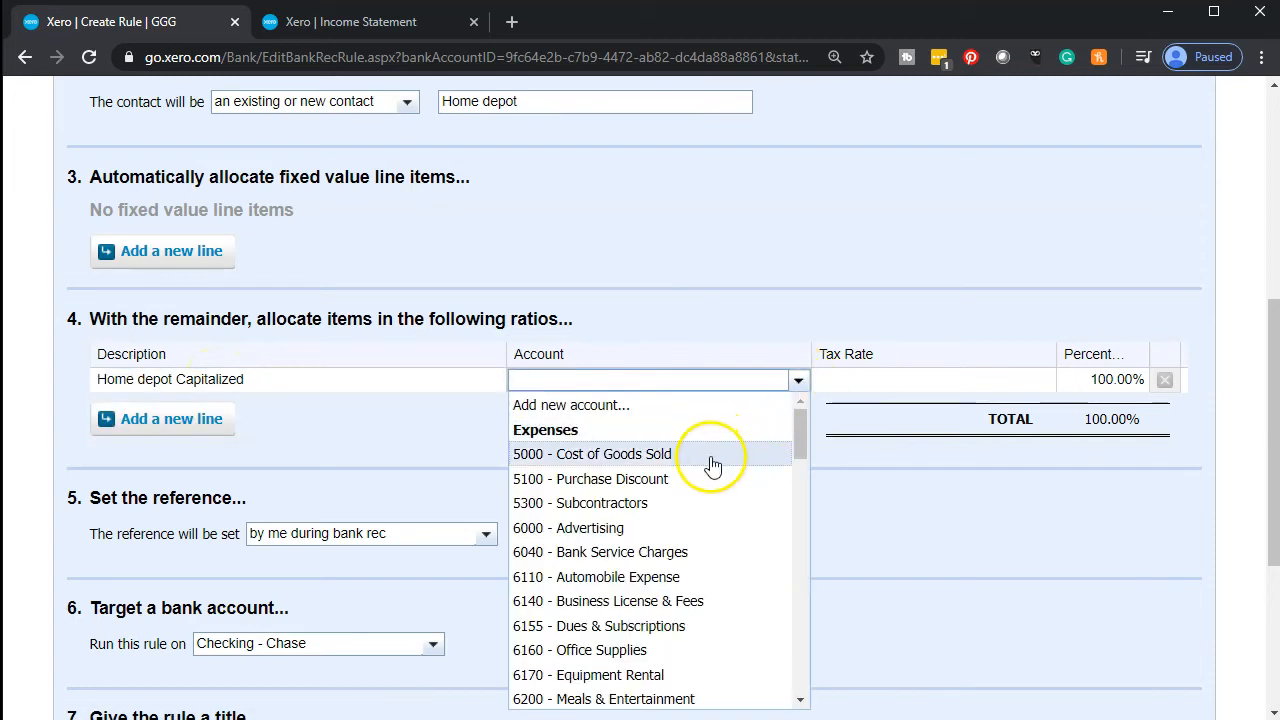
scroll(712, 466, down, 5)
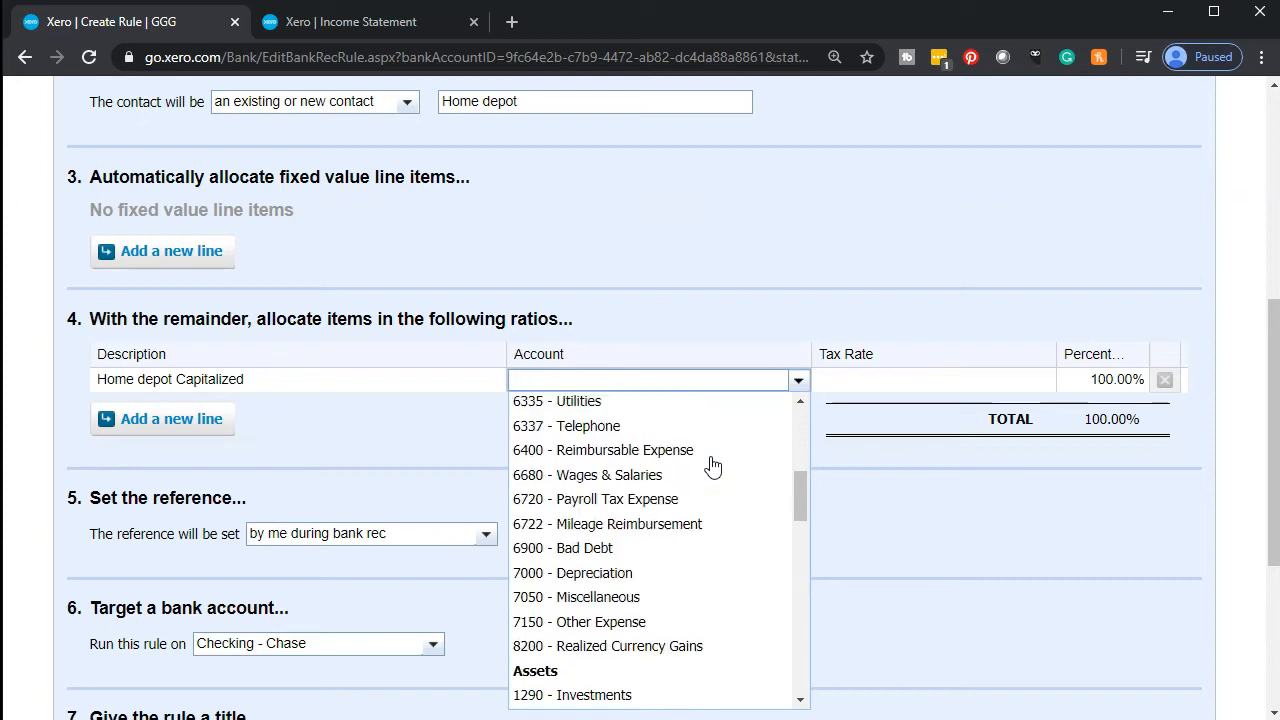
scroll(712, 466, down, 4)
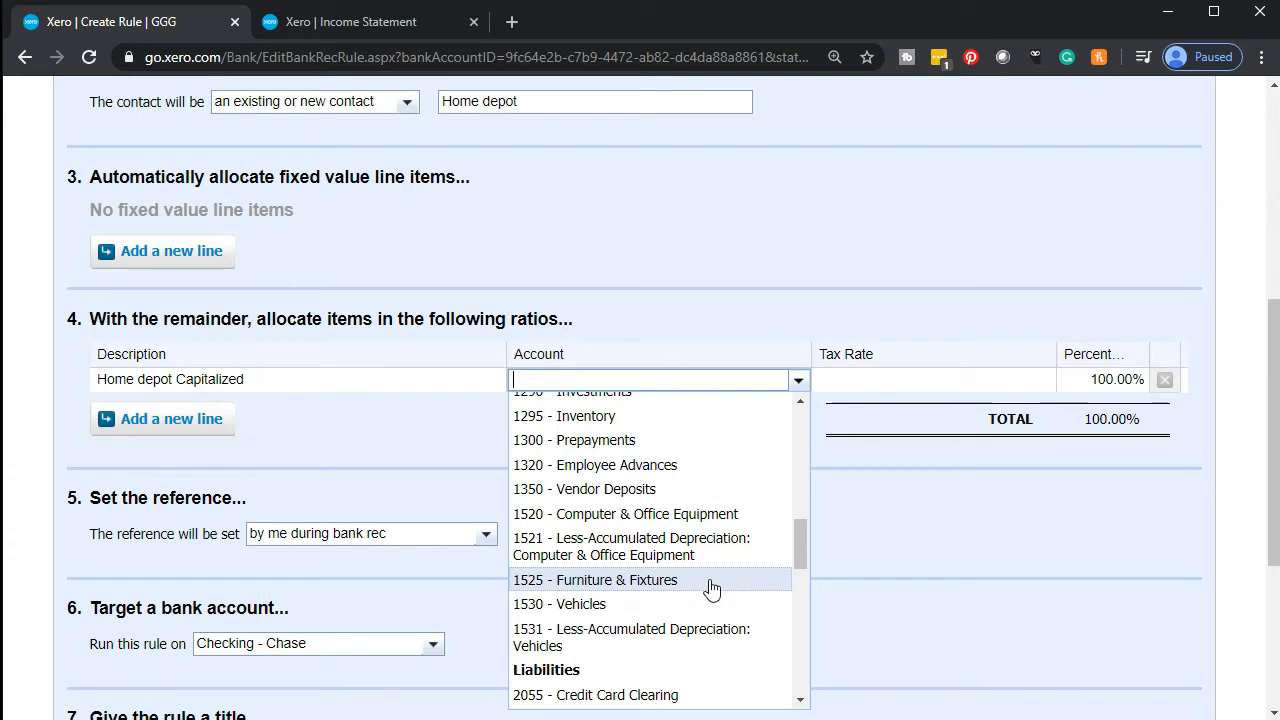
click(664, 515)
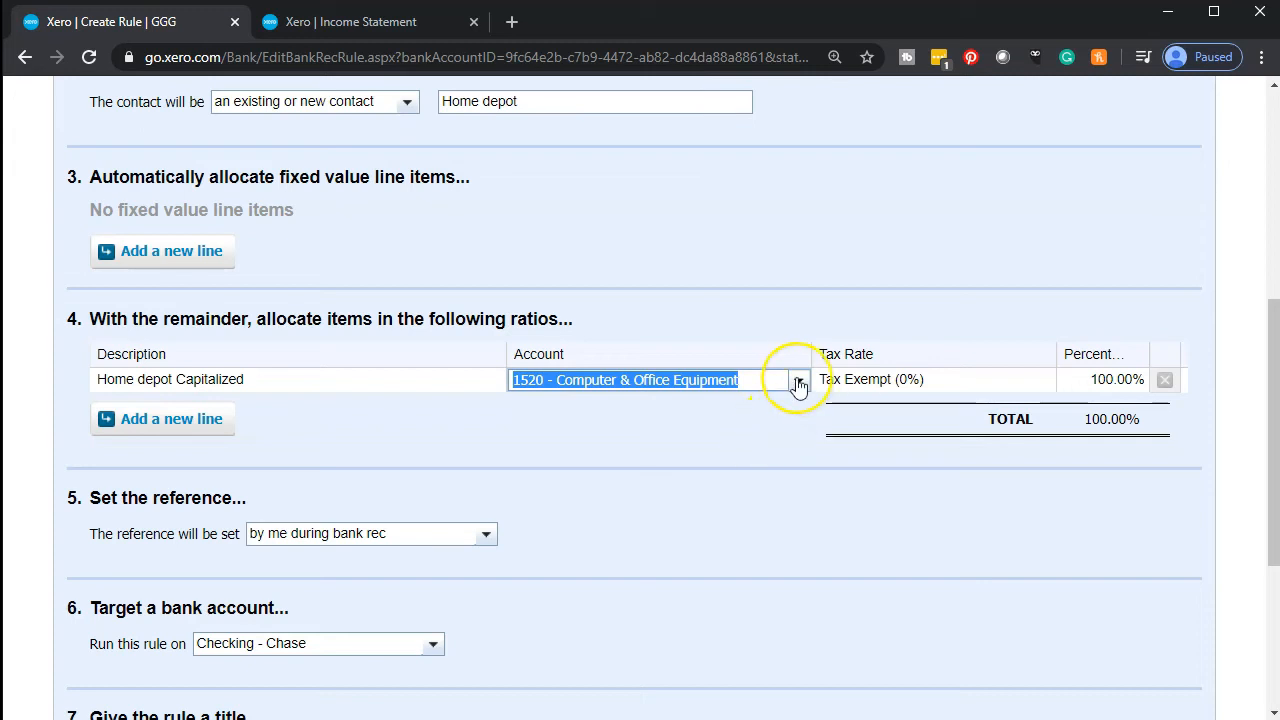
key(Tab)
key(Tab)
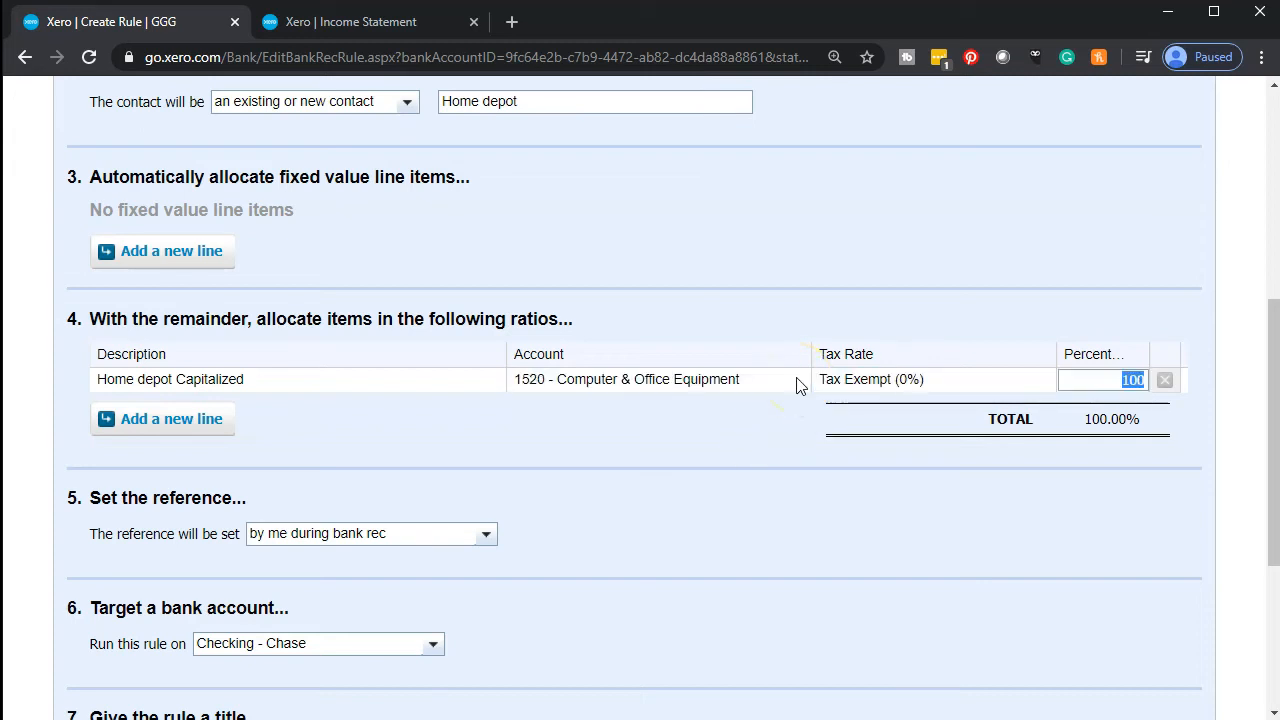
Title the rule Home depot Over 1000 and save it
scroll(600, 490, down, 1)
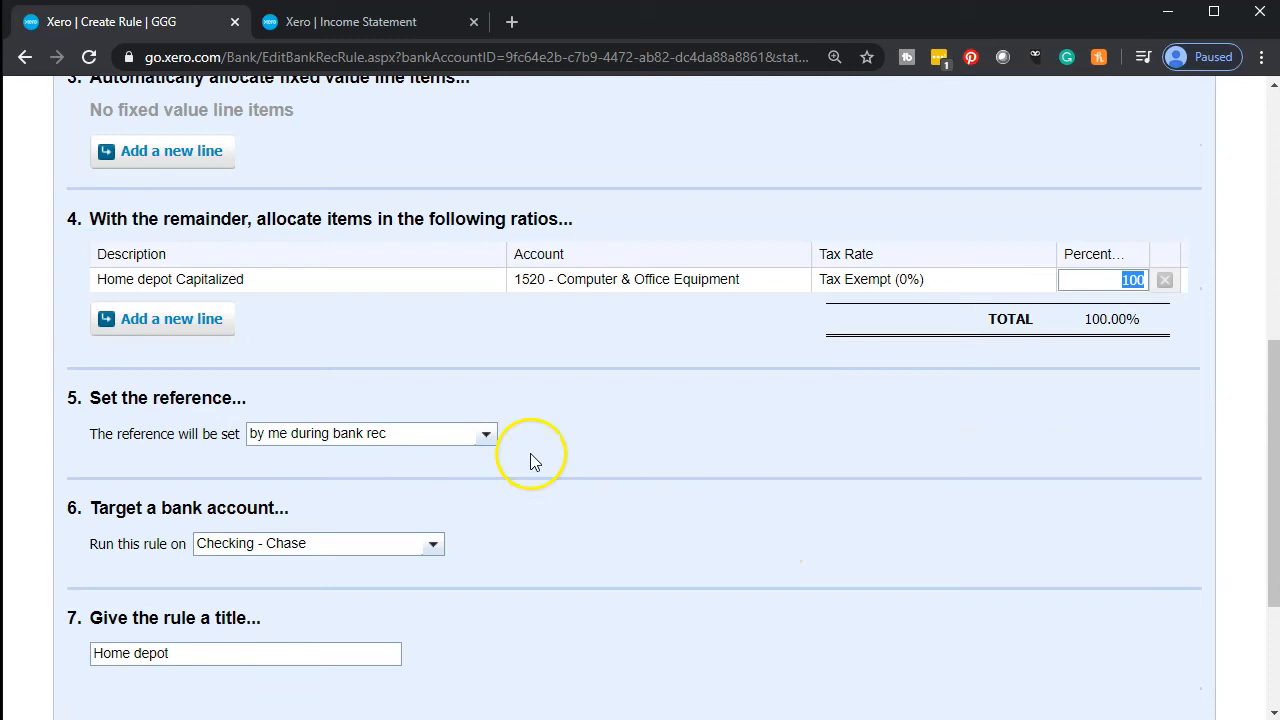
scroll(480, 465, down, 1)
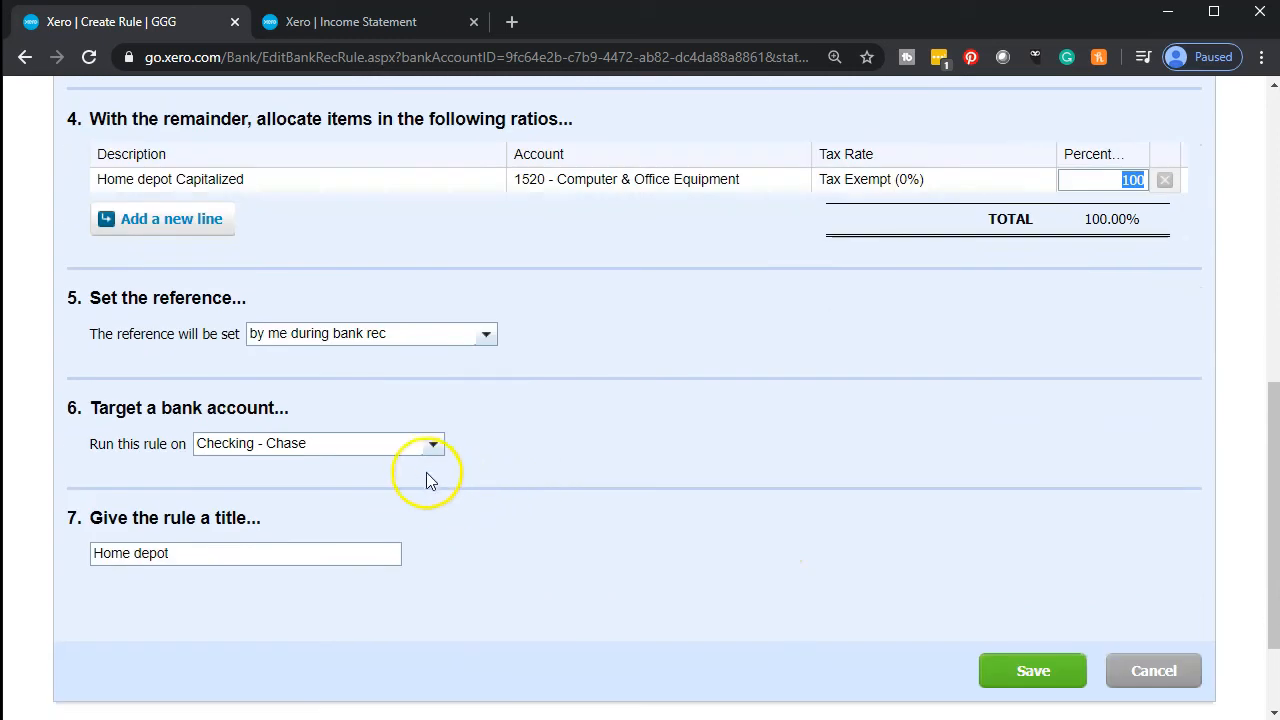
click(250, 552)
scroll(231, 537, down, 1)
click(178, 419)
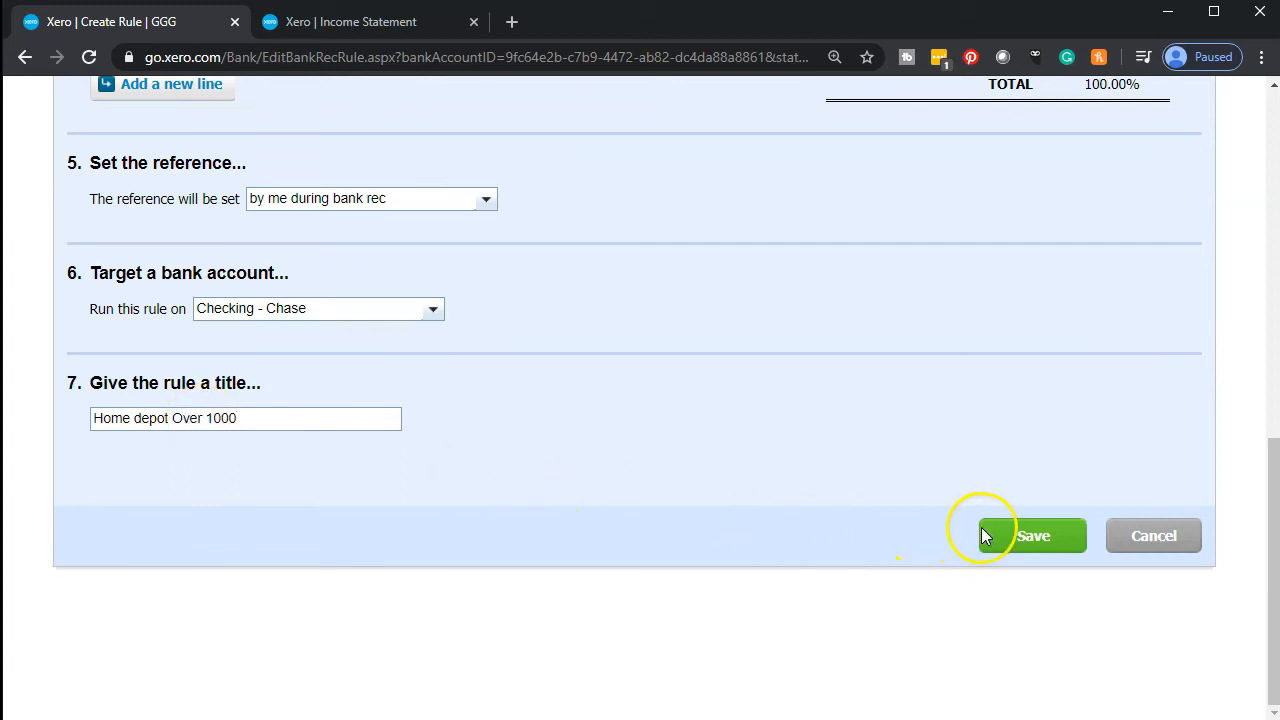
click(1012, 536)
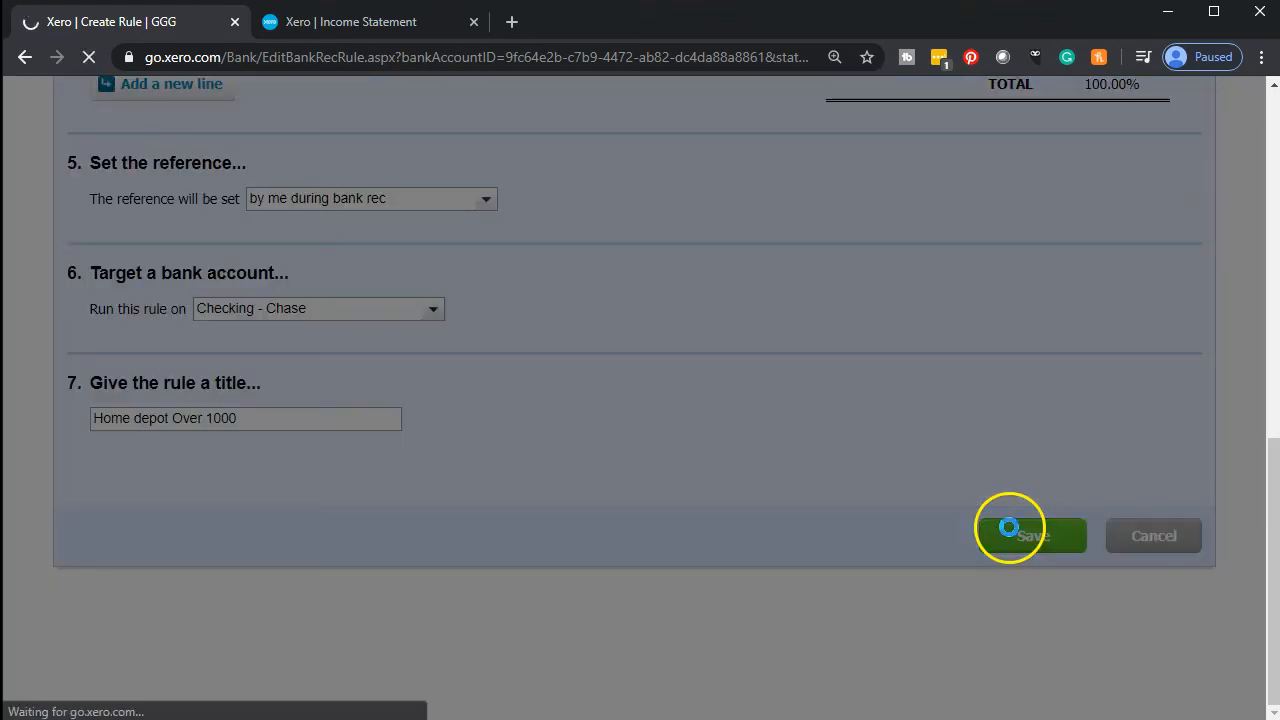
Reconcile the May 14, 2020 Home Depot statement line using the Home depot Over 1000 rule
scroll(440, 515, down, 3)
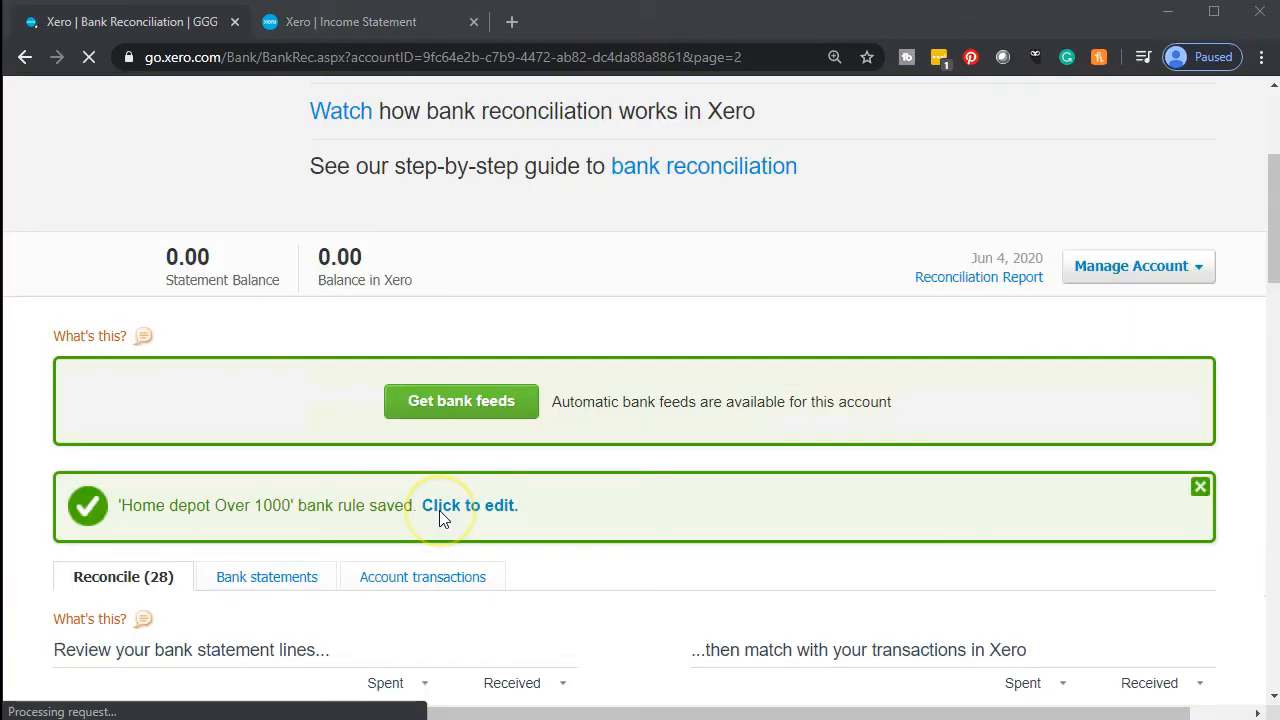
scroll(529, 468, down, 9)
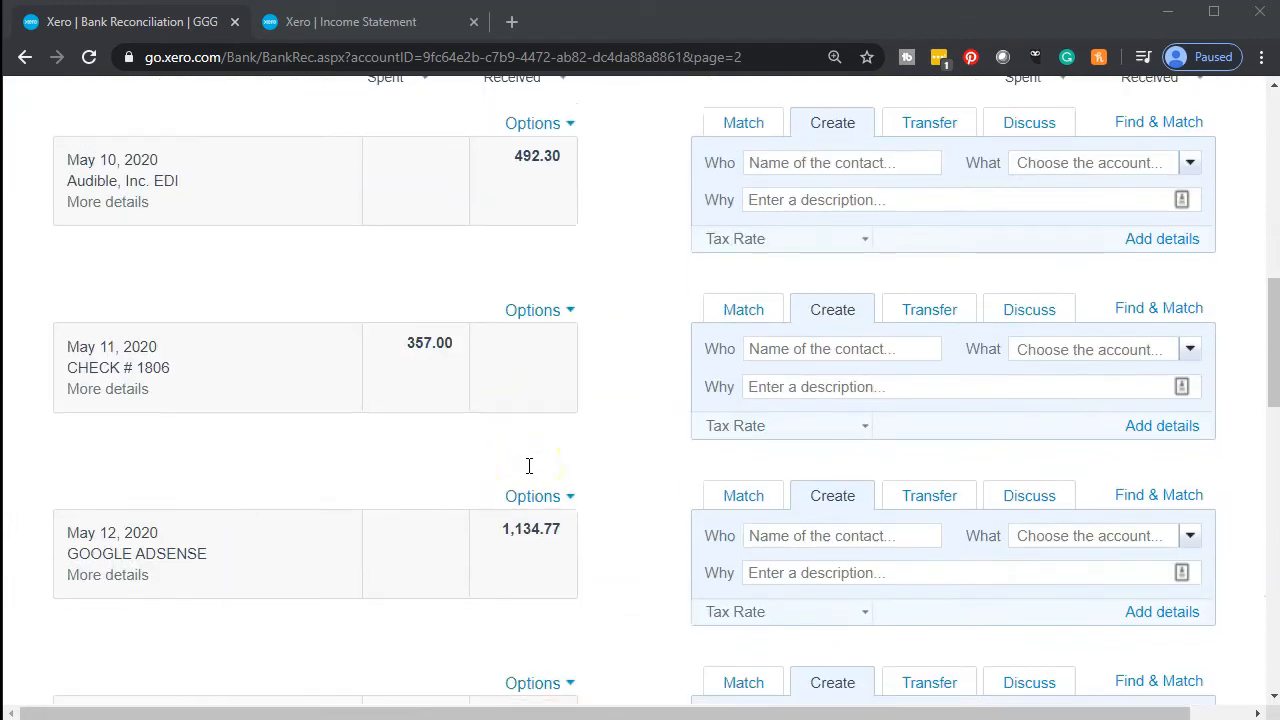
scroll(529, 468, down, 1)
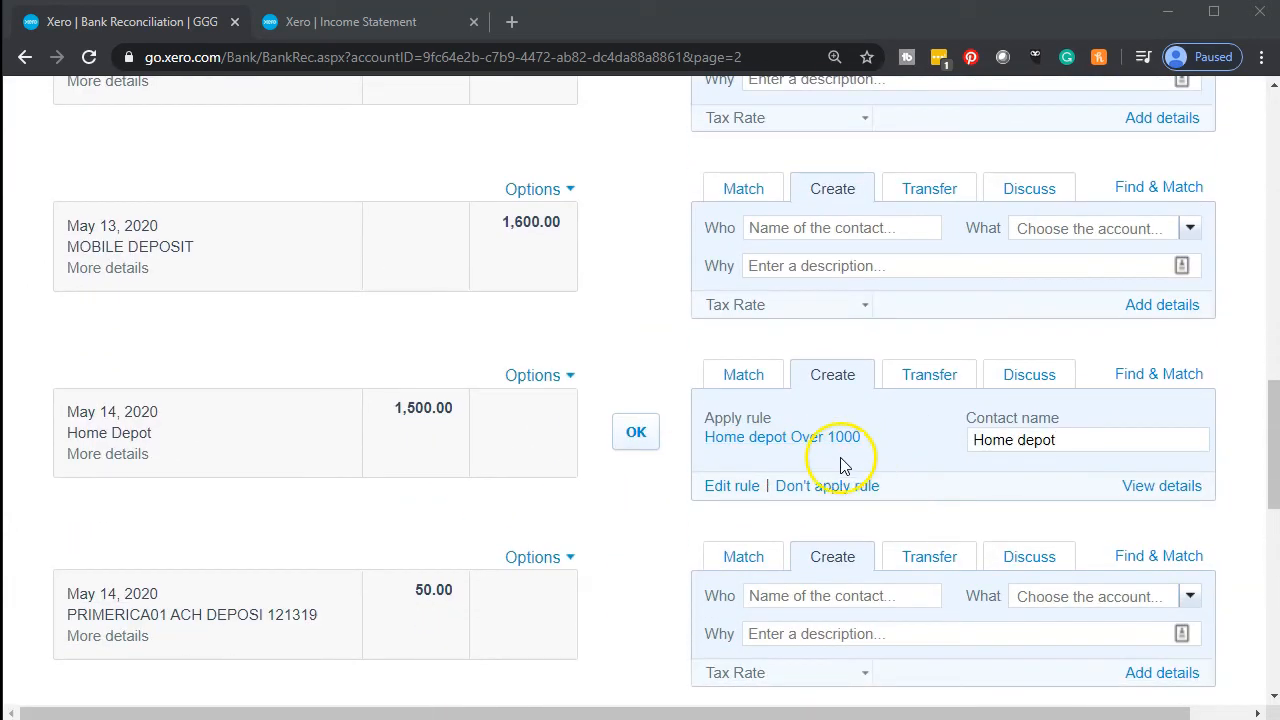
click(642, 443)
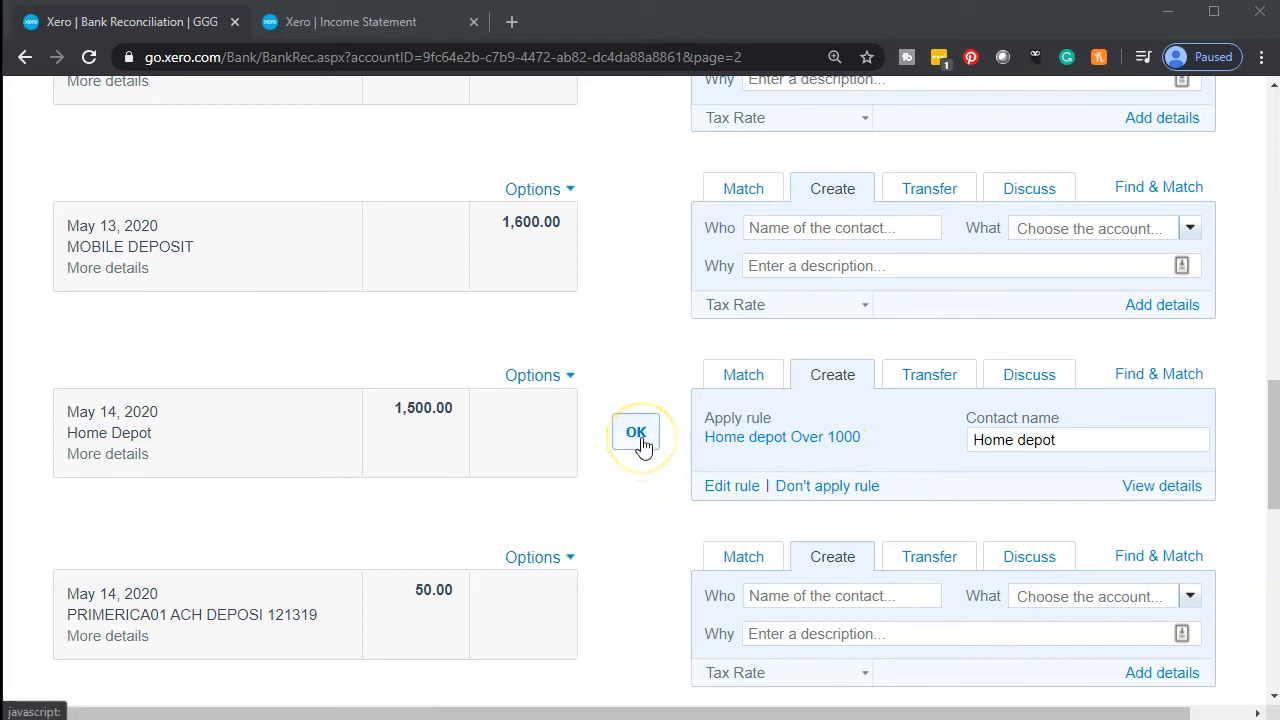
Look through the rest of page 2 and all of page 3 for other statement lines the Home Depot rules cover
scroll(642, 445, down, 5)
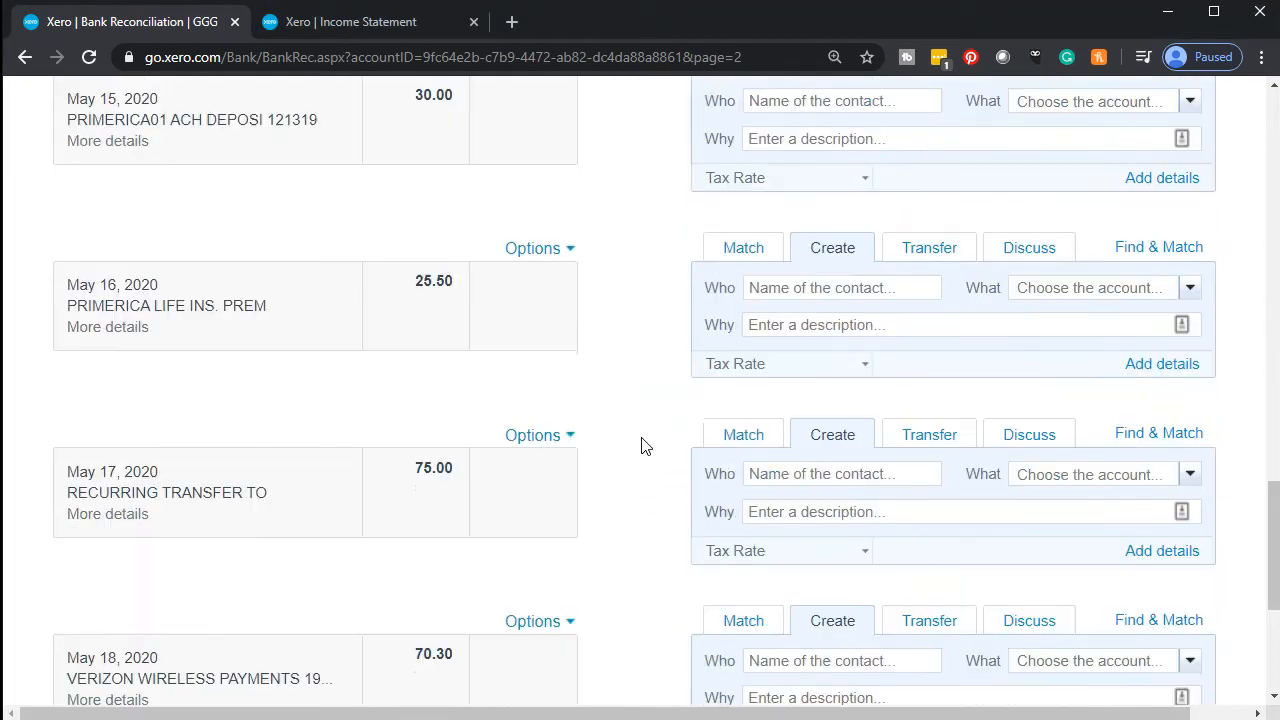
scroll(642, 445, down, 3)
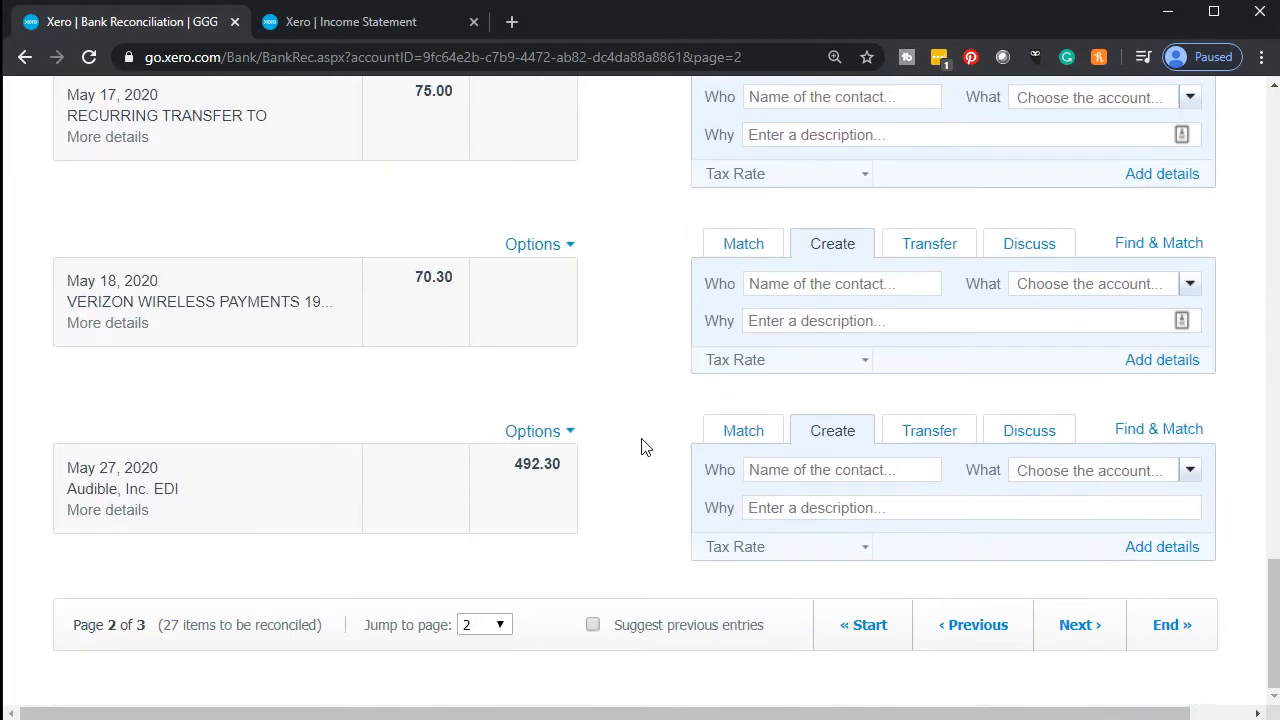
click(1066, 630)
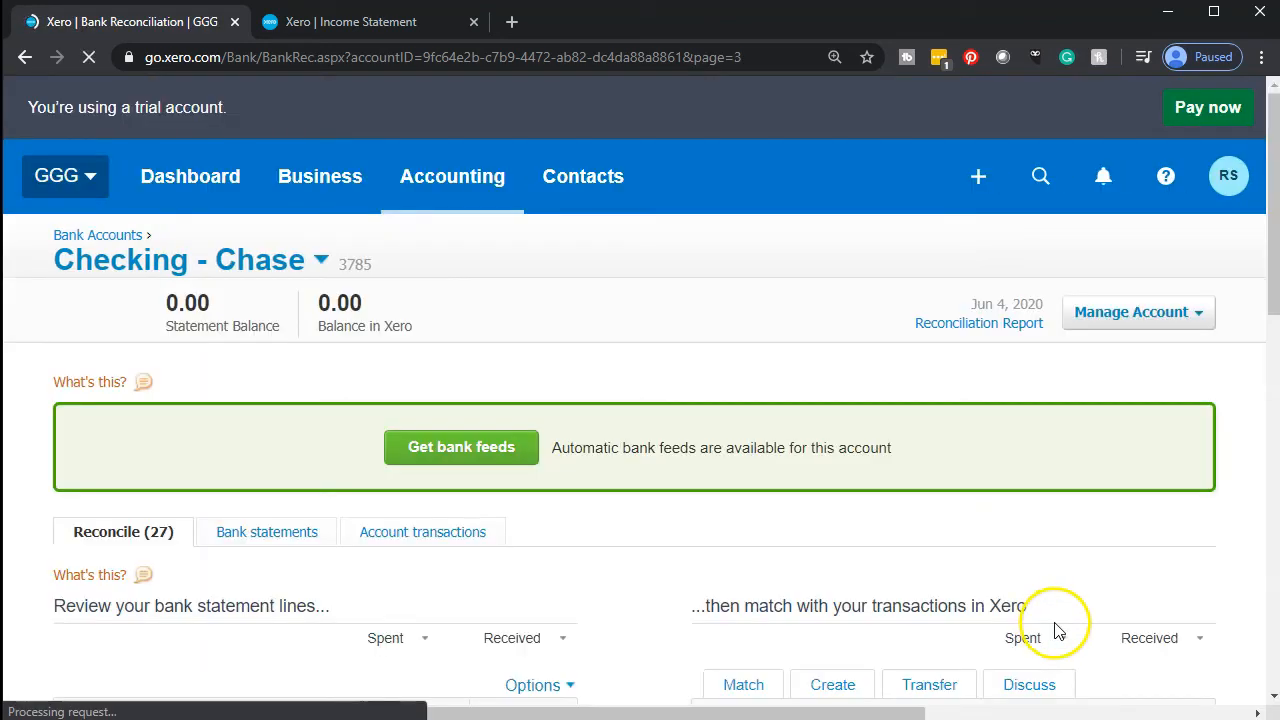
scroll(572, 518, down, 3)
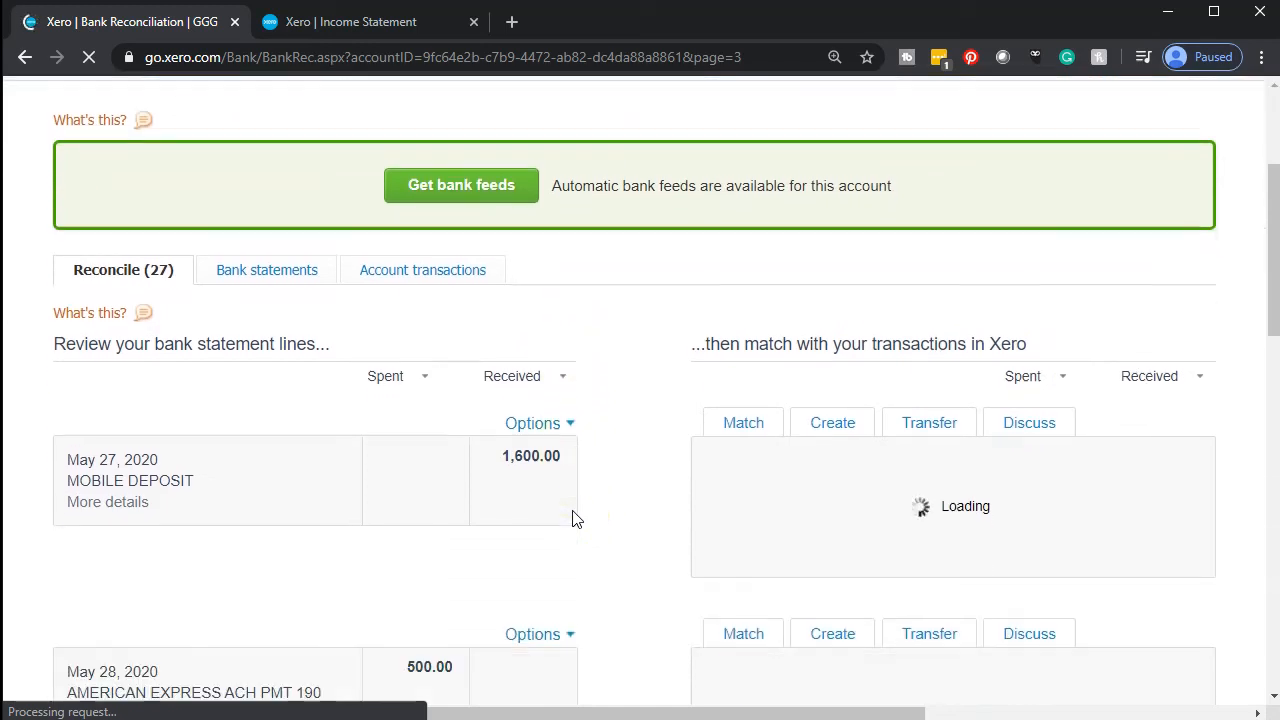
scroll(577, 519, down, 5)
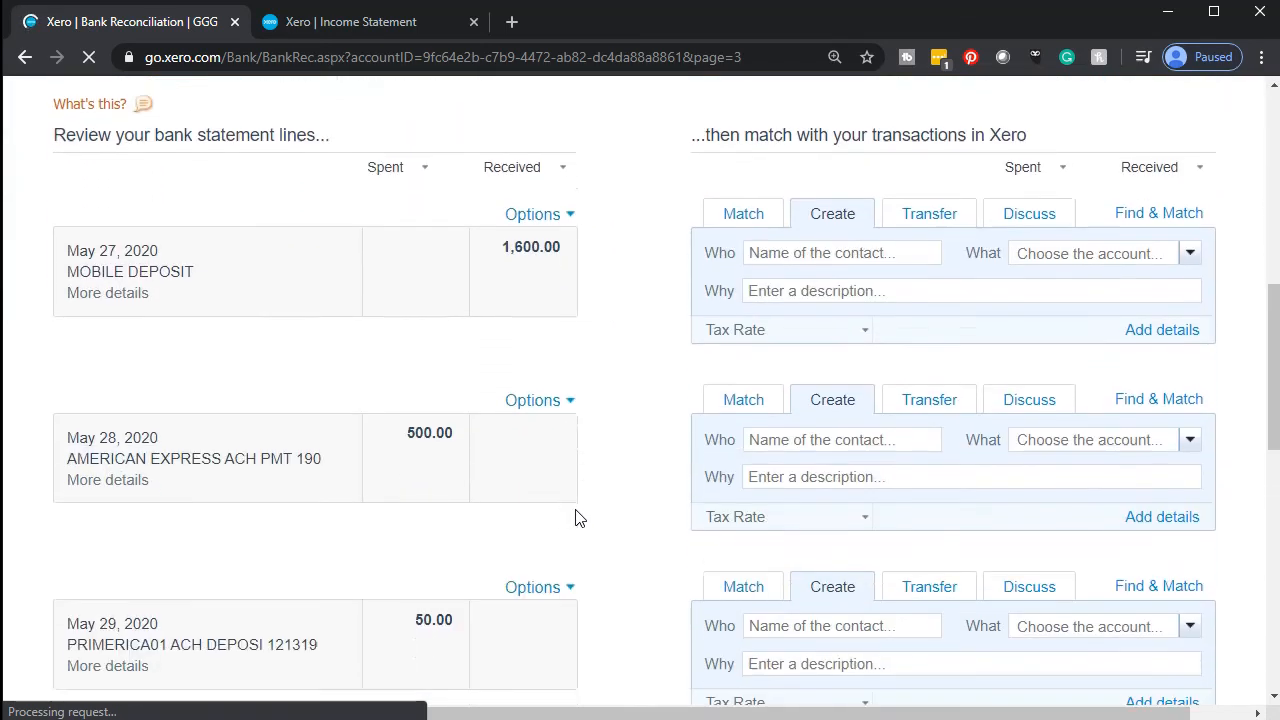
scroll(577, 518, down, 5)
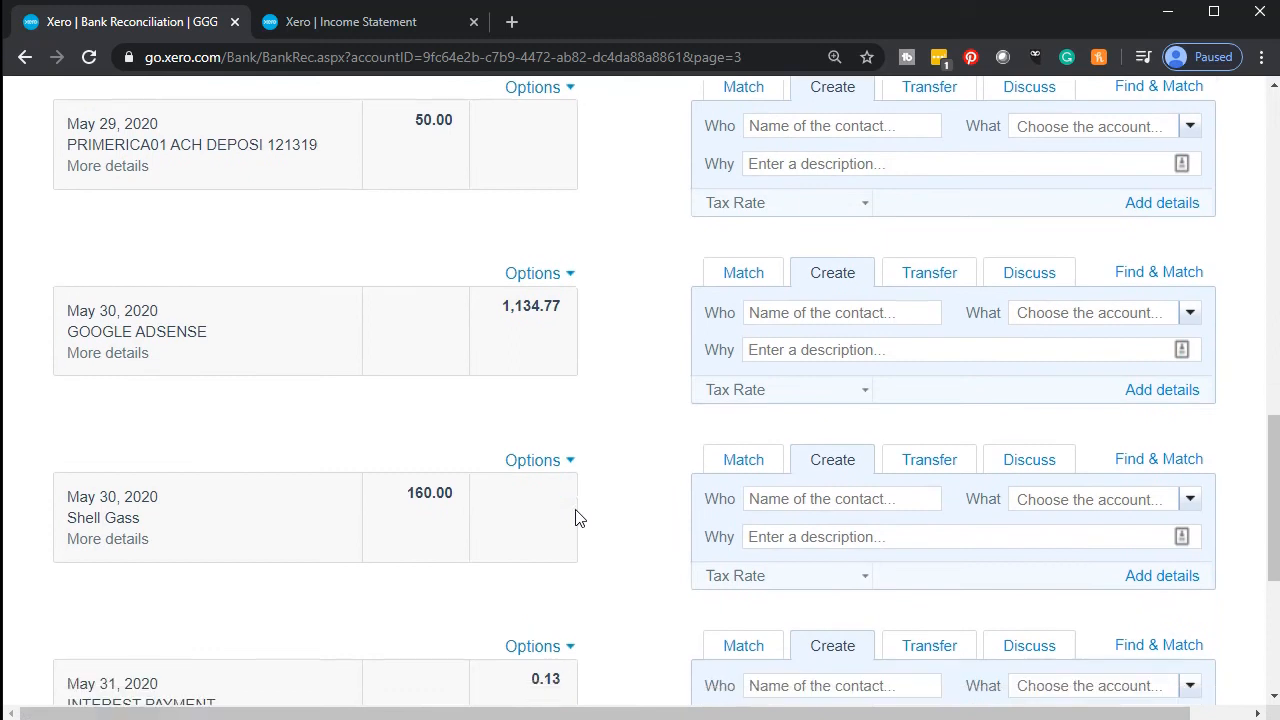
scroll(577, 518, down, 4)
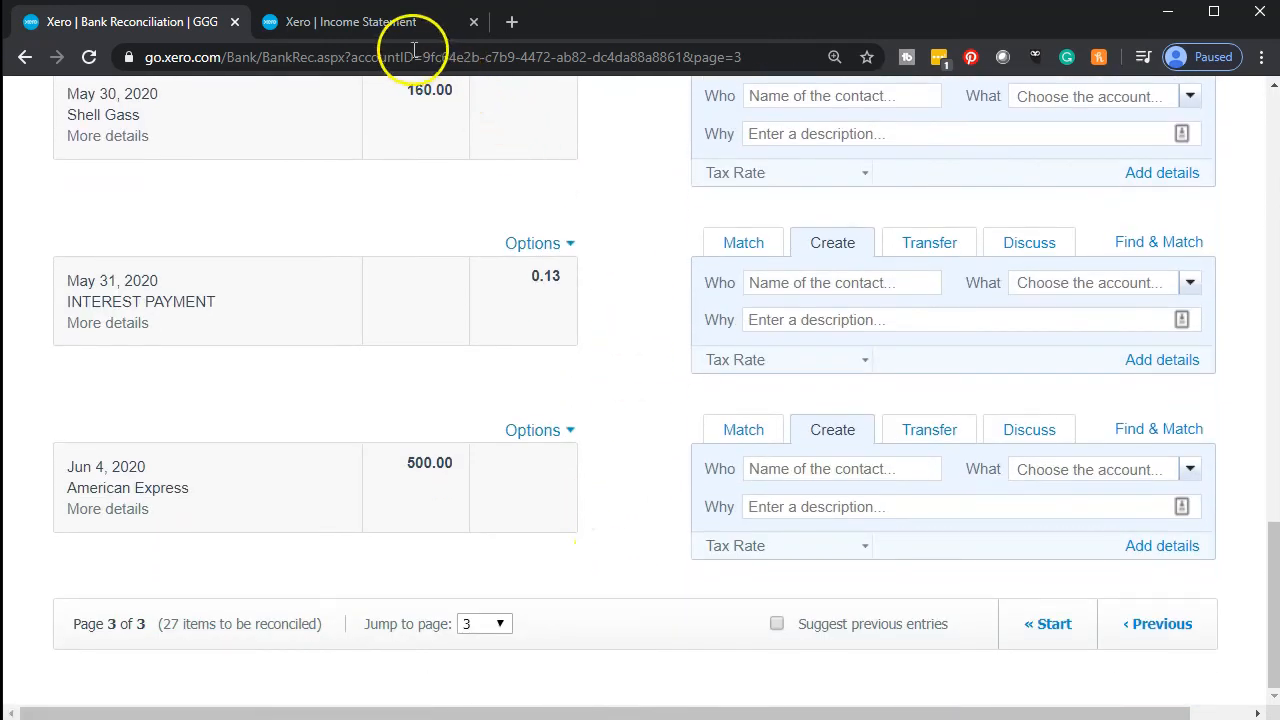
Refresh the Income Statement for May 1 to Dec 31, 2020 and examine the transactions behind its Office Supplies amount
click(366, 22)
scroll(660, 402, up, 4)
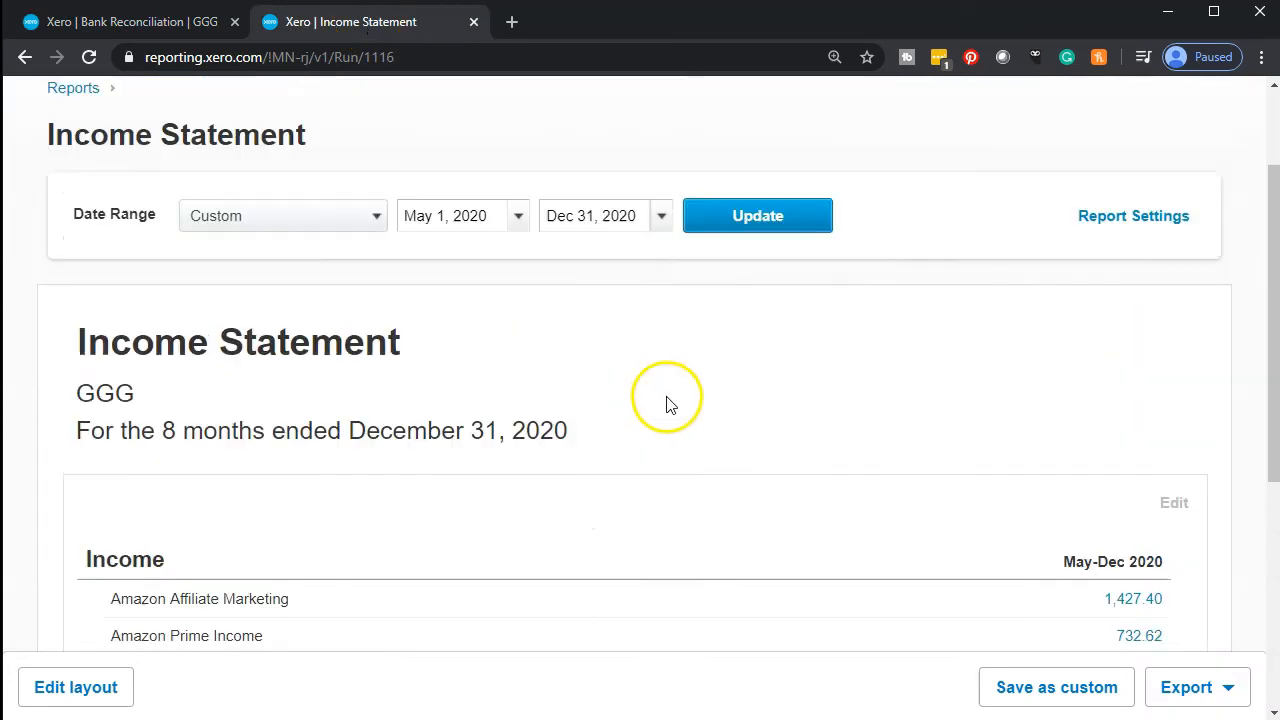
scroll(670, 404, up, 1)
click(766, 274)
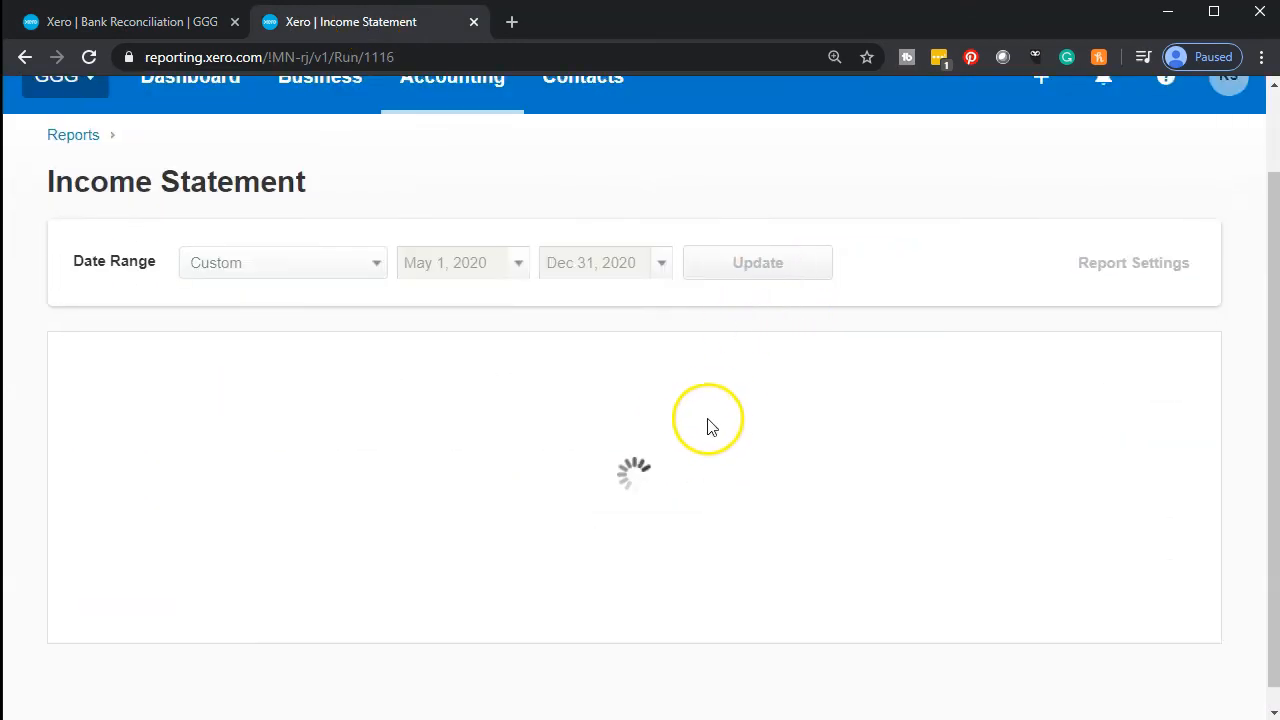
scroll(706, 423, down, 5)
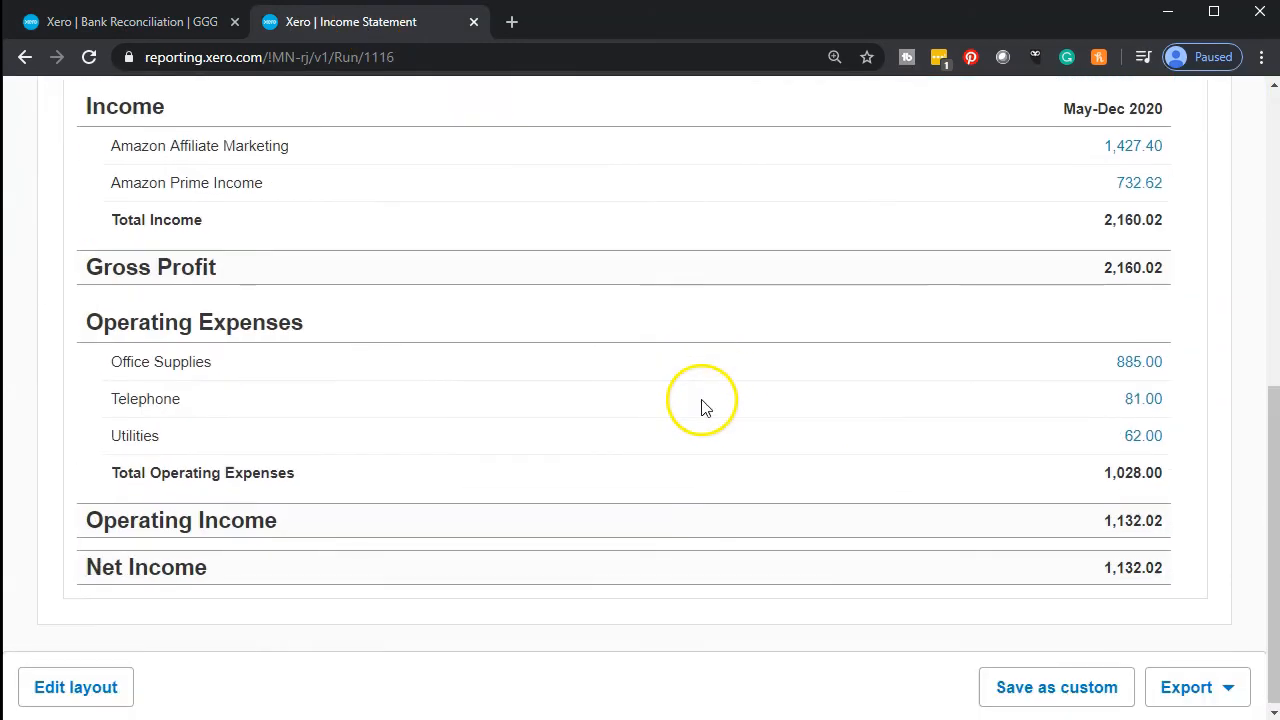
click(1135, 365)
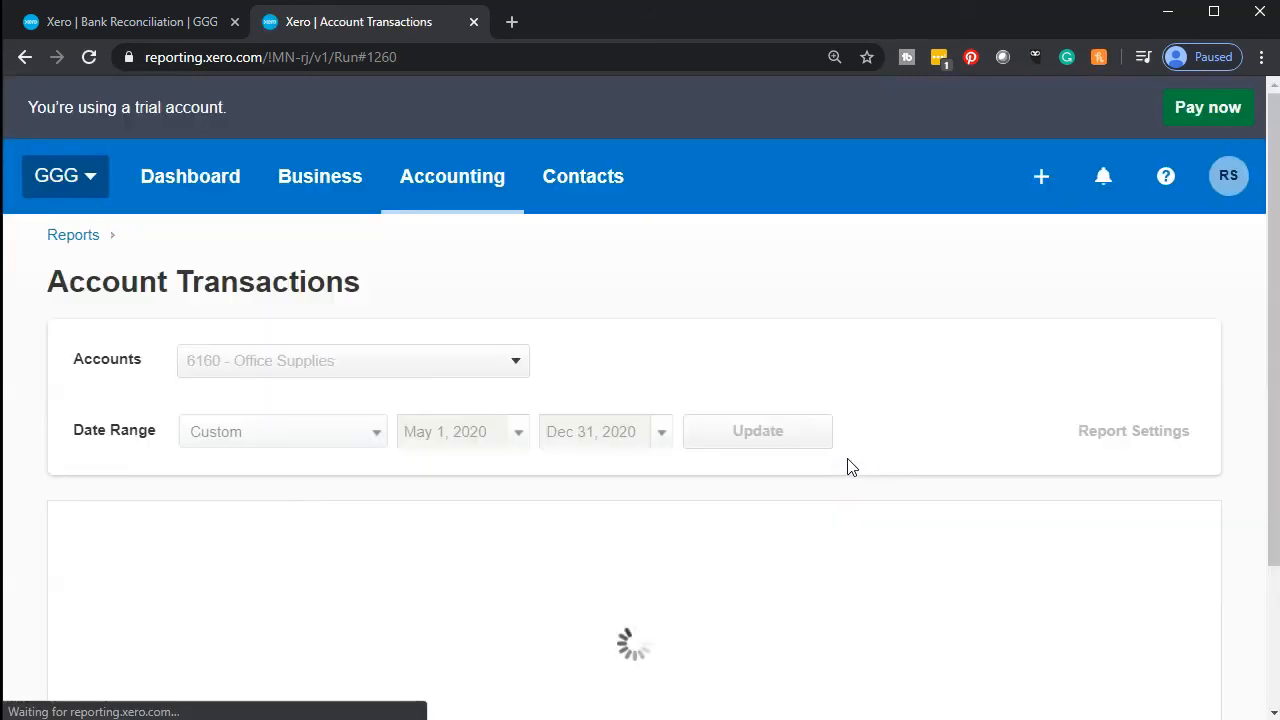
scroll(848, 463, down, 5)
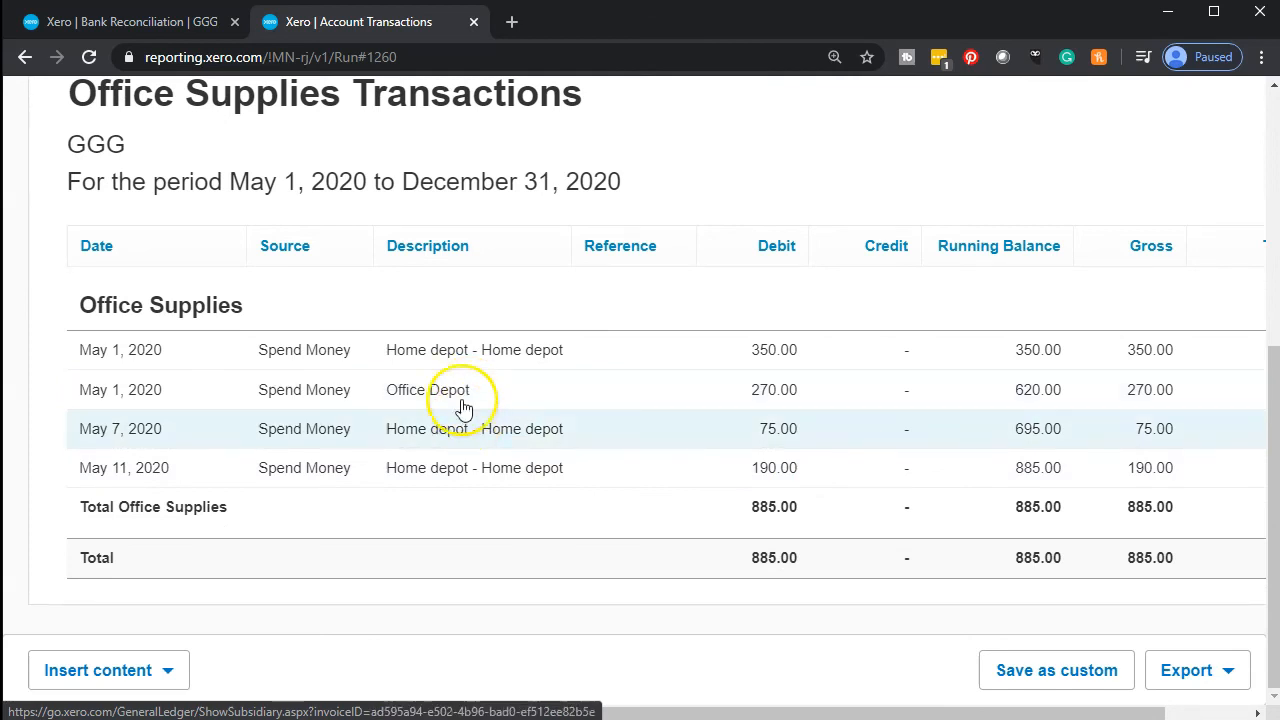
Return to the bank reconciliation page and open the Balance Sheet report from there
click(107, 22)
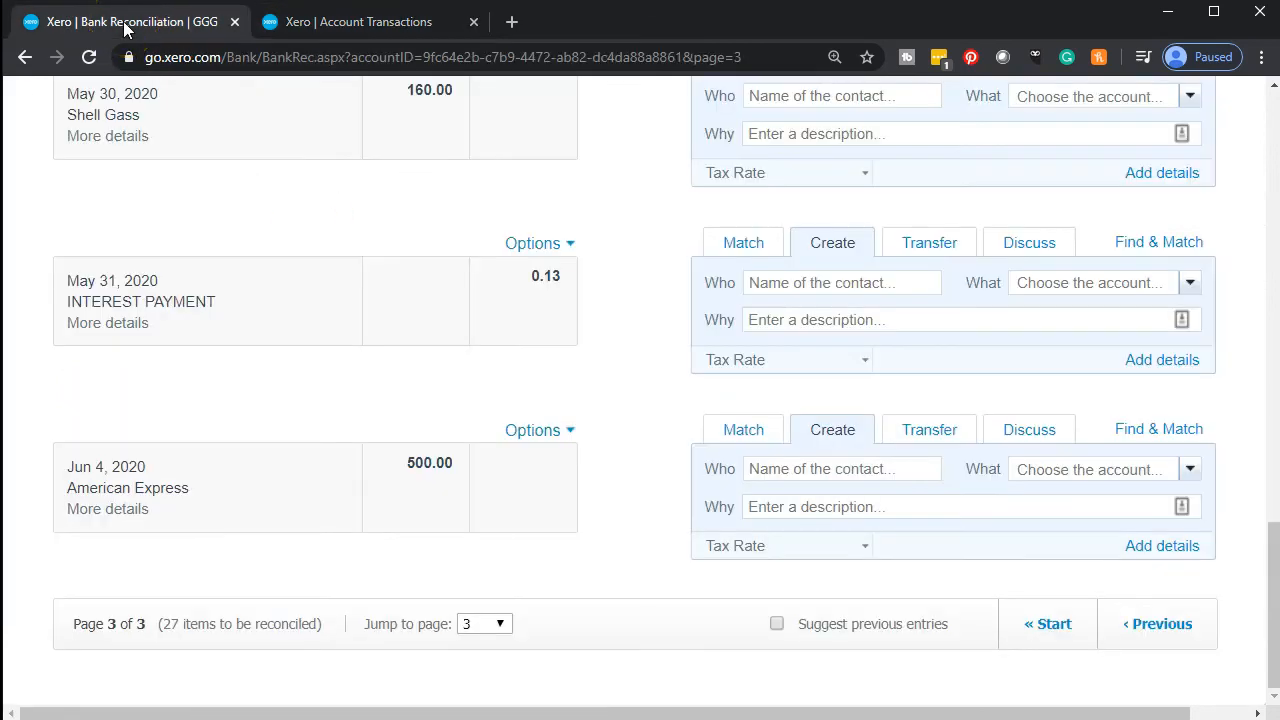
scroll(237, 358, up, 6)
scroll(237, 359, up, 1)
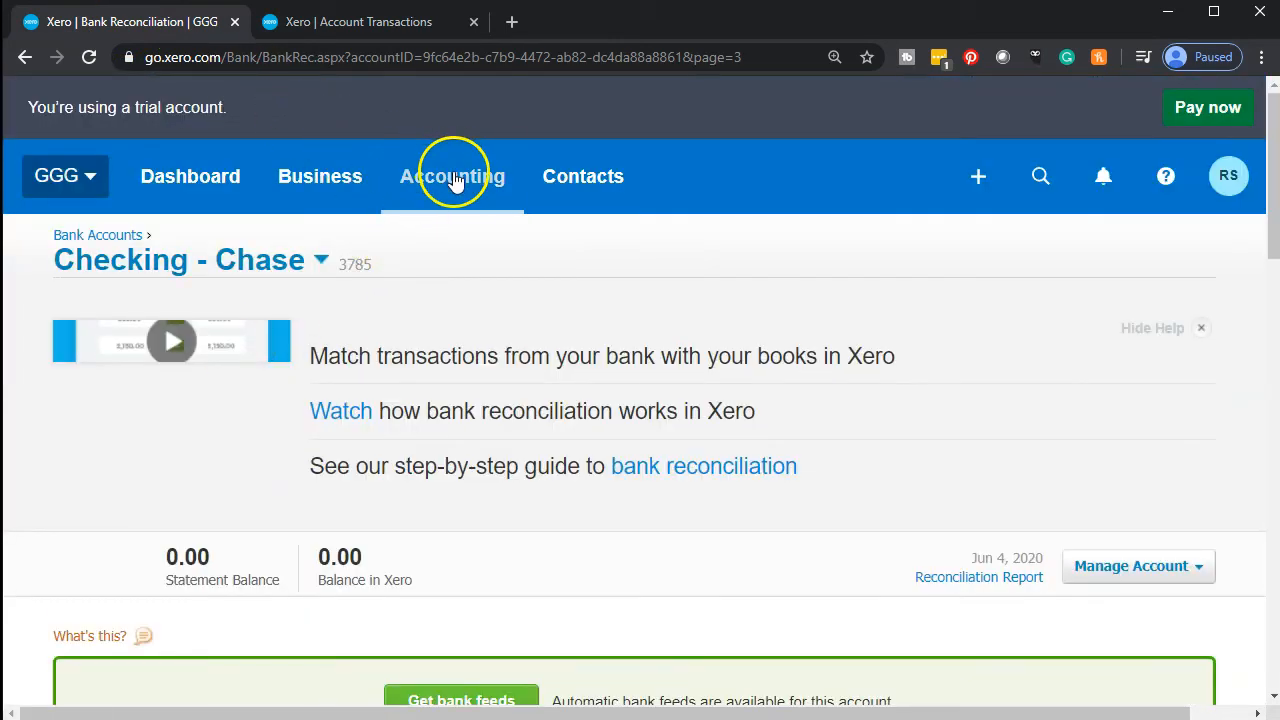
click(455, 172)
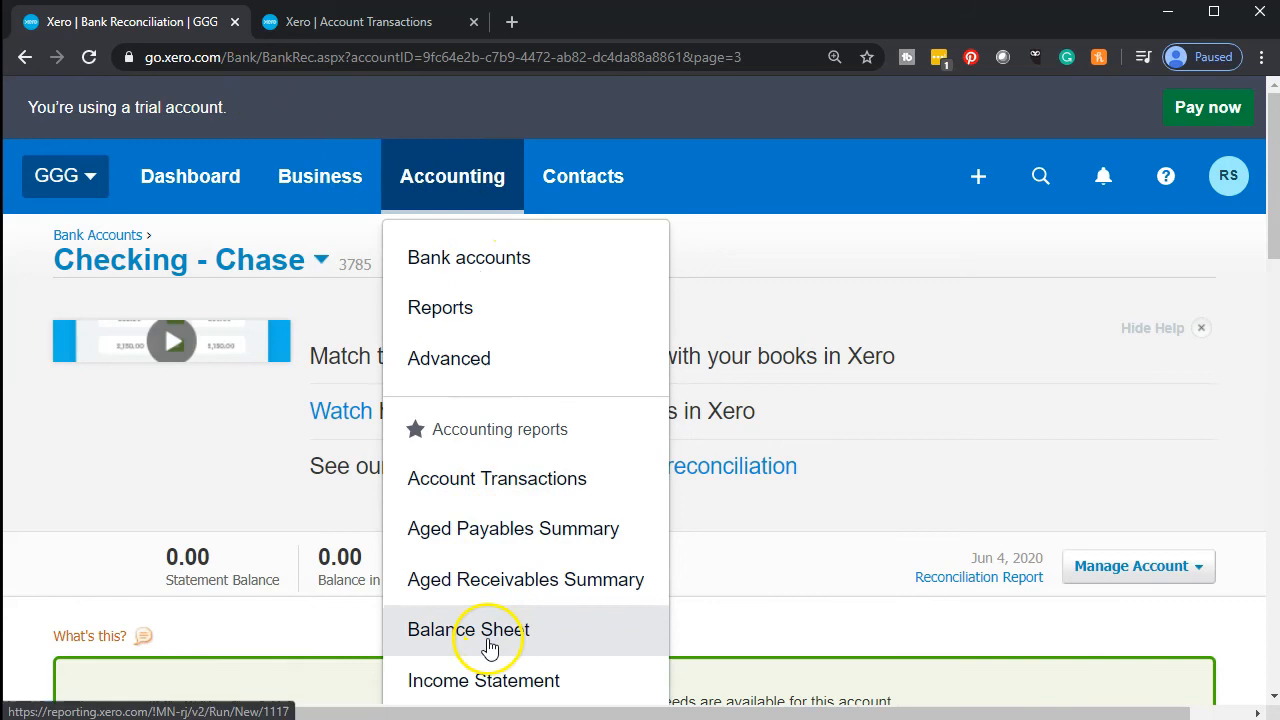
click(489, 640)
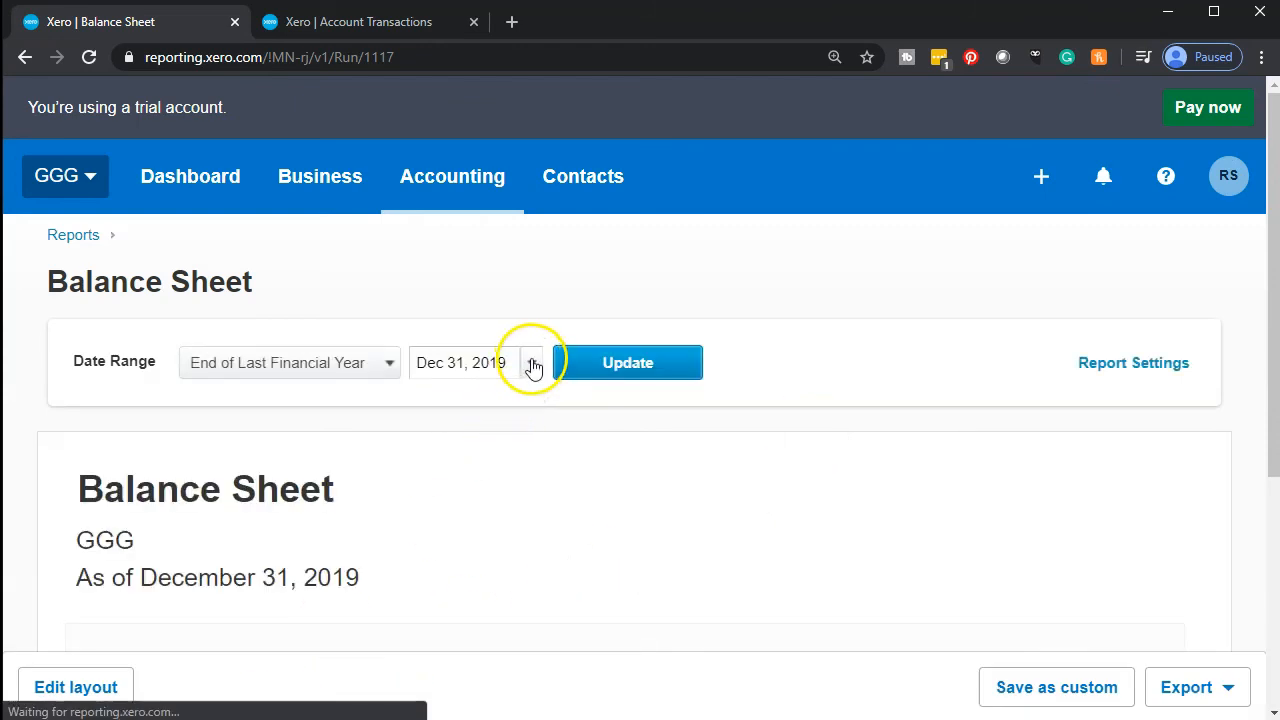
Set the Balance Sheet date to May 30, 2020 and update the report
click(531, 363)
click(806, 389)
click(812, 390)
click(812, 390)
click(812, 390)
click(812, 390)
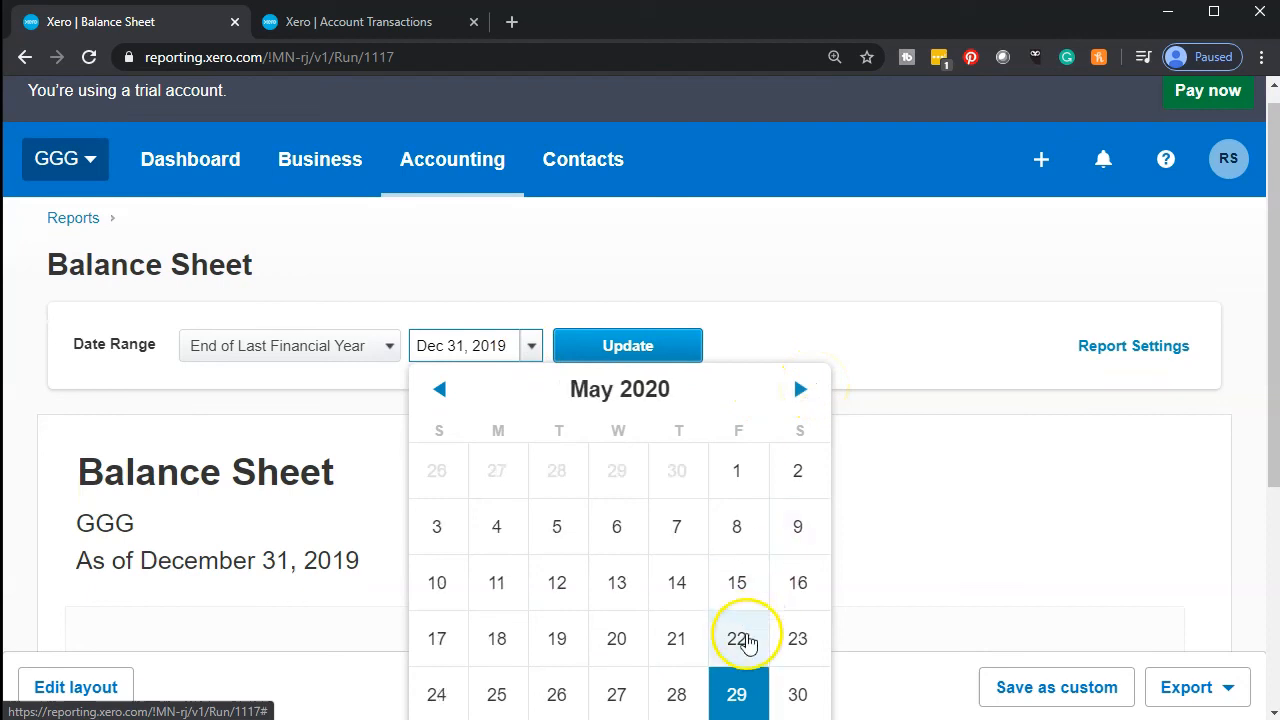
click(797, 694)
click(642, 352)
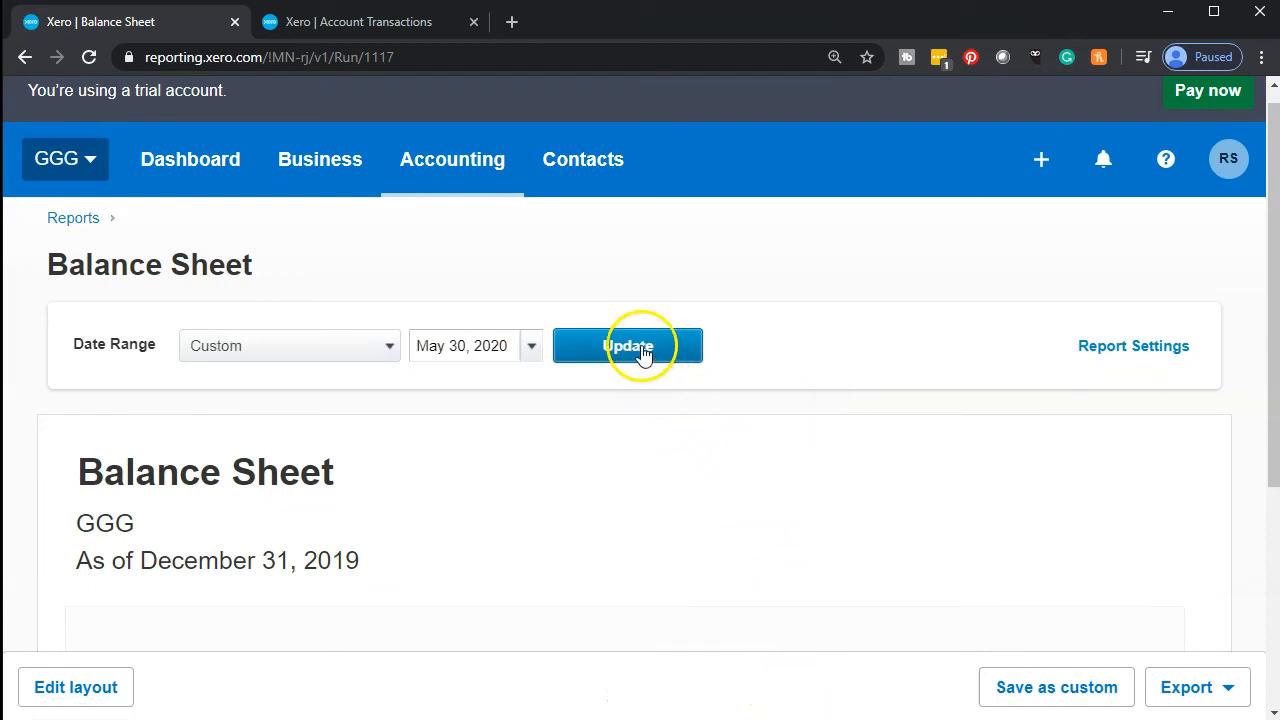
Examine the transactions behind the Computer & Office Equipment amount under Fixed Assets in the Balance Sheet
scroll(347, 460, down, 7)
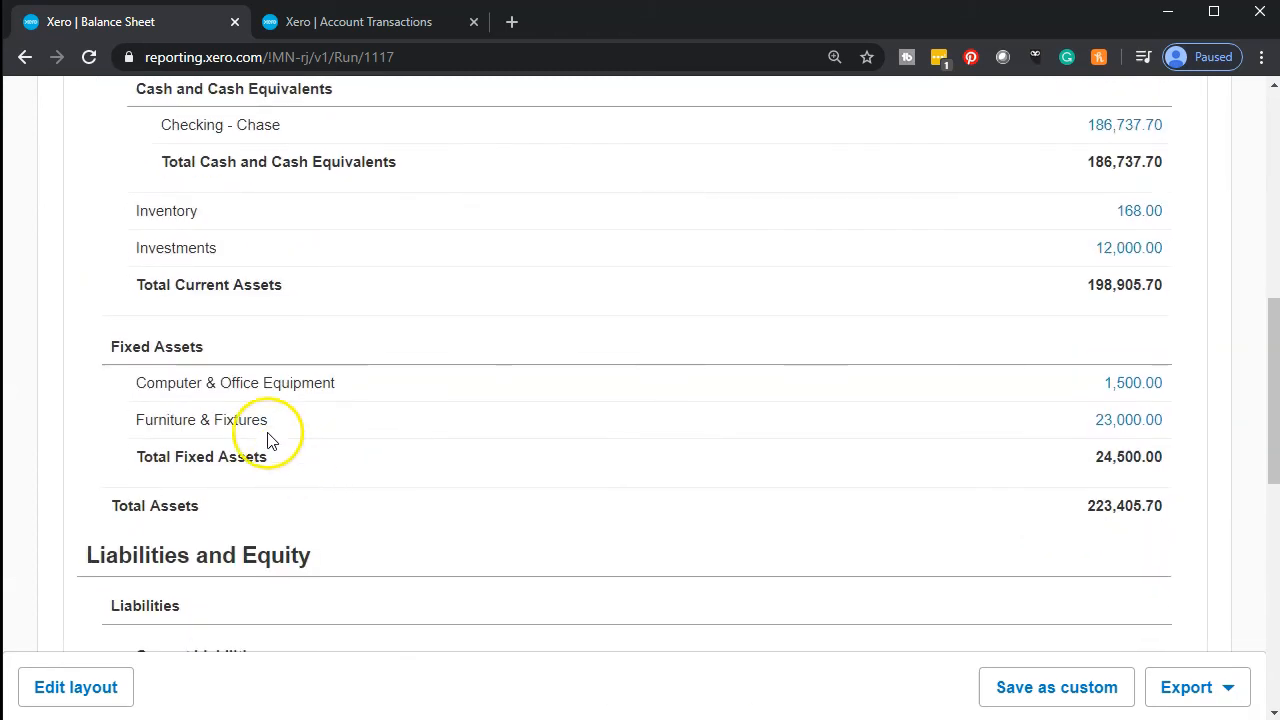
click(1134, 386)
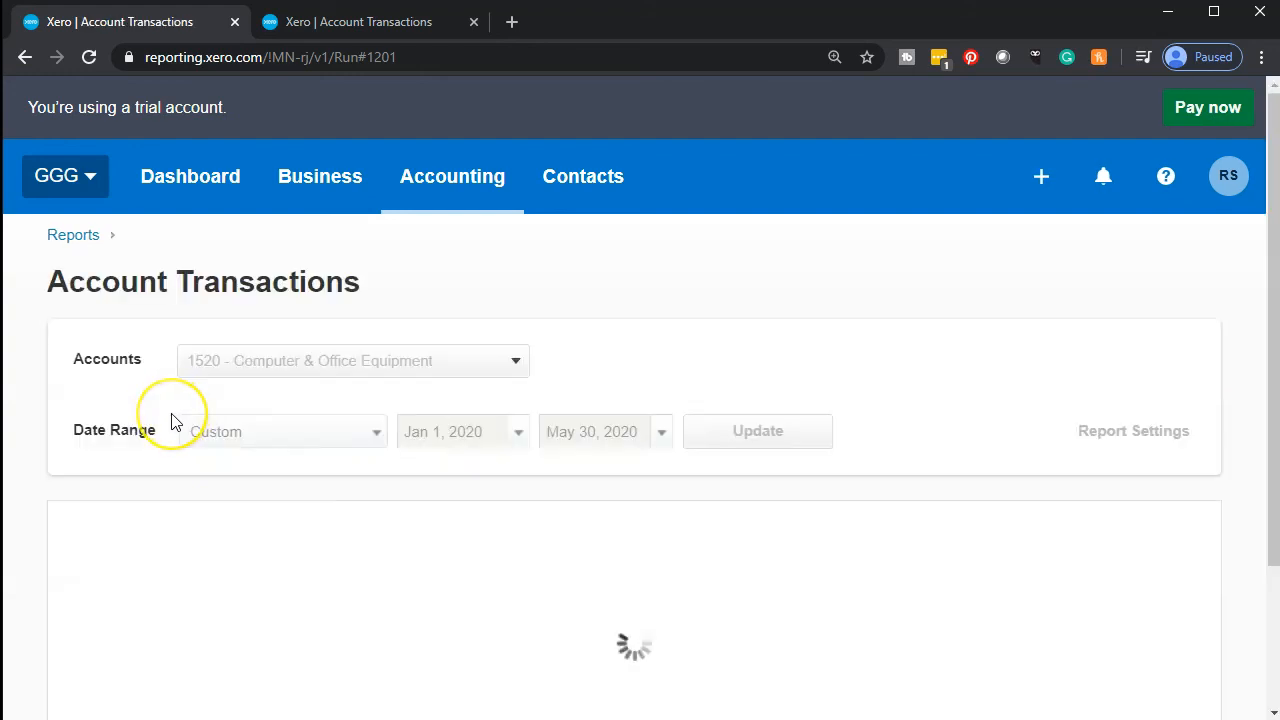
scroll(172, 415, down, 1)
scroll(172, 421, down, 4)
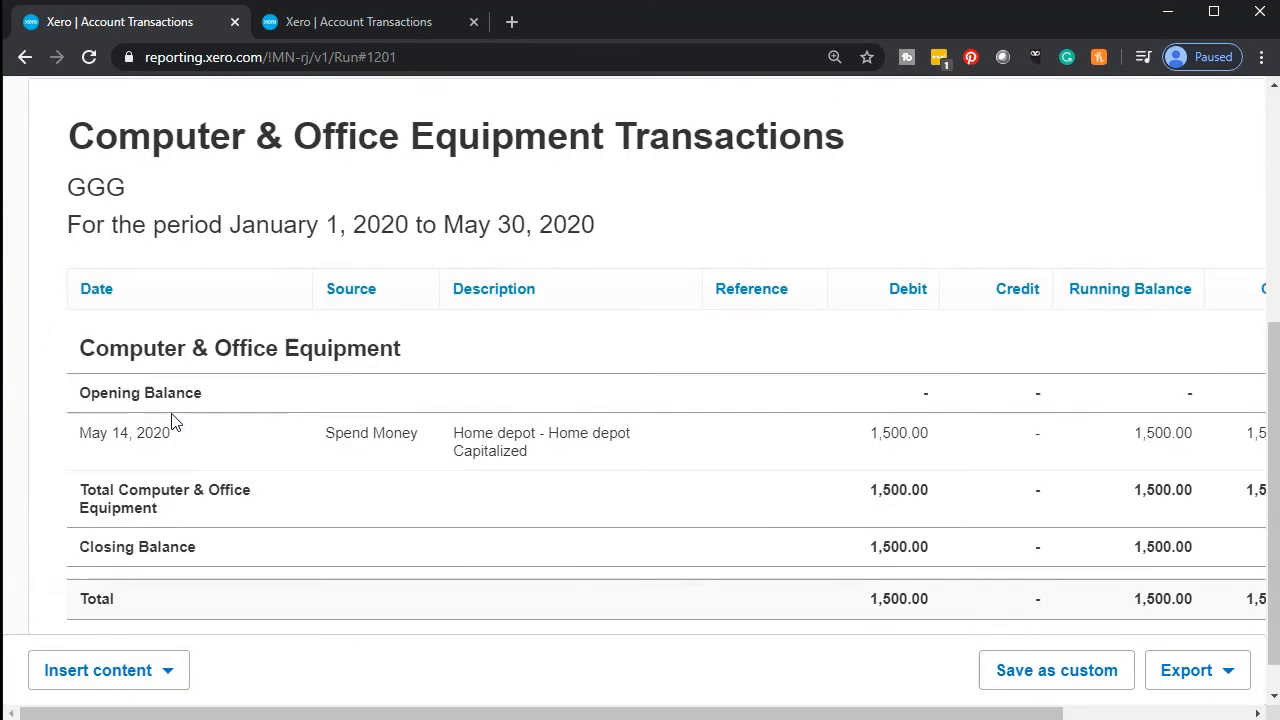